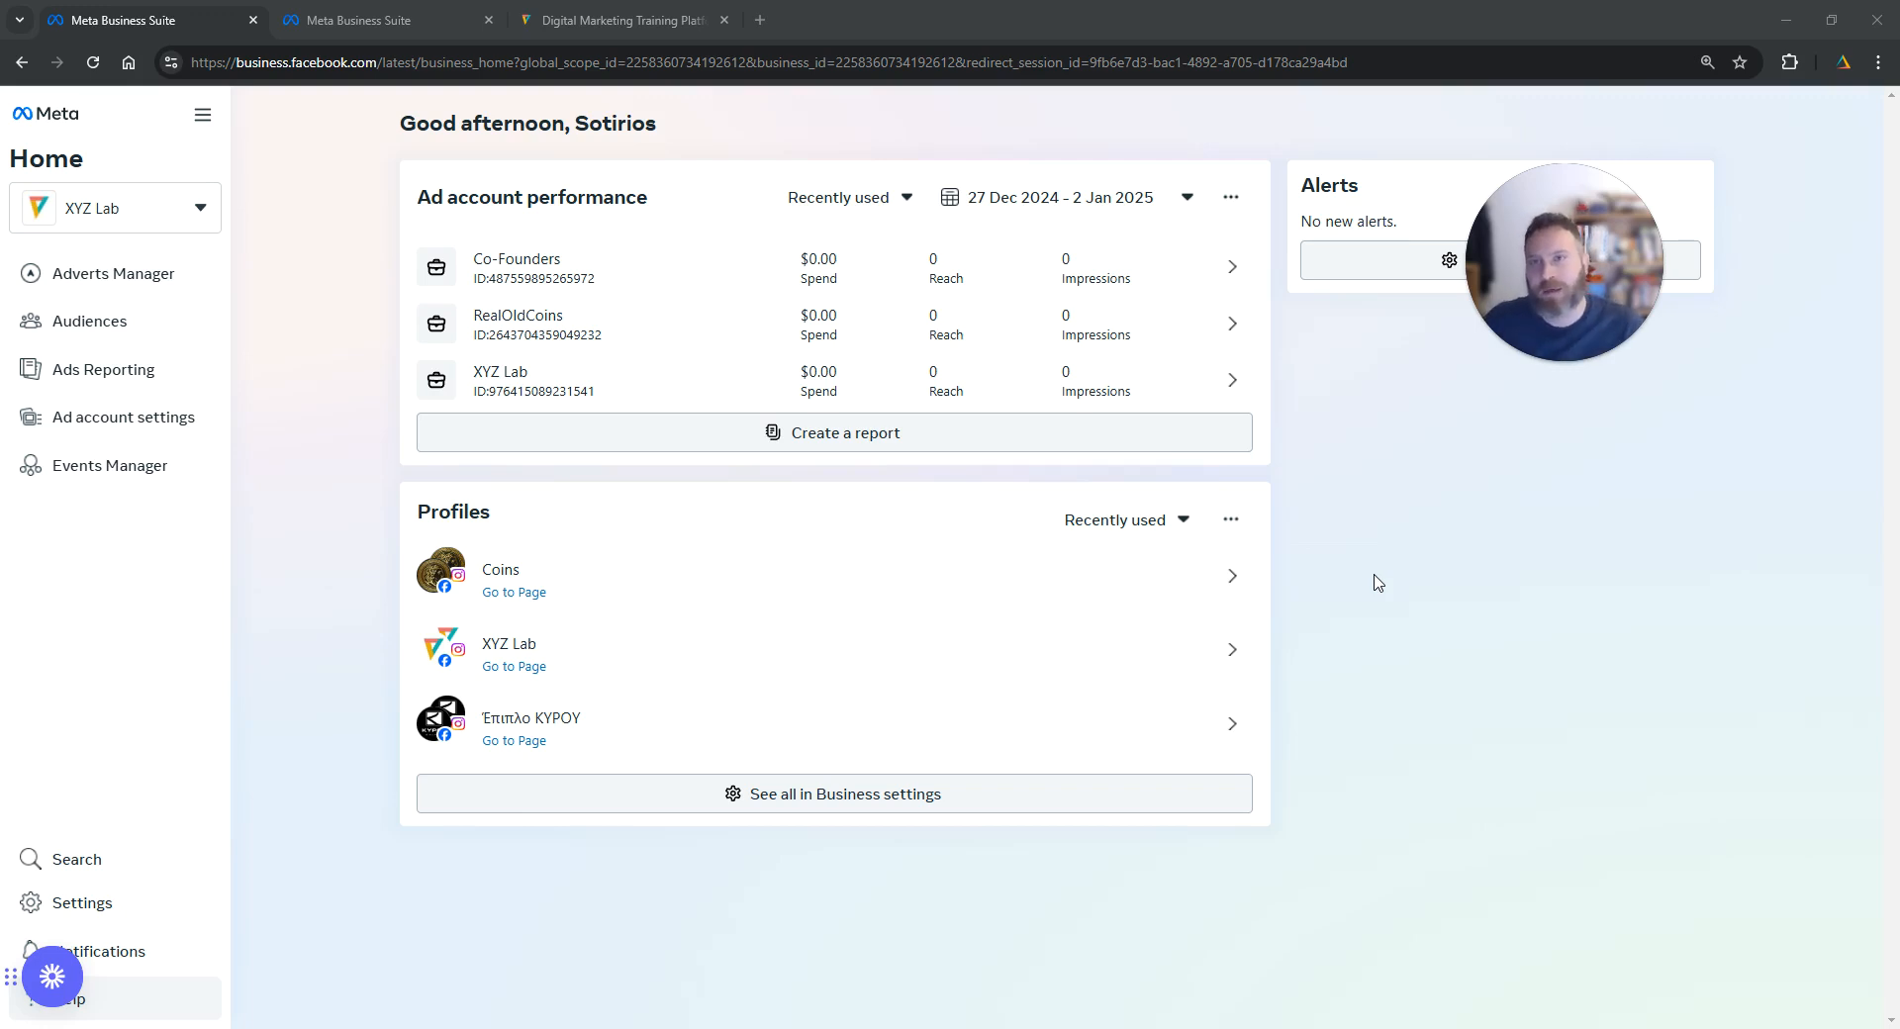
left_click_drag(381, 63, 206, 131)
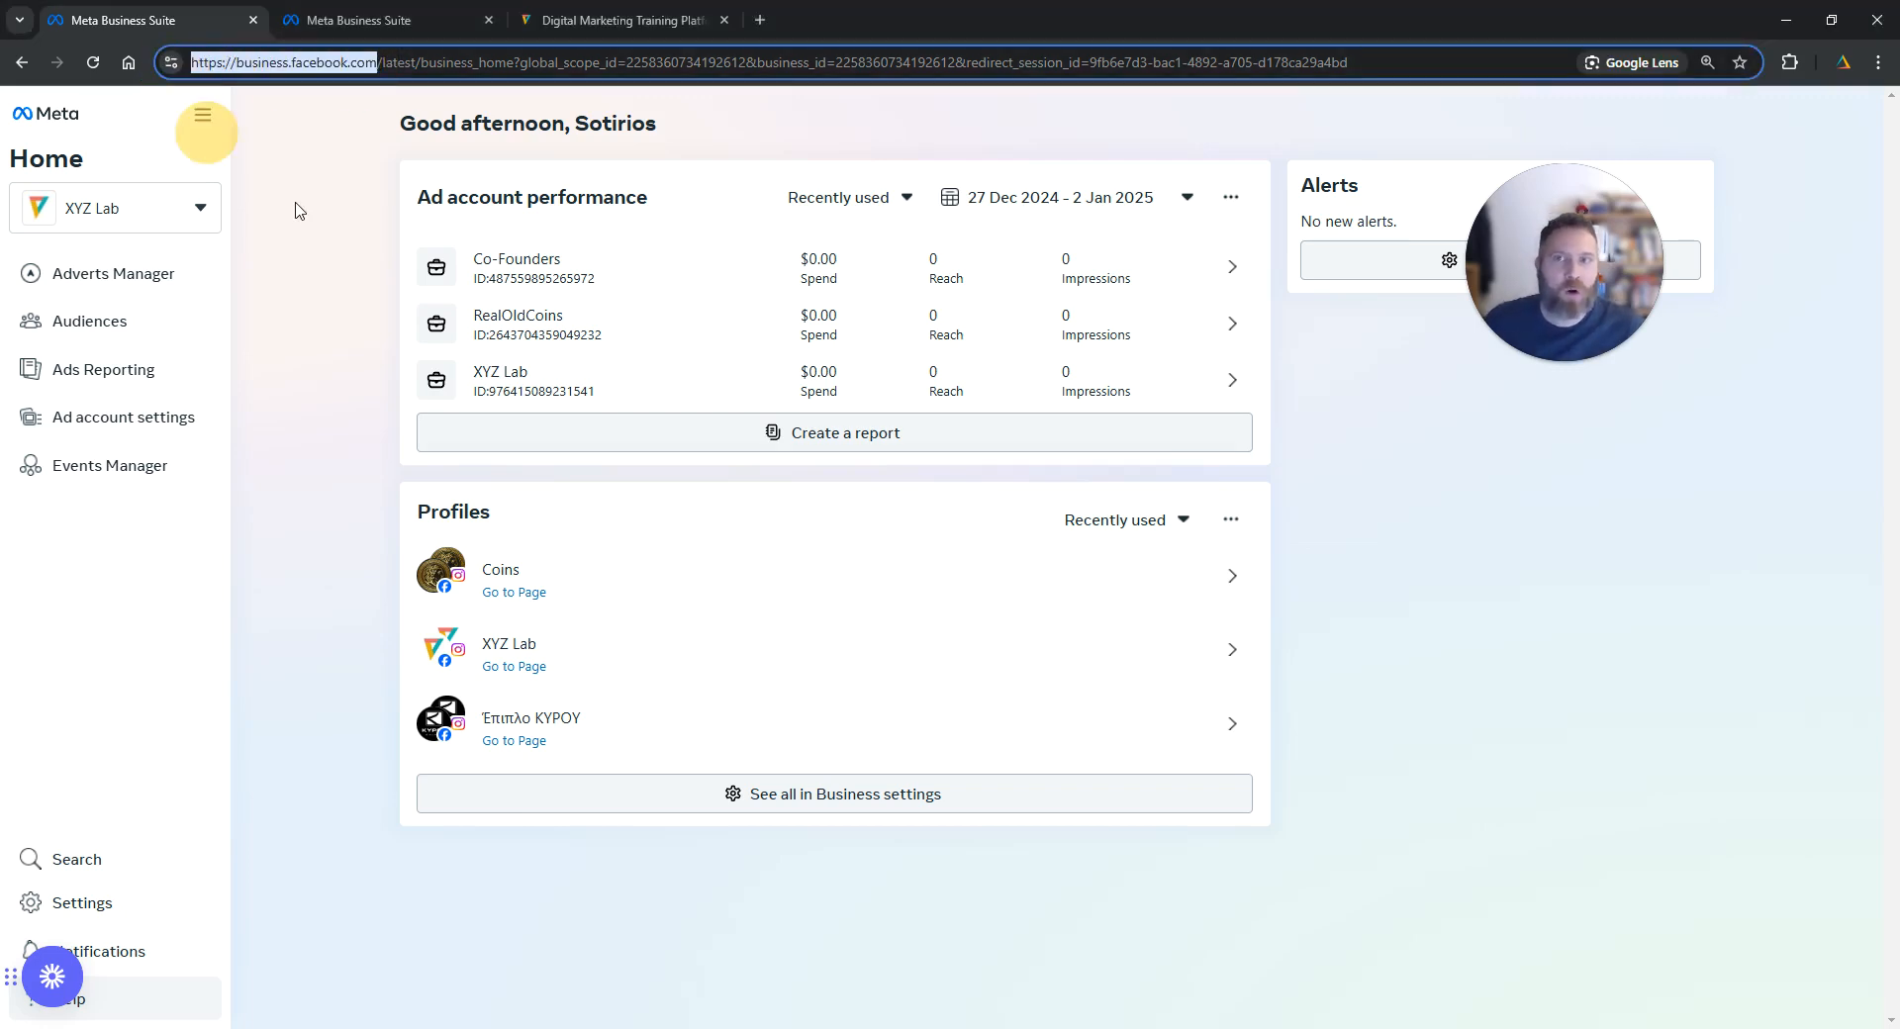
left_click(420, 28)
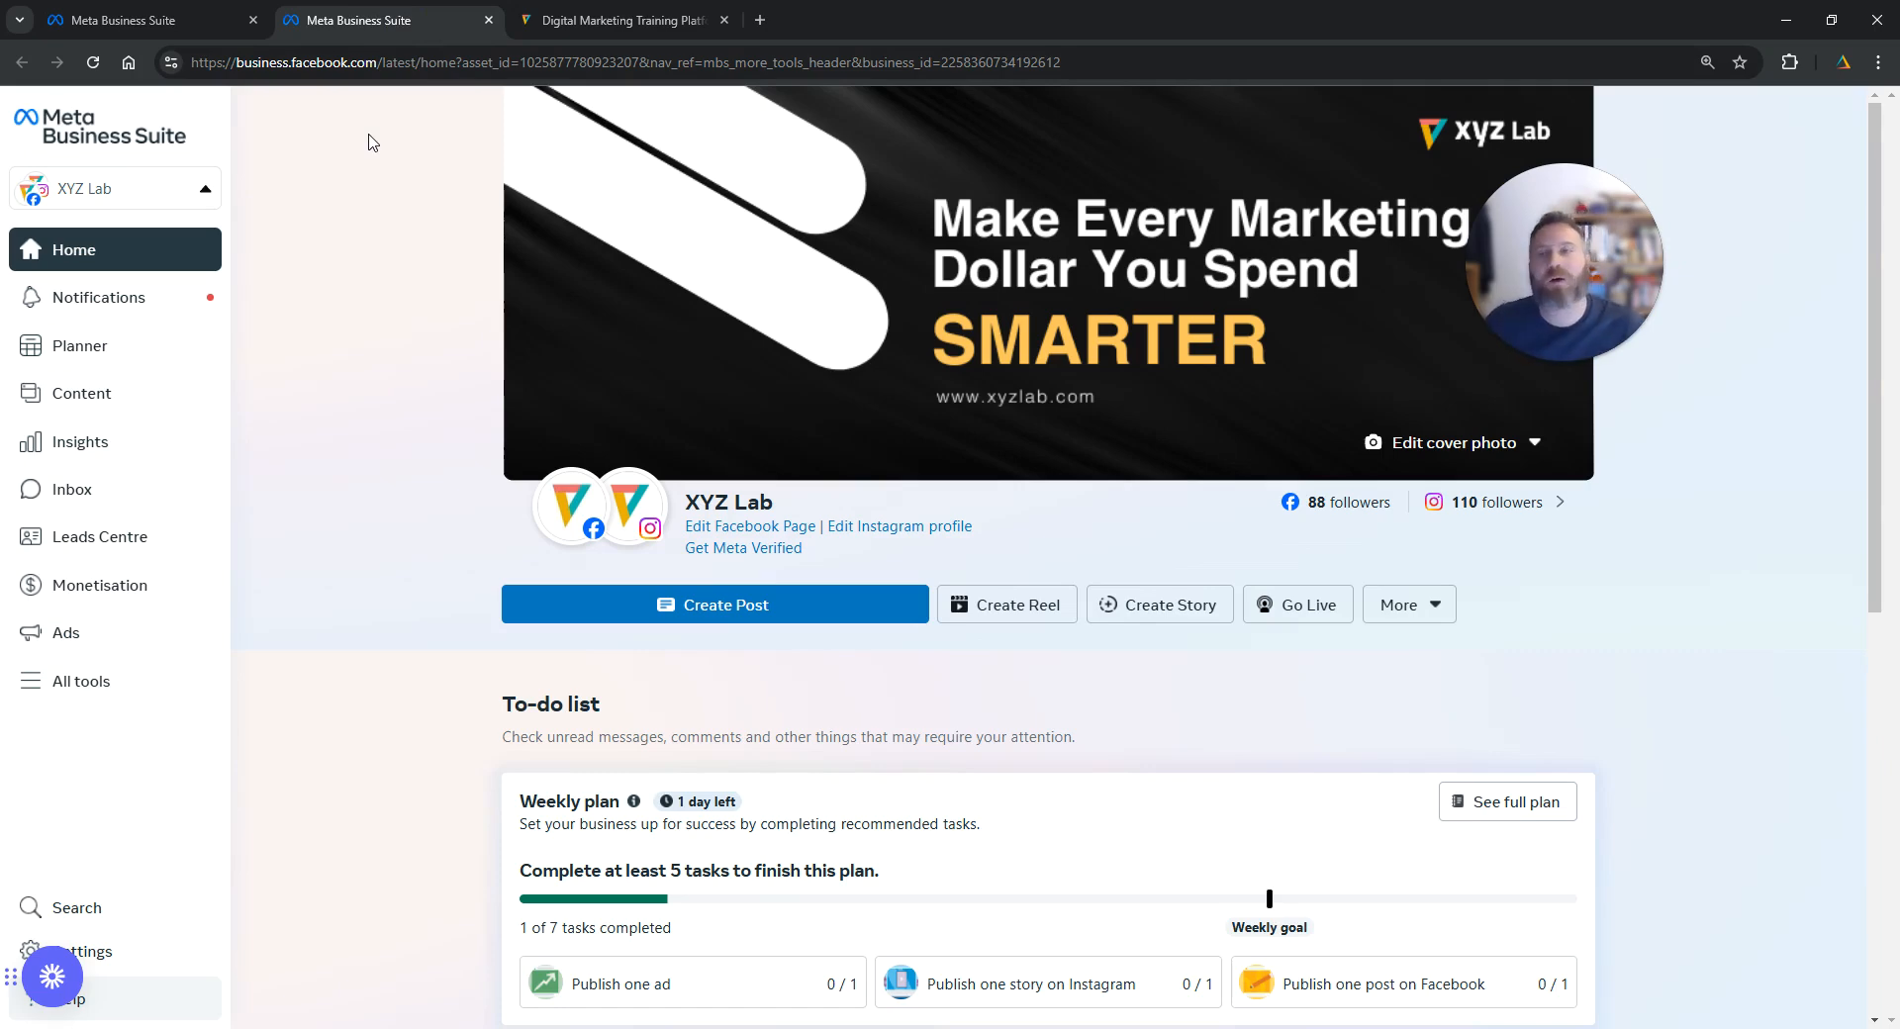
left_click(153, 22)
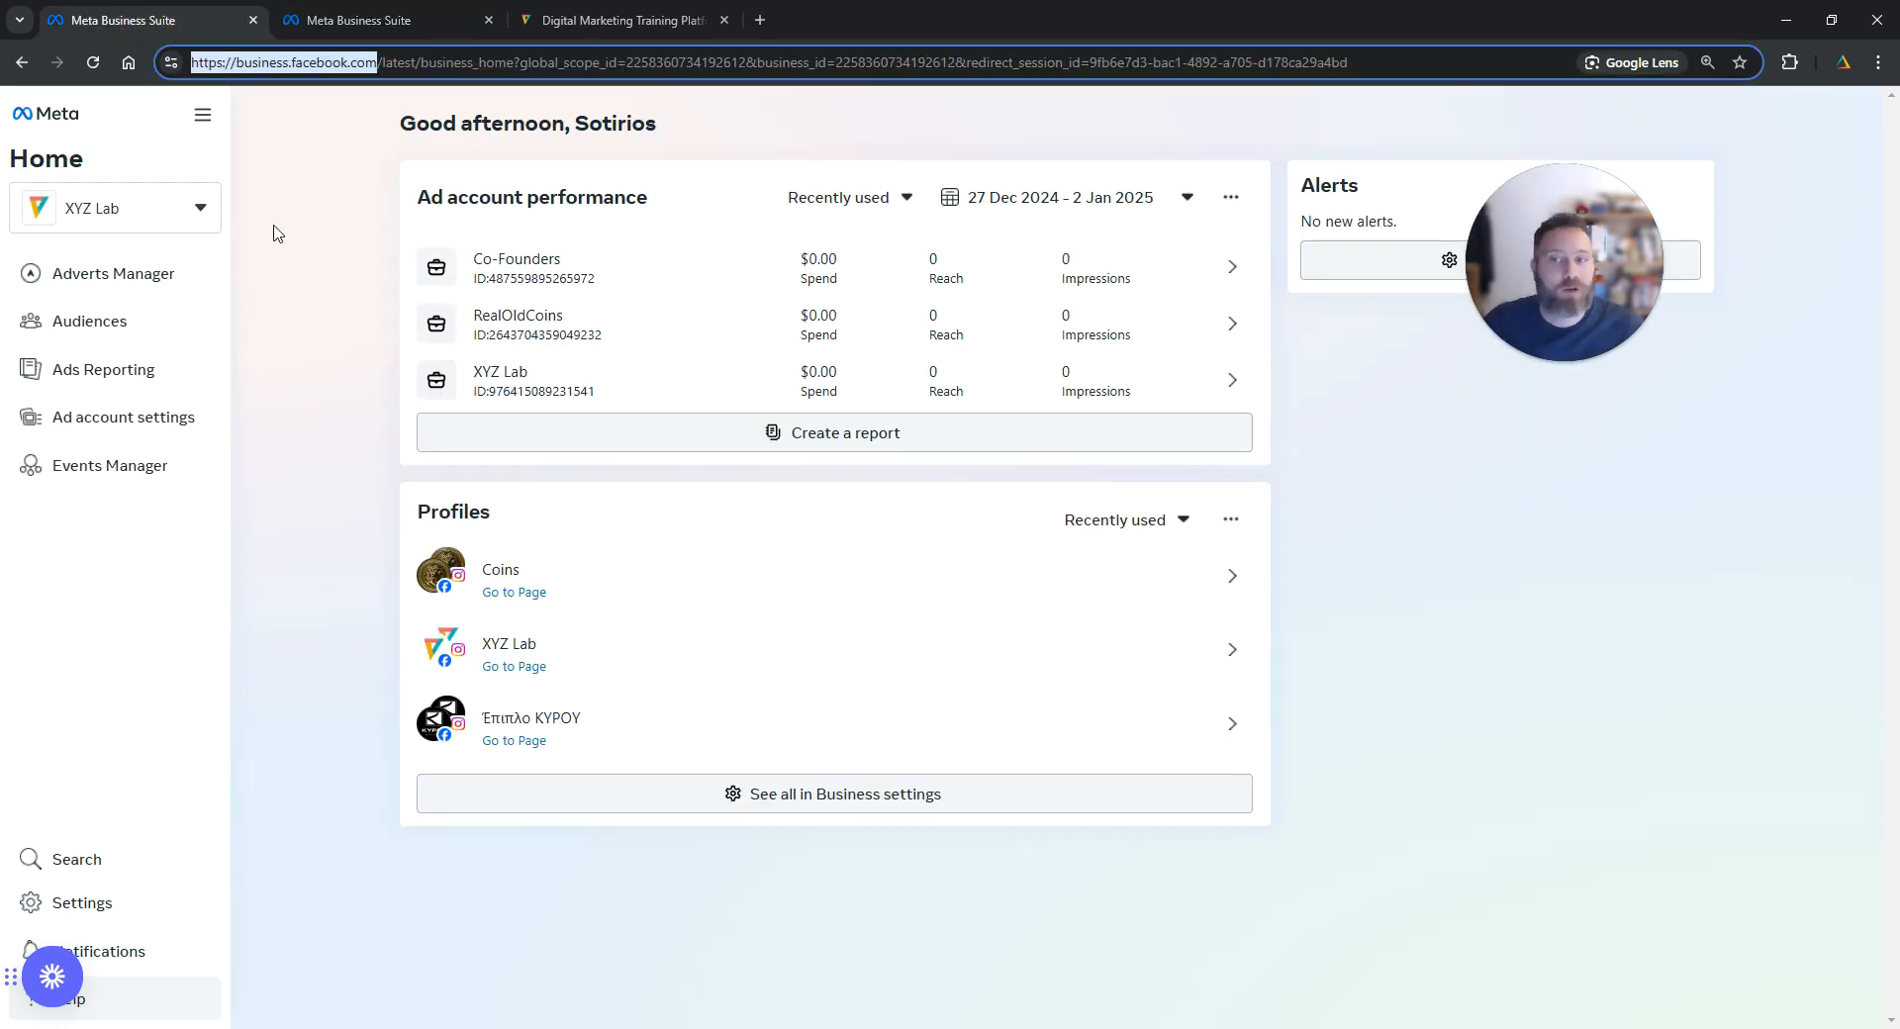
Step: Open Events Manager in a new tab from the XYZ Lab business portfolio's full list of tools
left_click(201, 121)
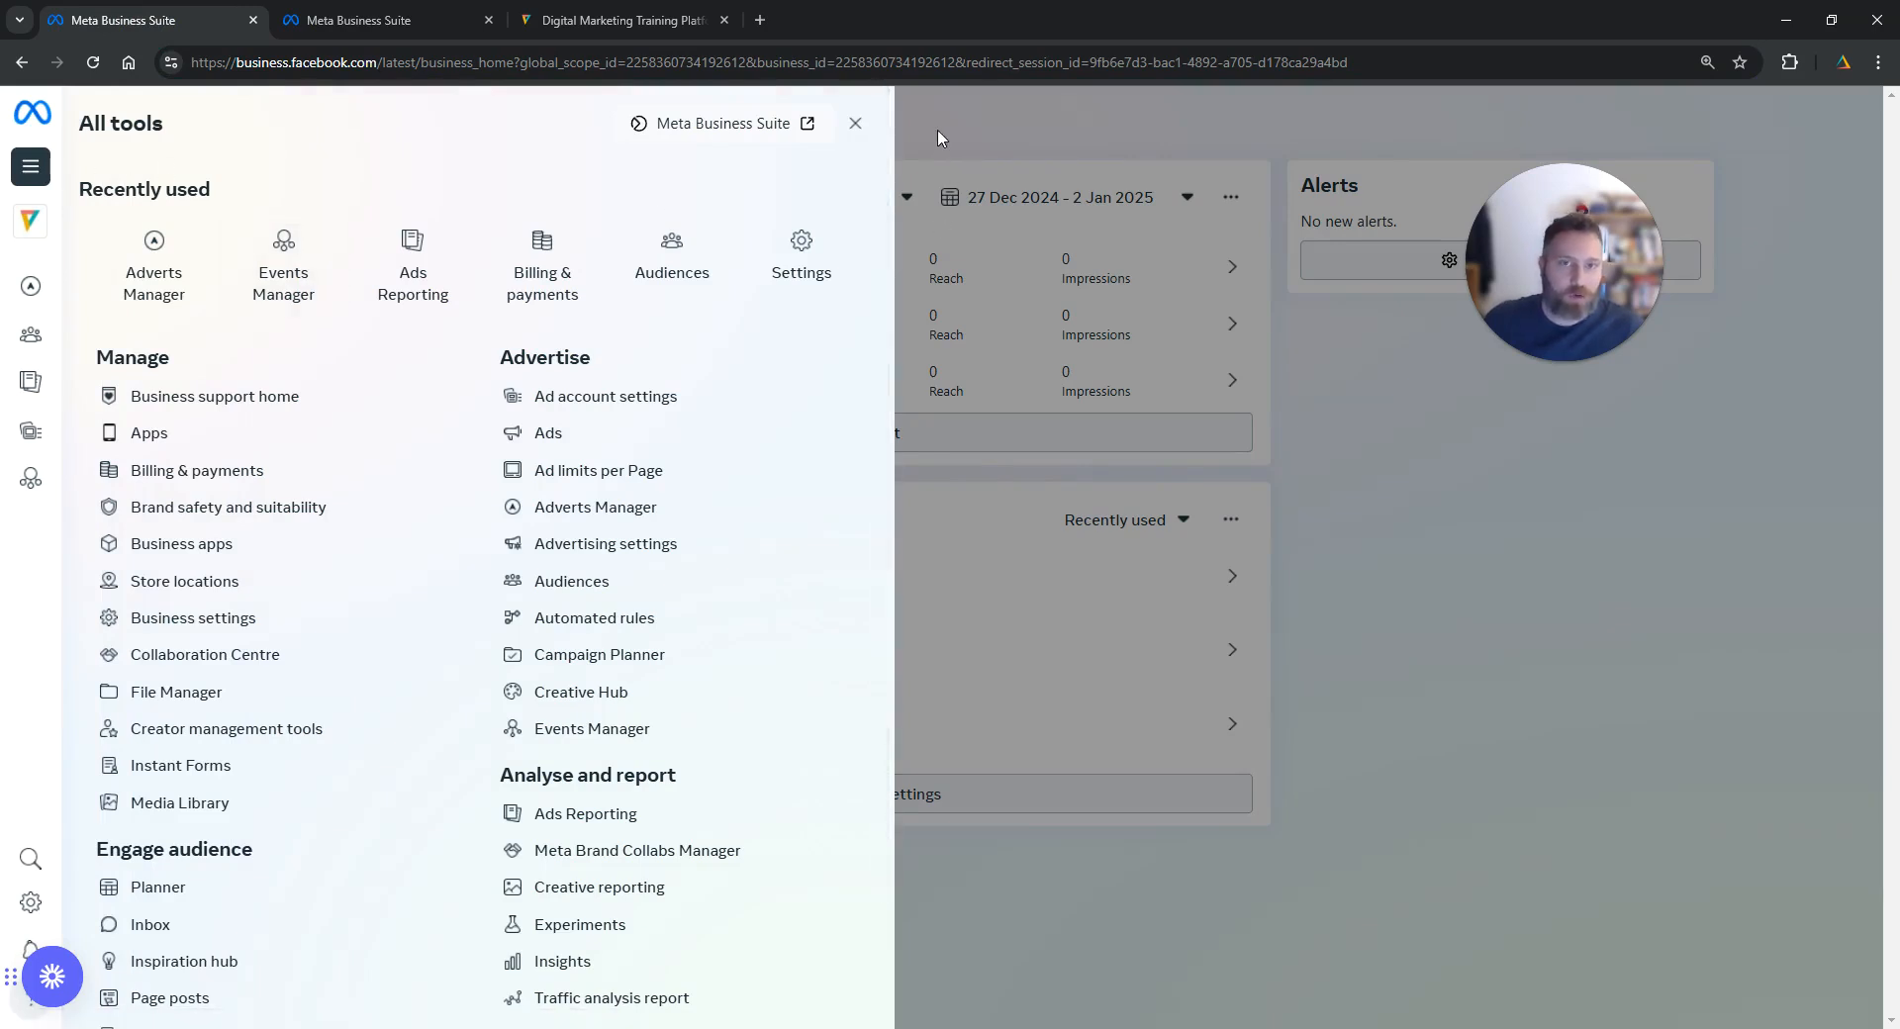
mouse_move(30, 180)
left_click(203, 122)
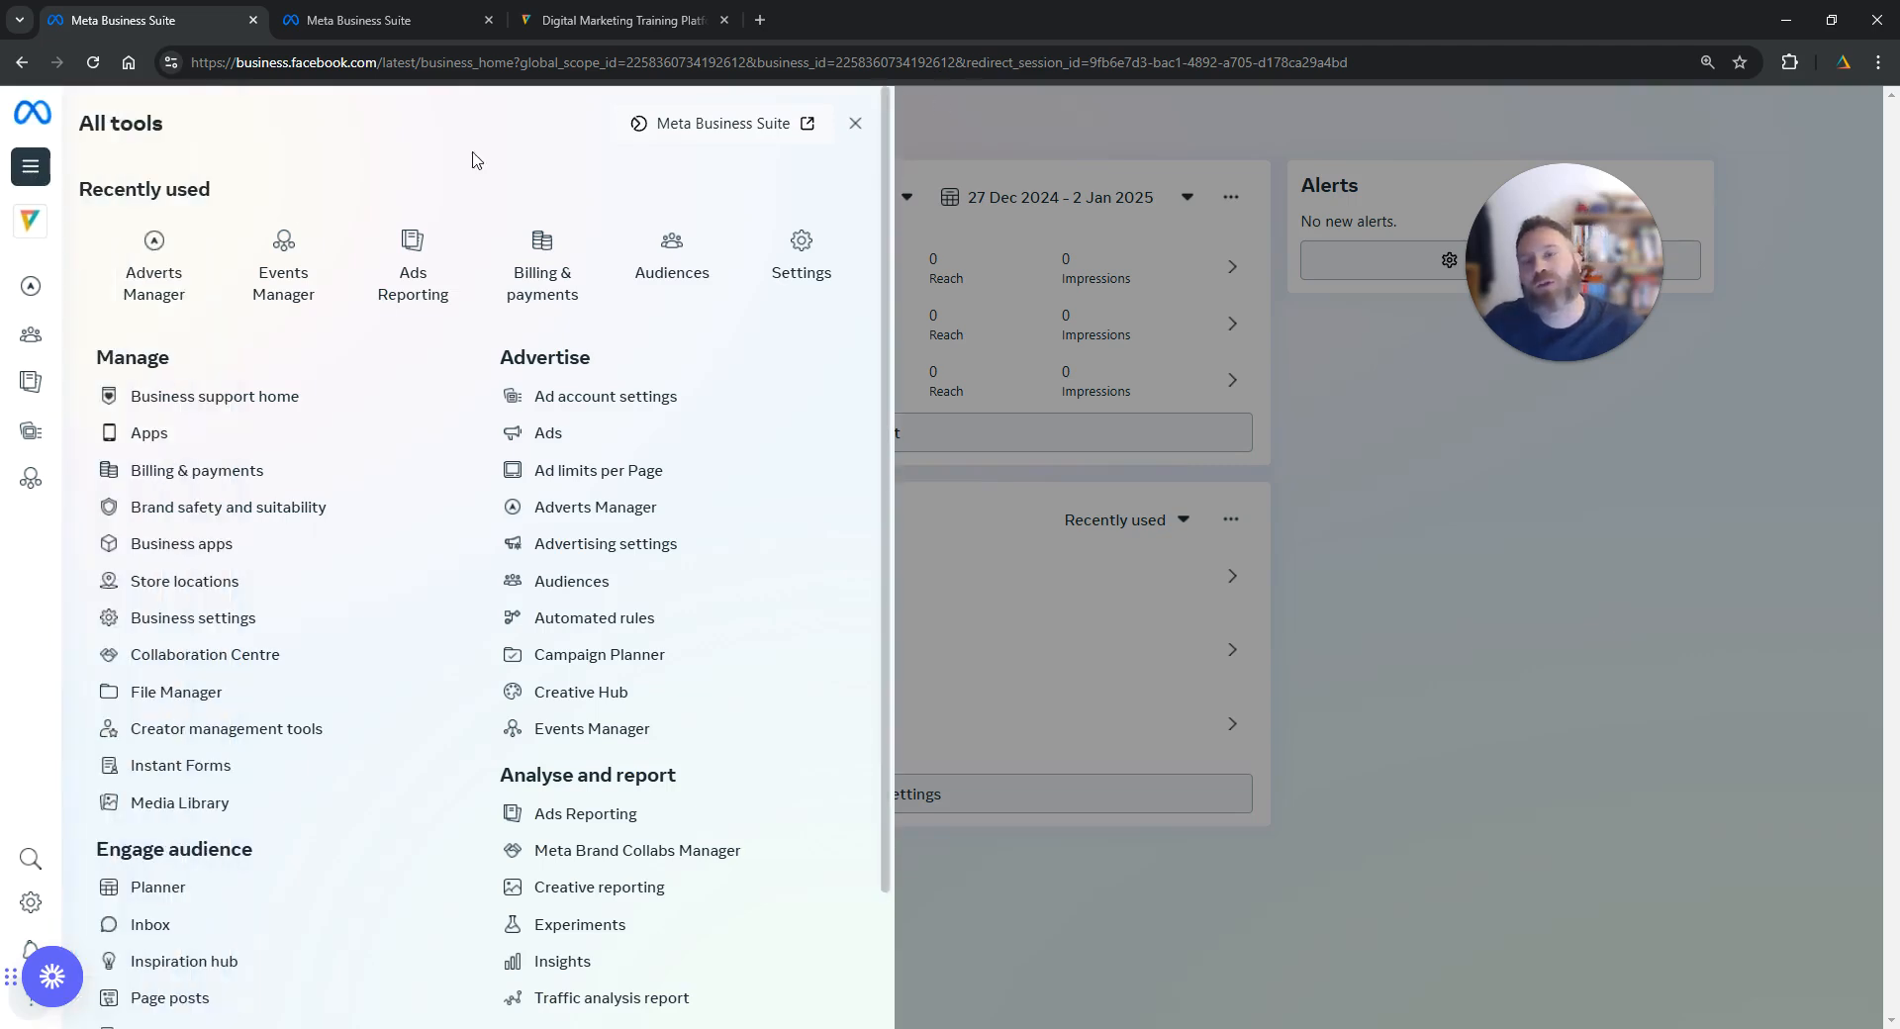
right_click(297, 285)
left_click(356, 302)
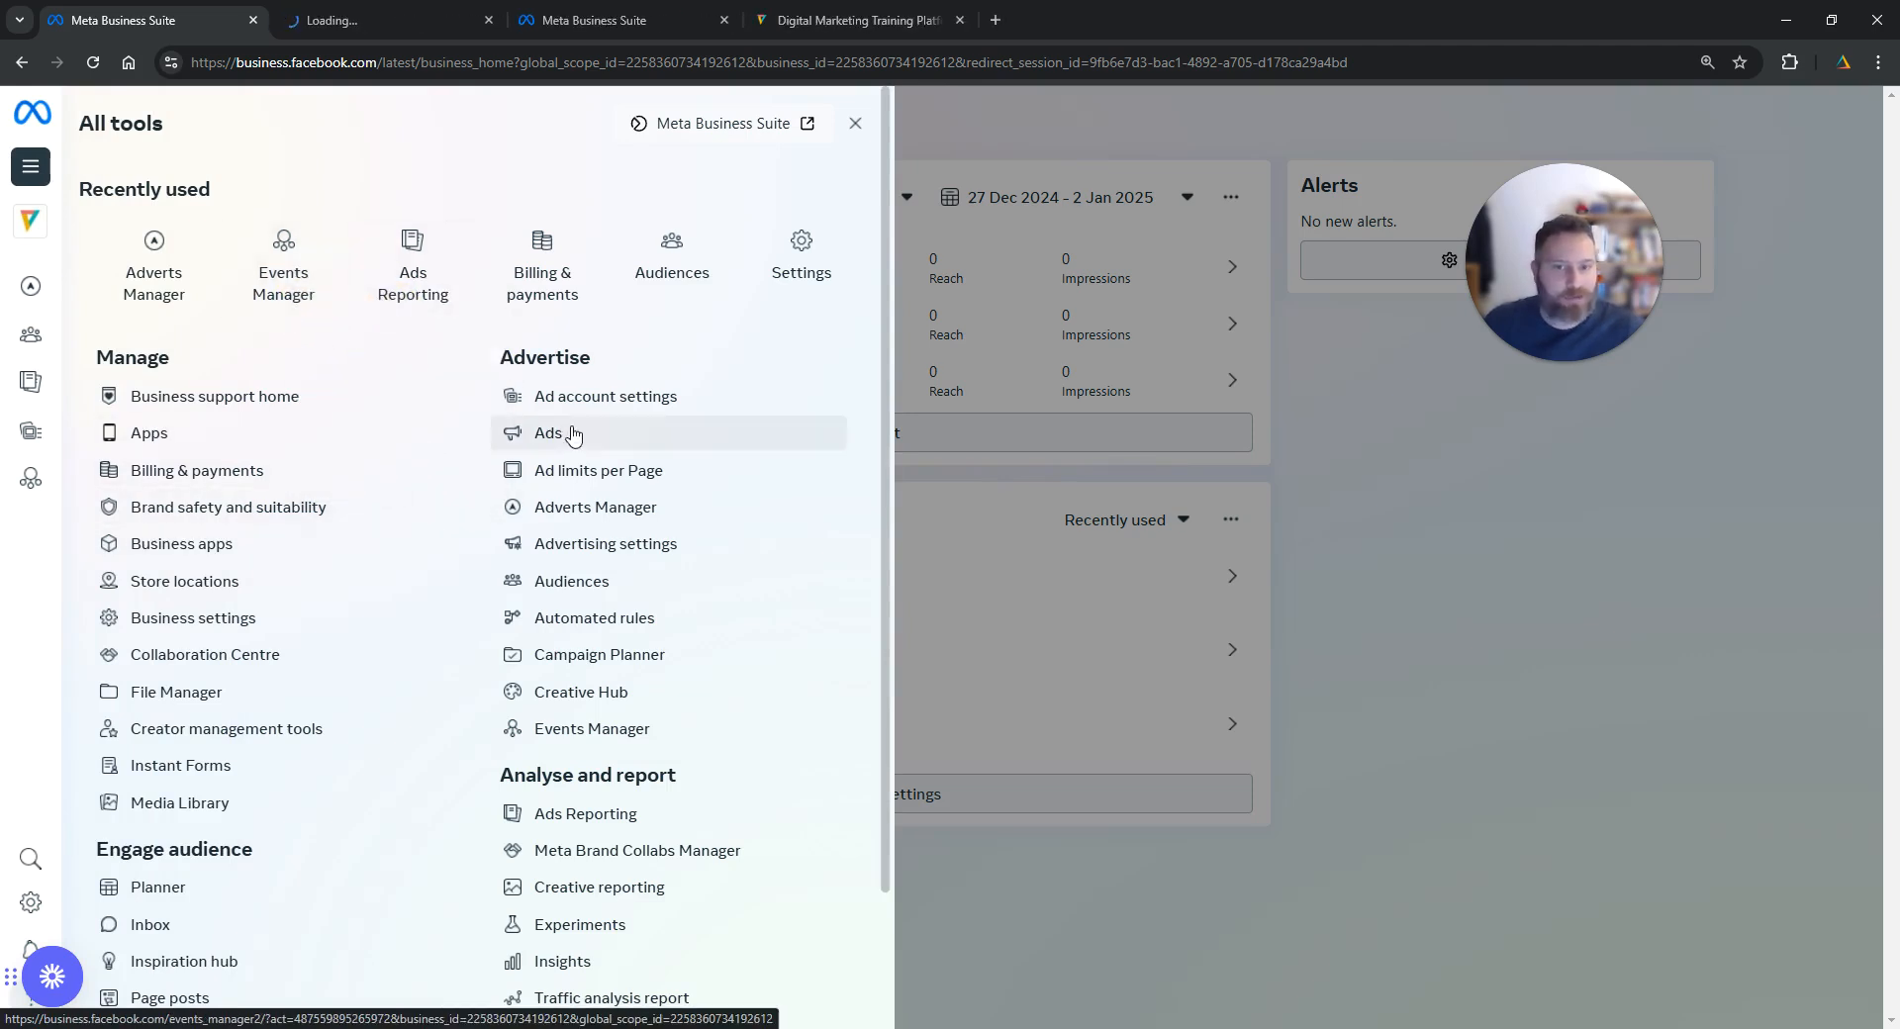
Step: Examine the Advertise tools in the portfolio's tool list and in the Meta Business Suite page's tool list for Events Manager
double_click(547, 358)
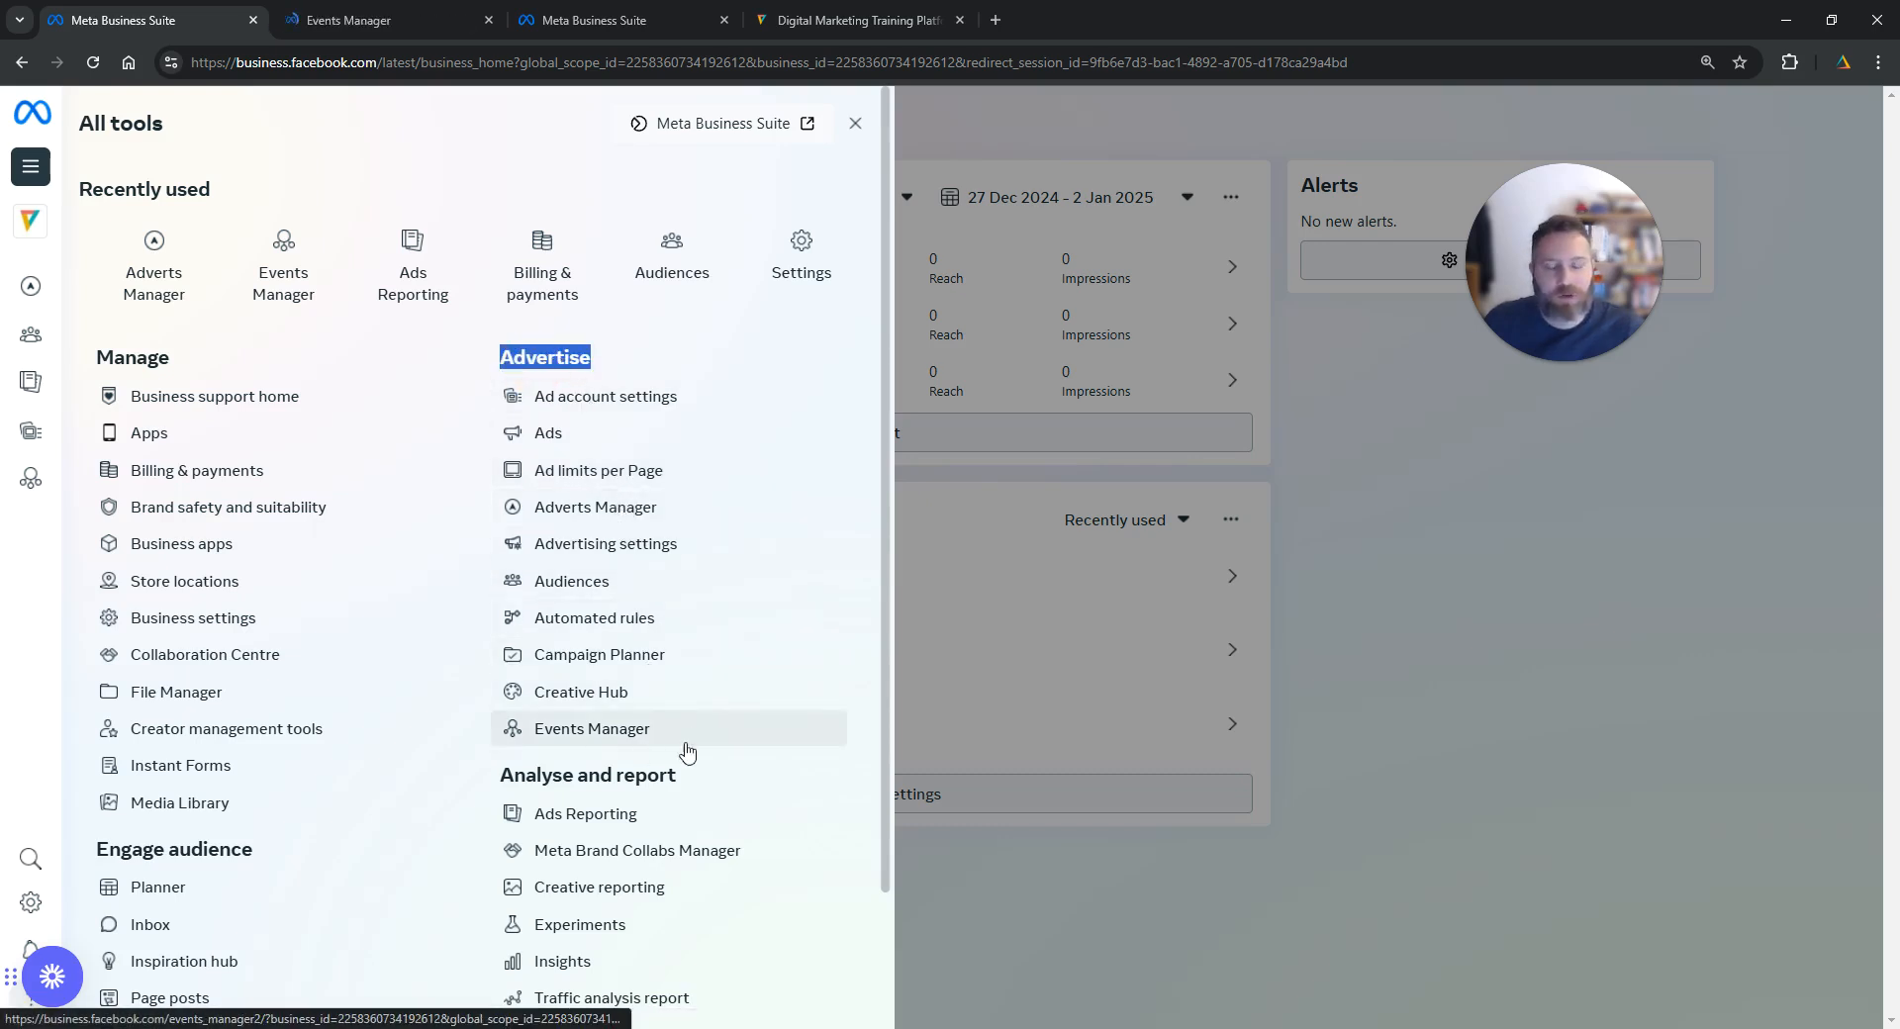
left_click(604, 20)
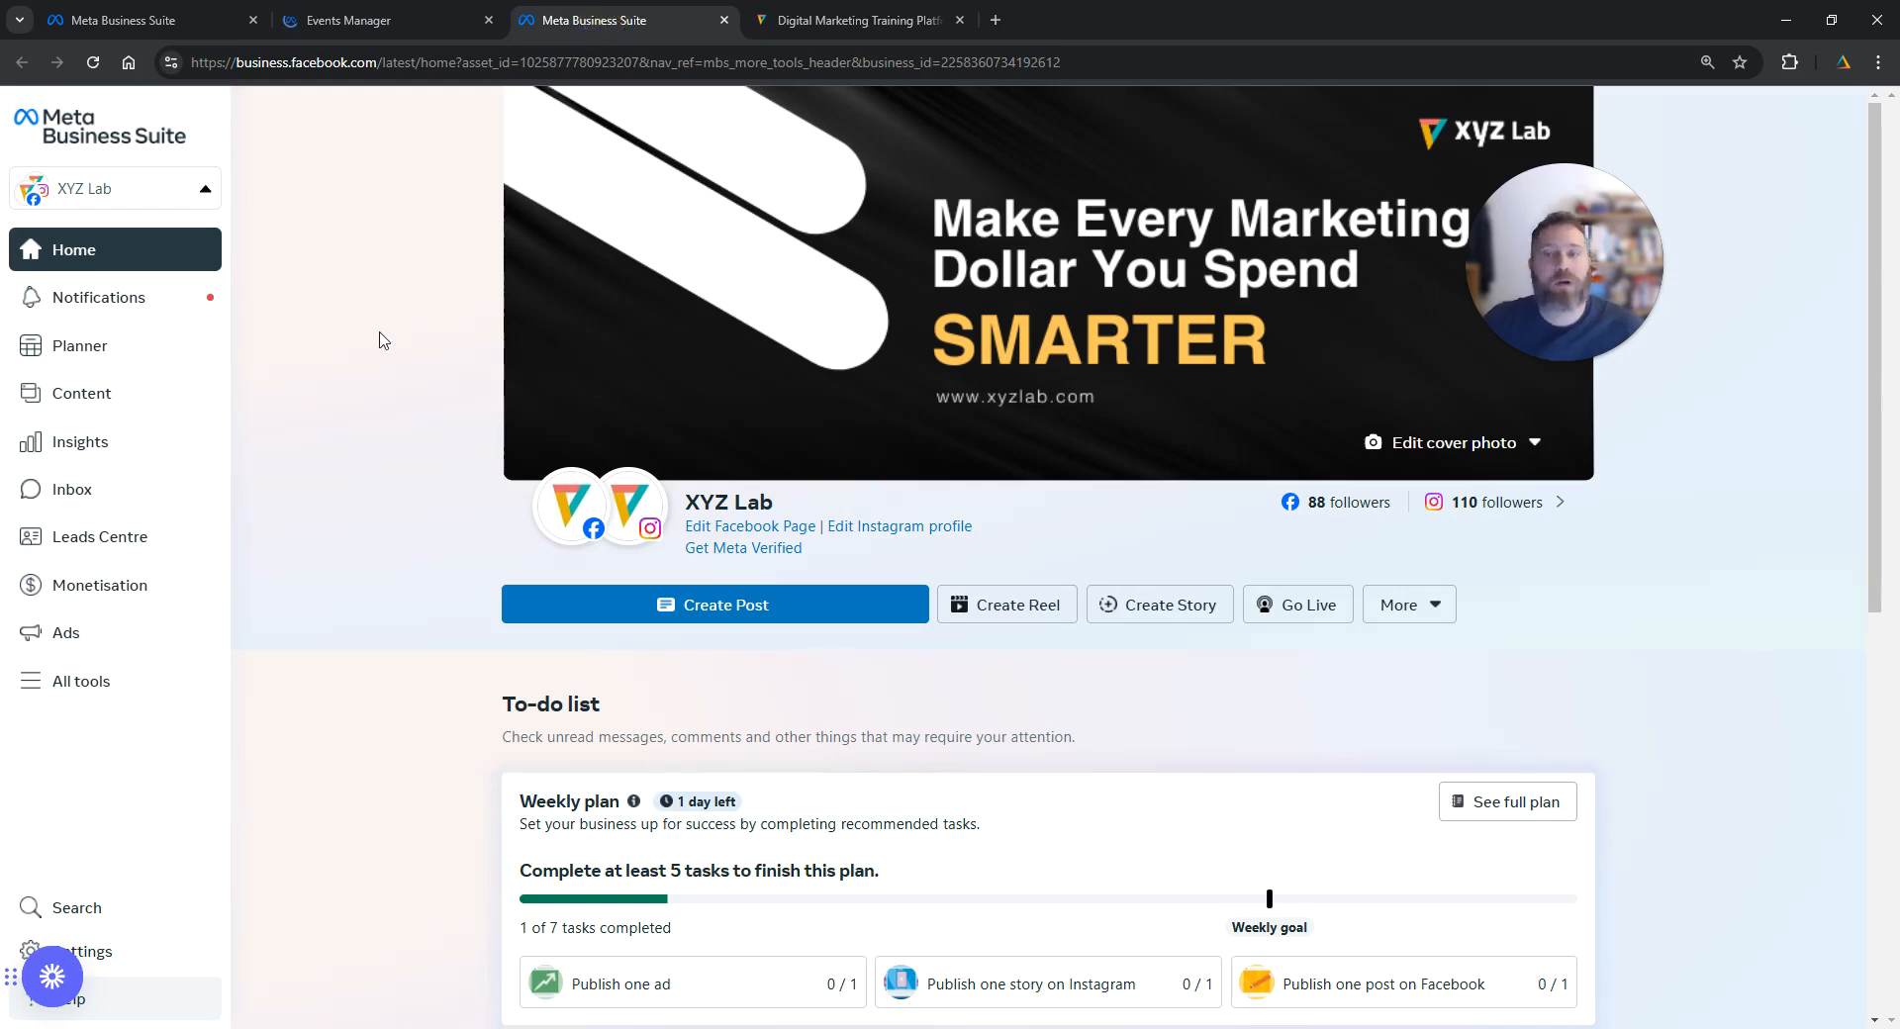
left_click(114, 701)
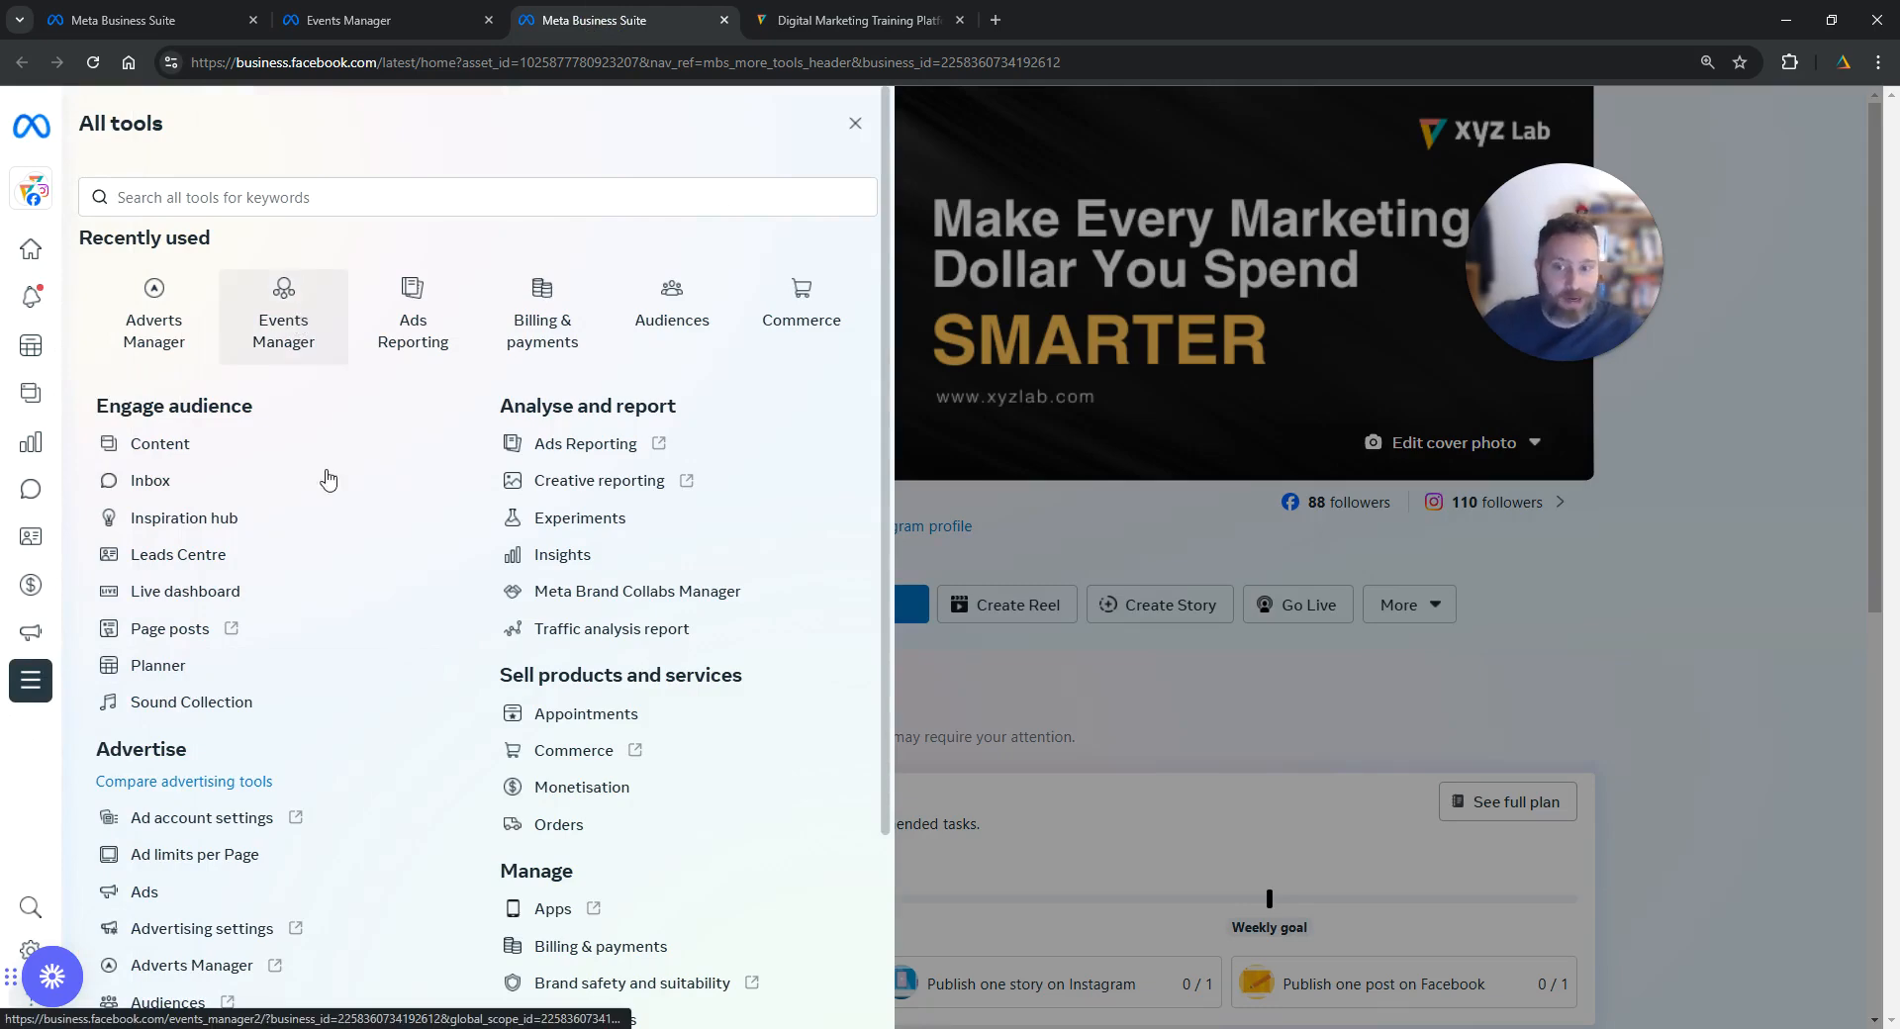
double_click(150, 750)
scroll(398, 693, "down", 3)
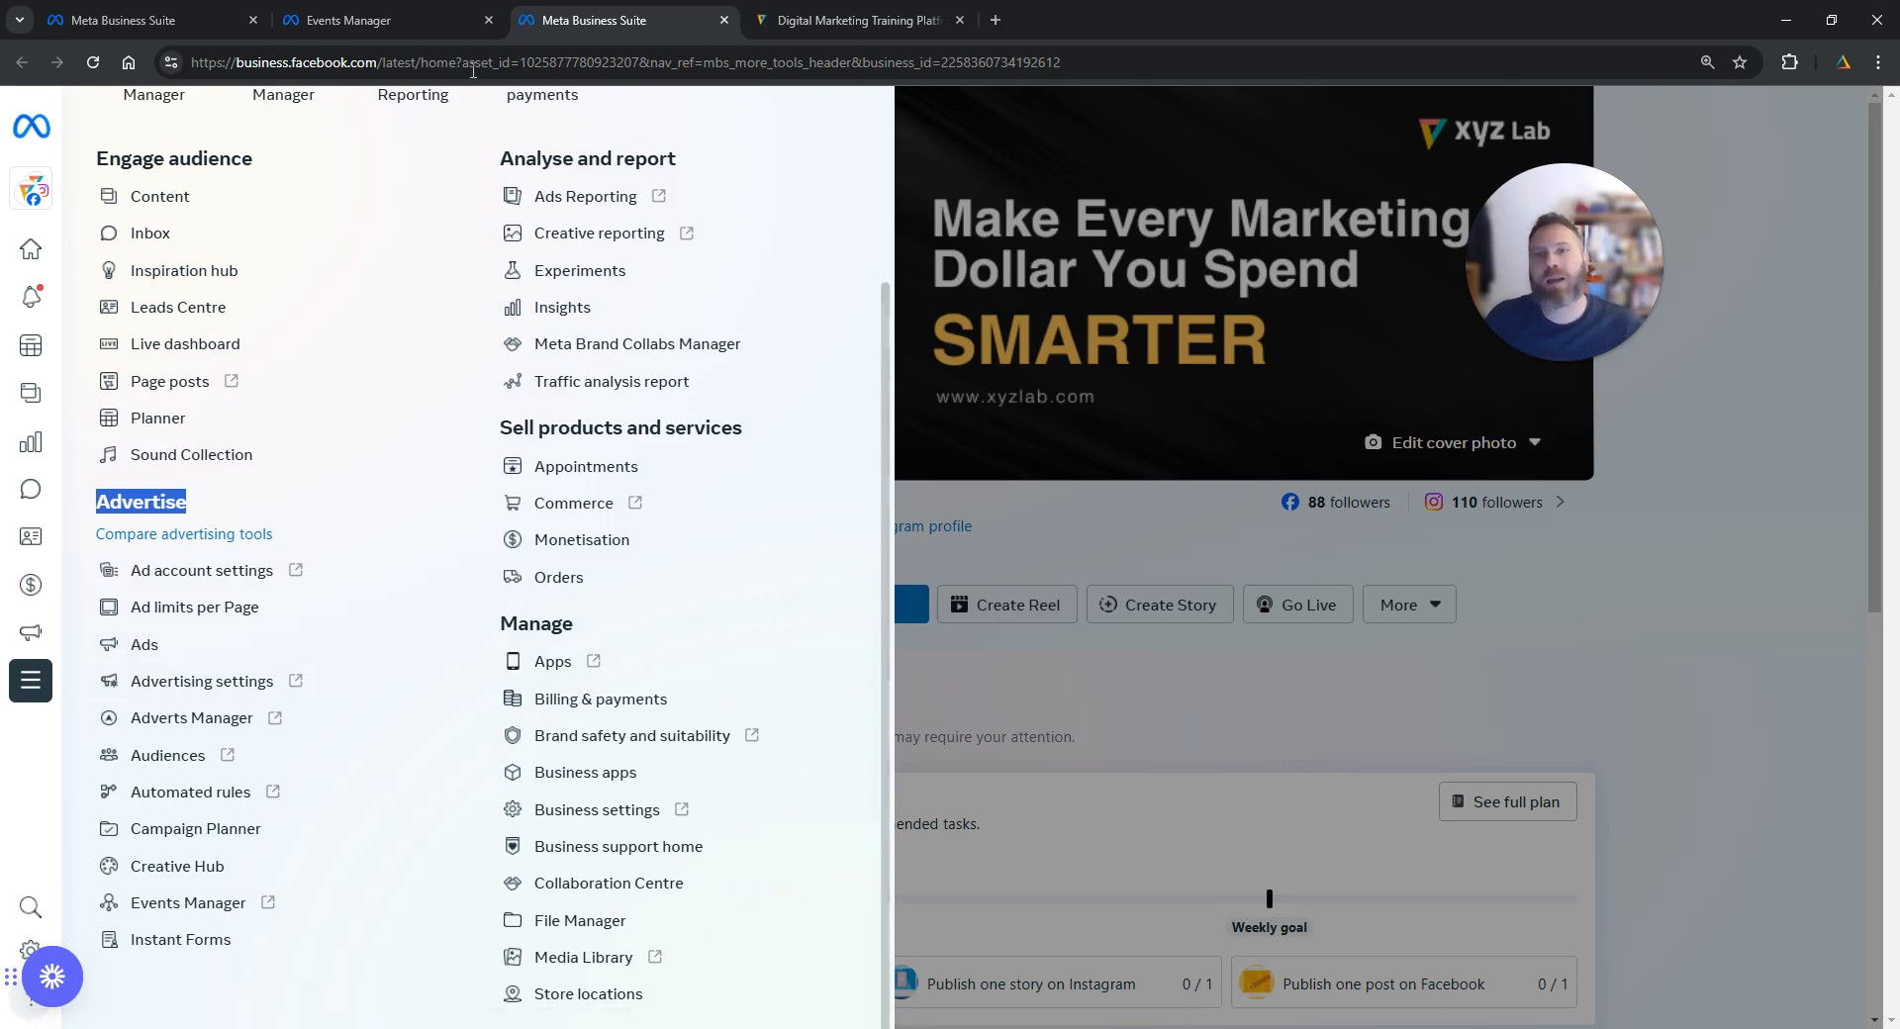
Step: In Events Manager, show the data sources for the XYZ Lab business instead of the Co-Founders ad account
left_click(372, 19)
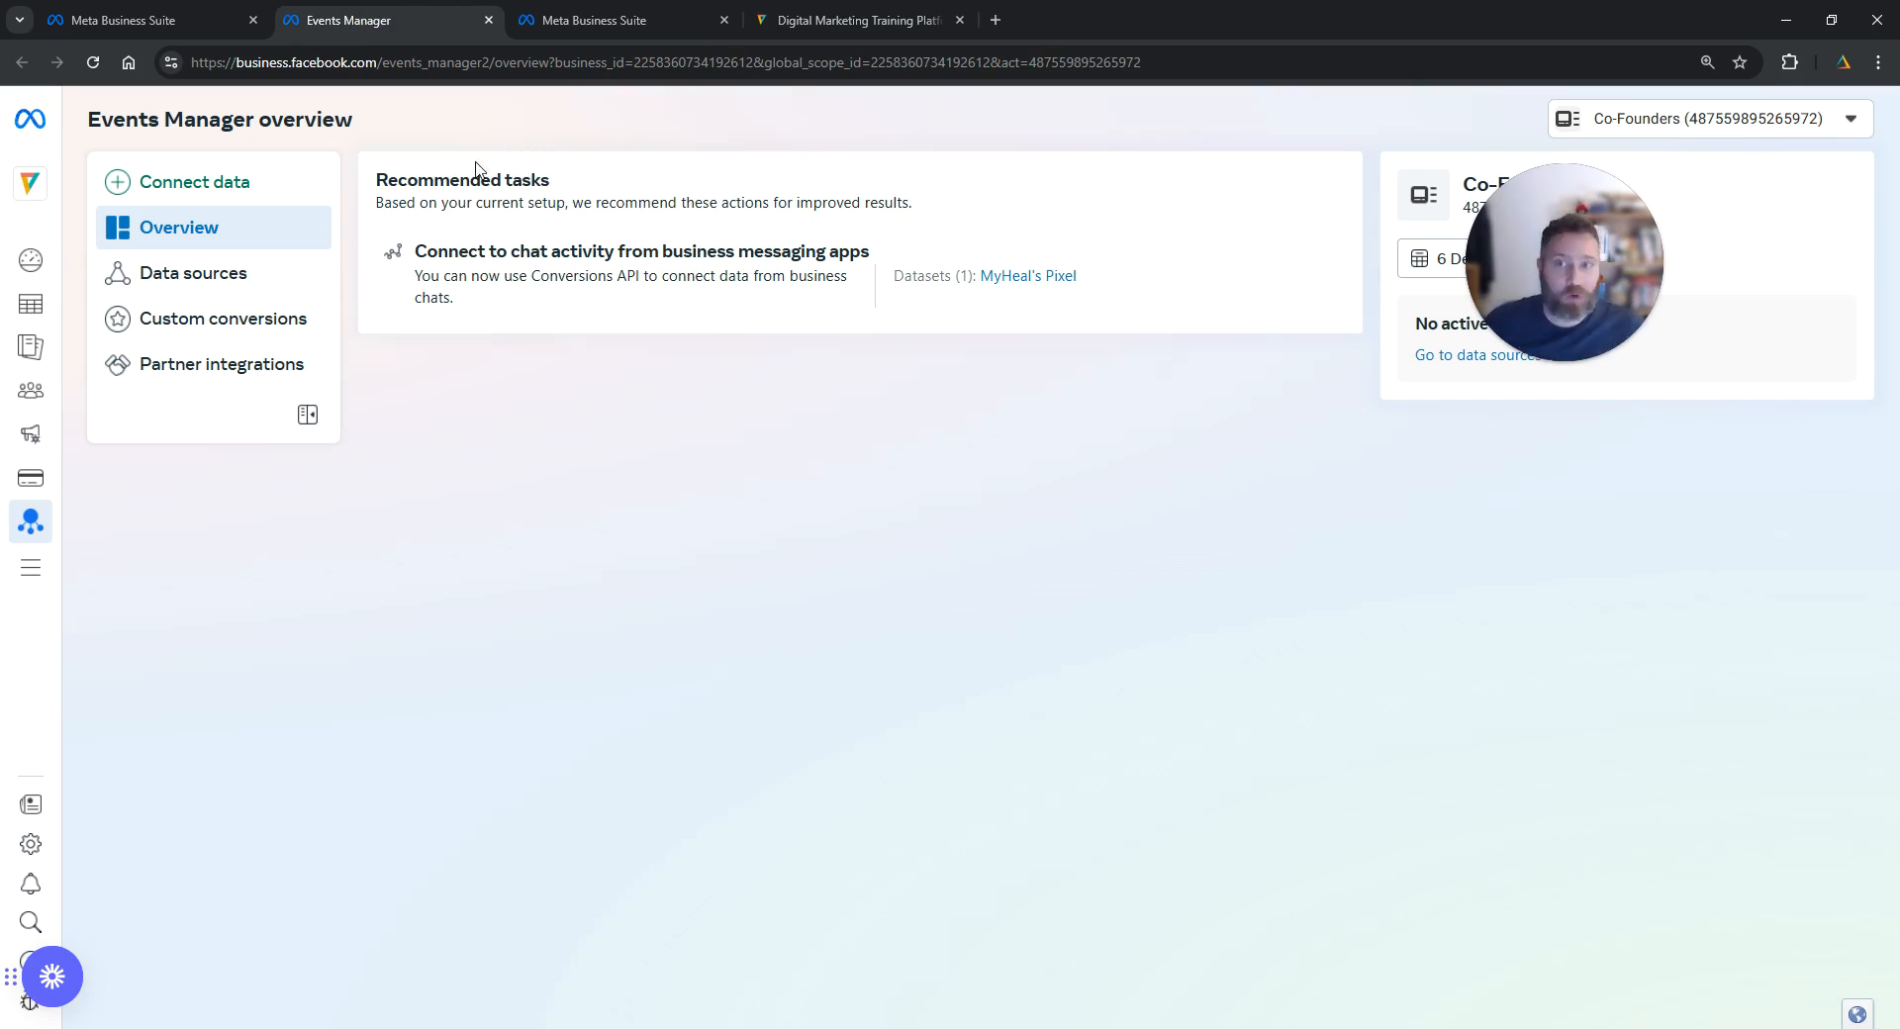
left_click(272, 276)
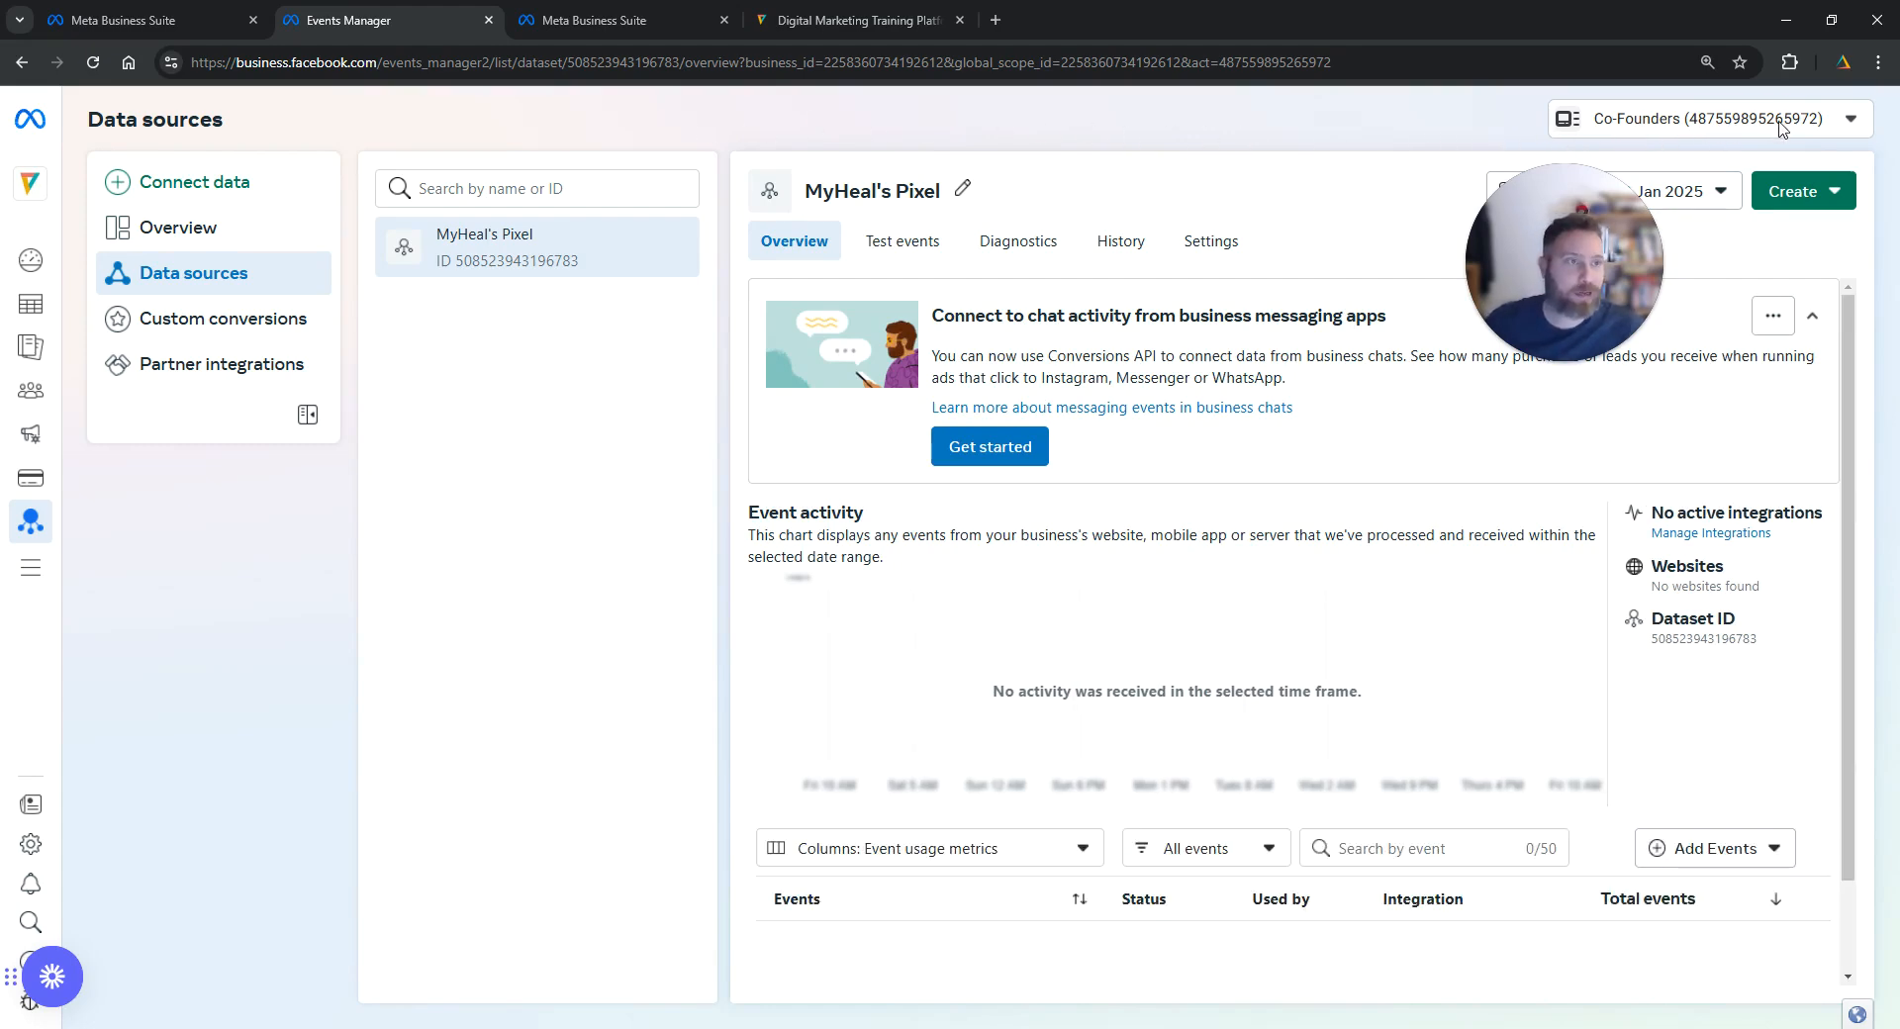
left_click(1737, 120)
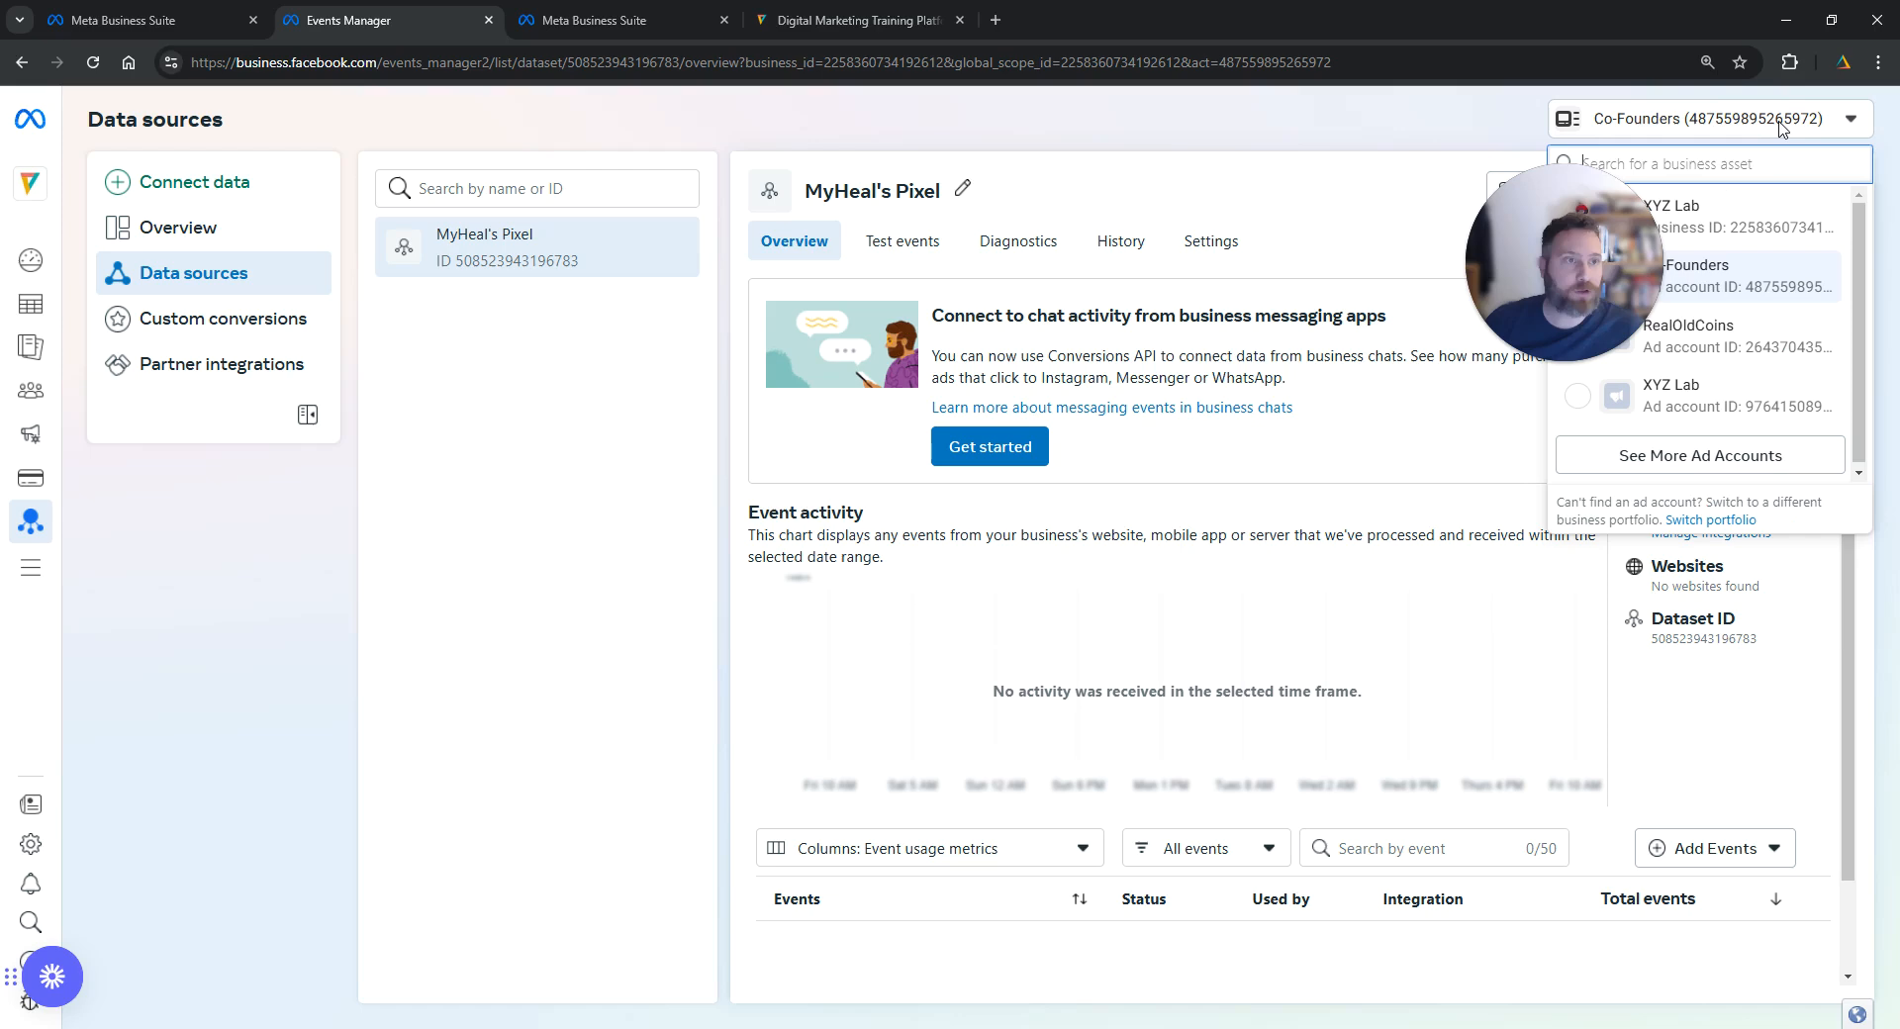
left_click(1758, 222)
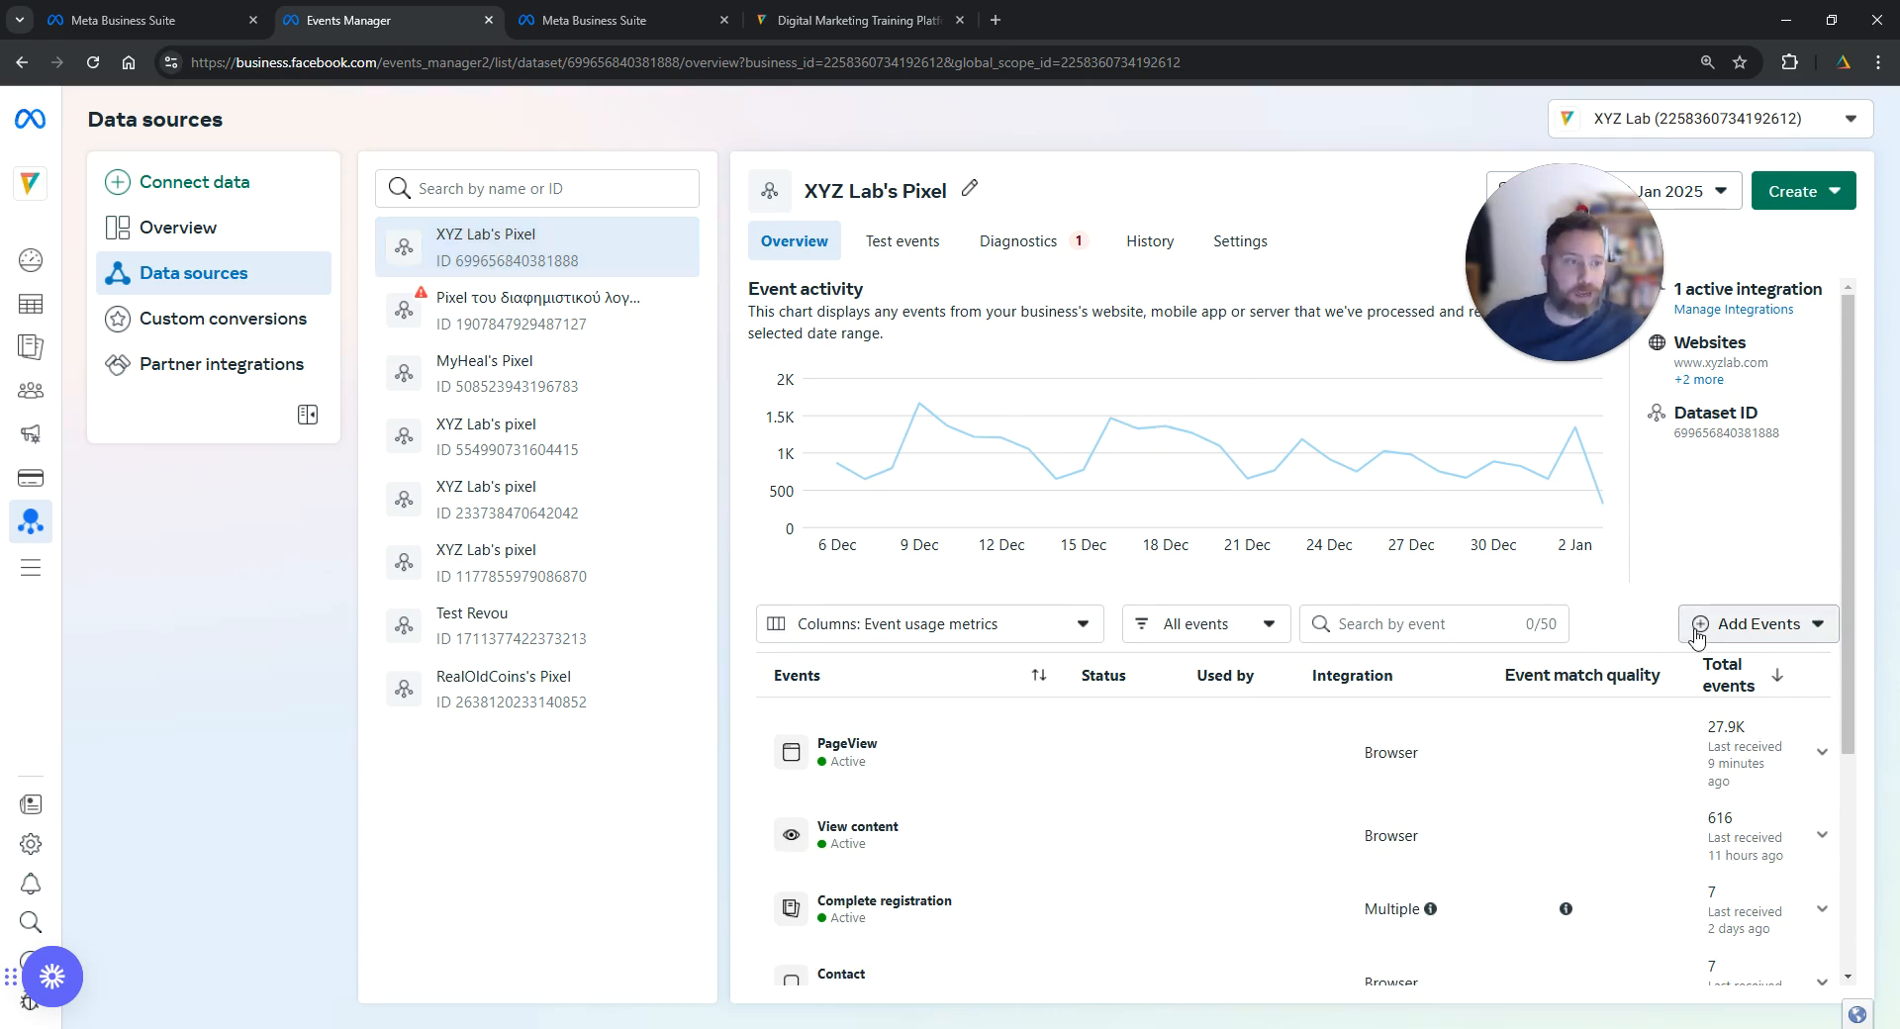
left_click(1781, 639)
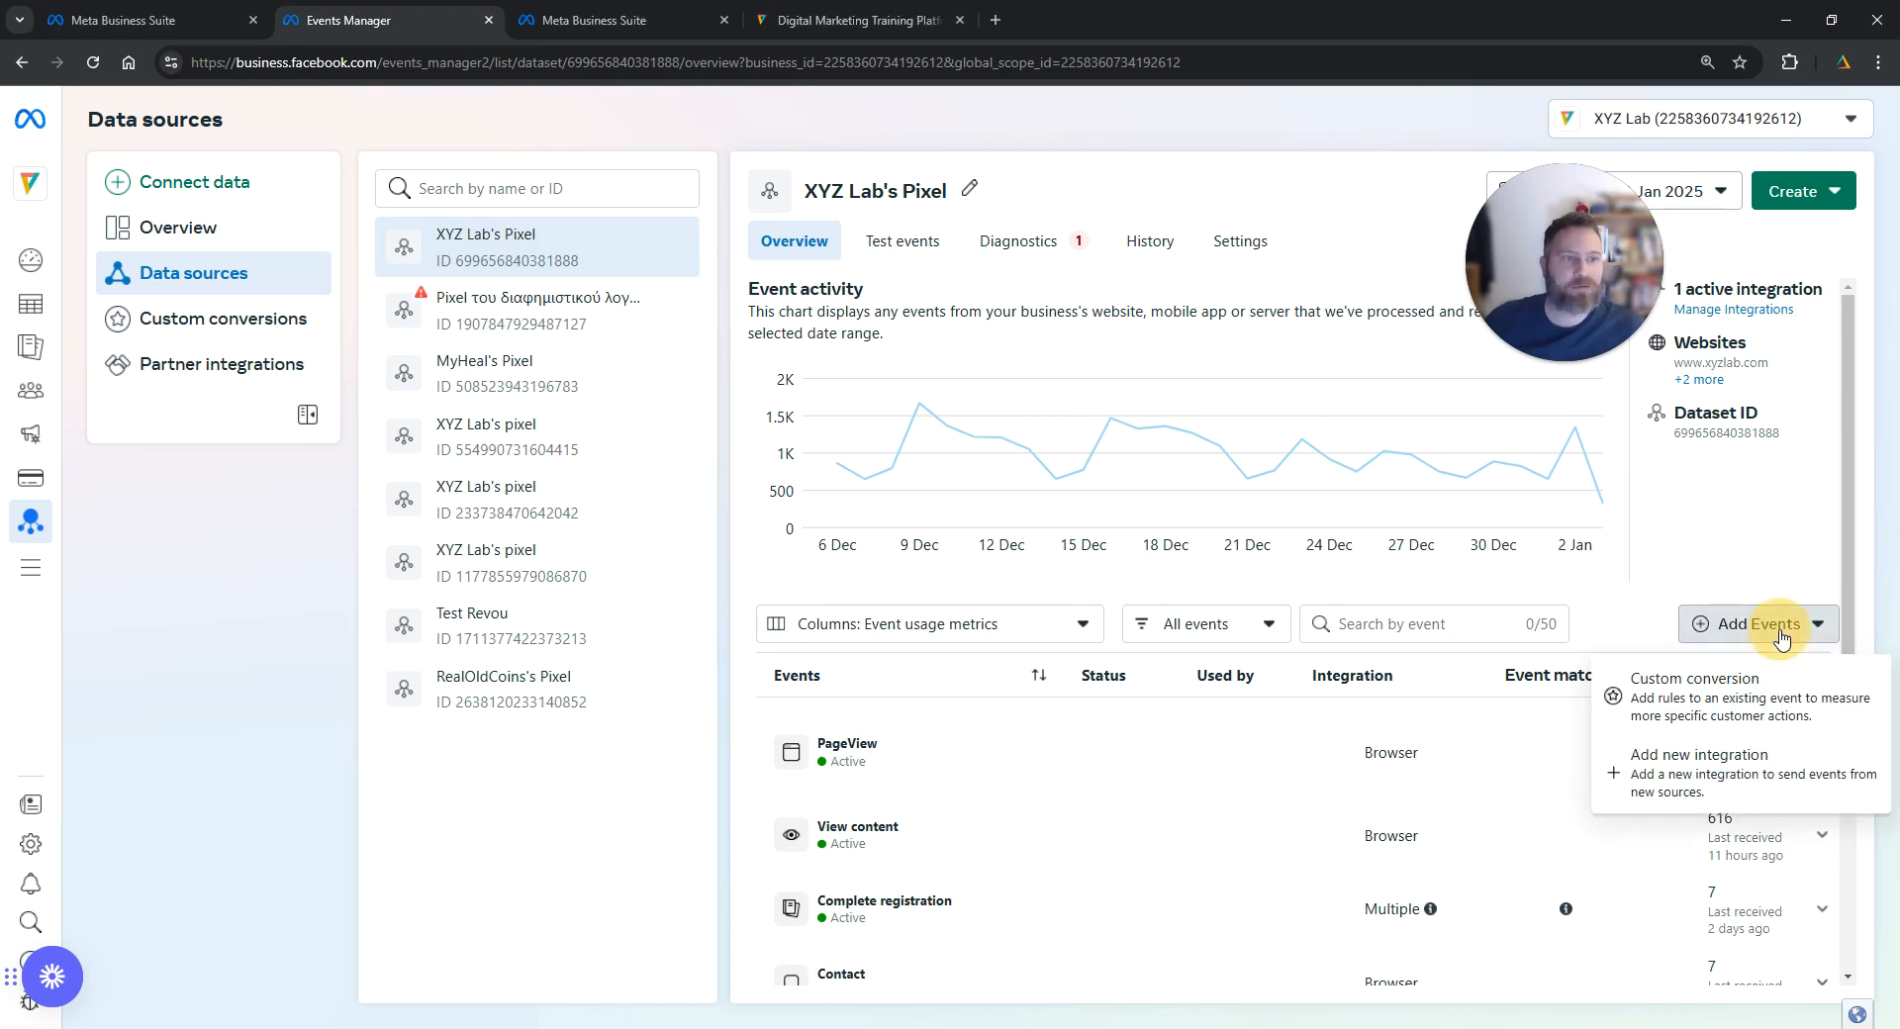
left_click(1635, 782)
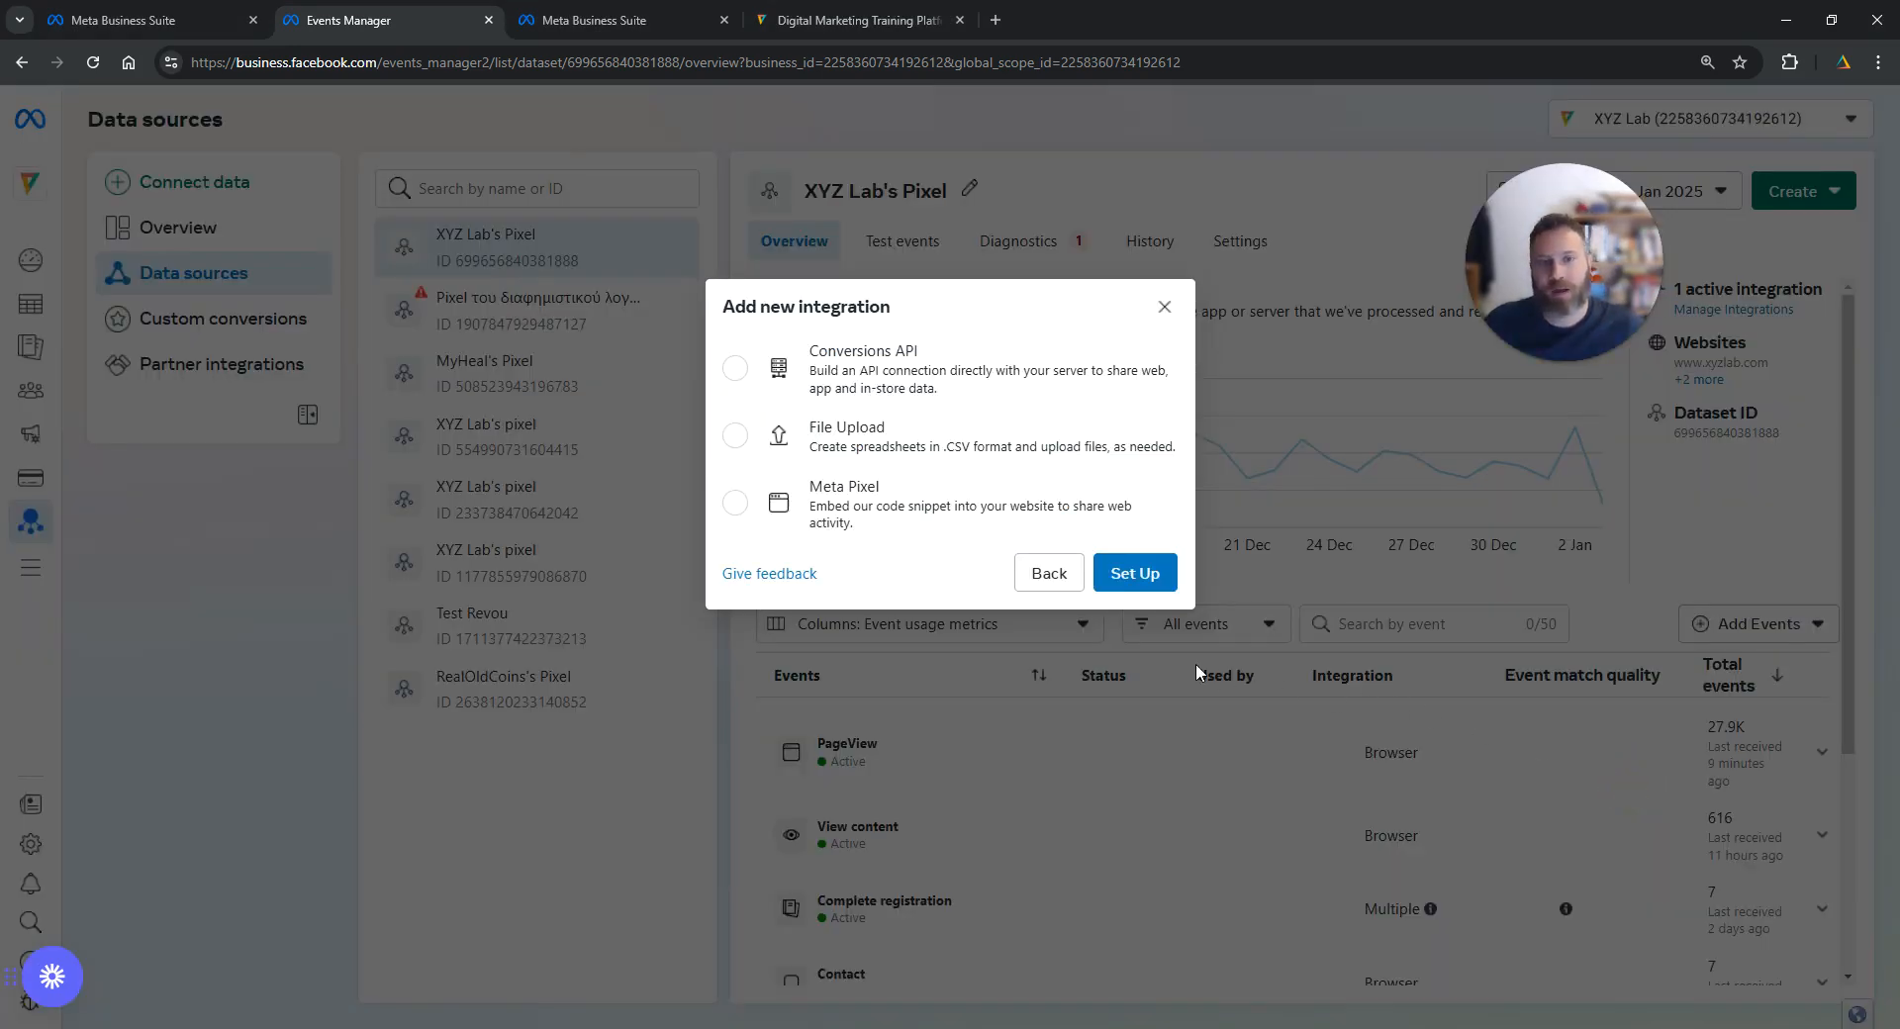
left_click(750, 505)
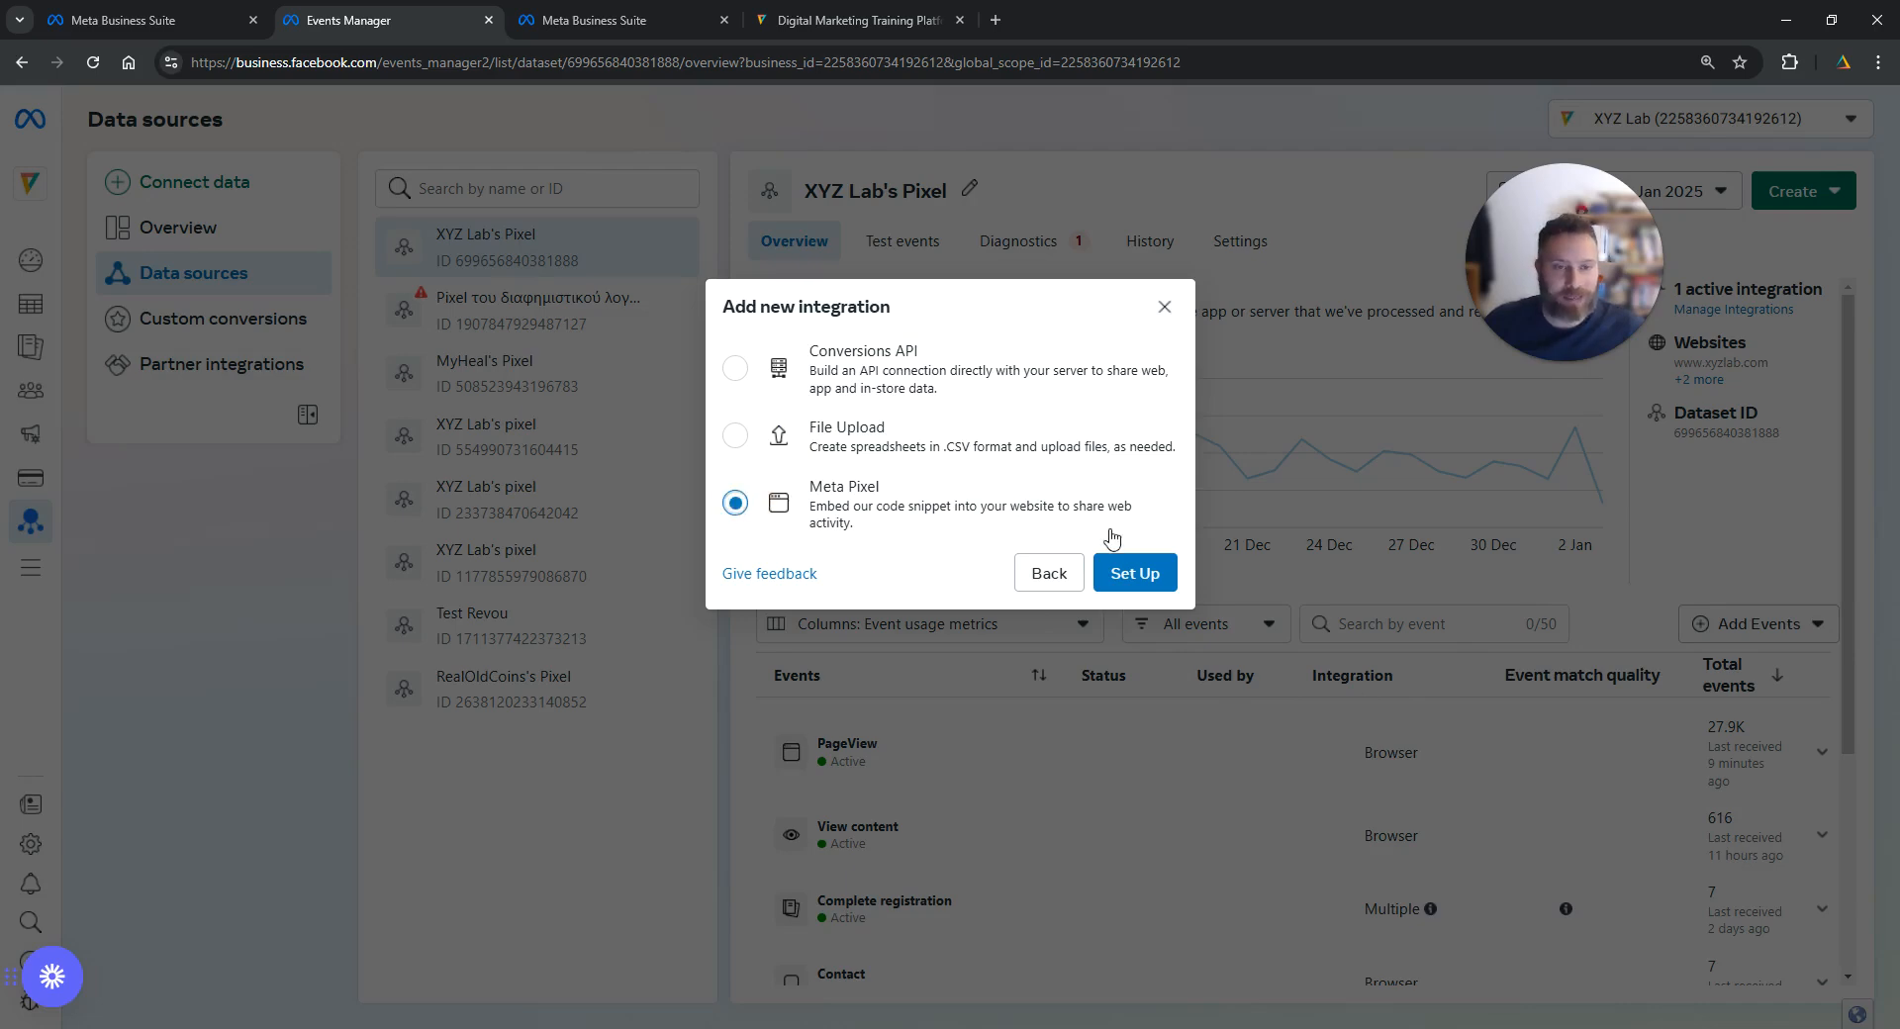
left_click(1144, 577)
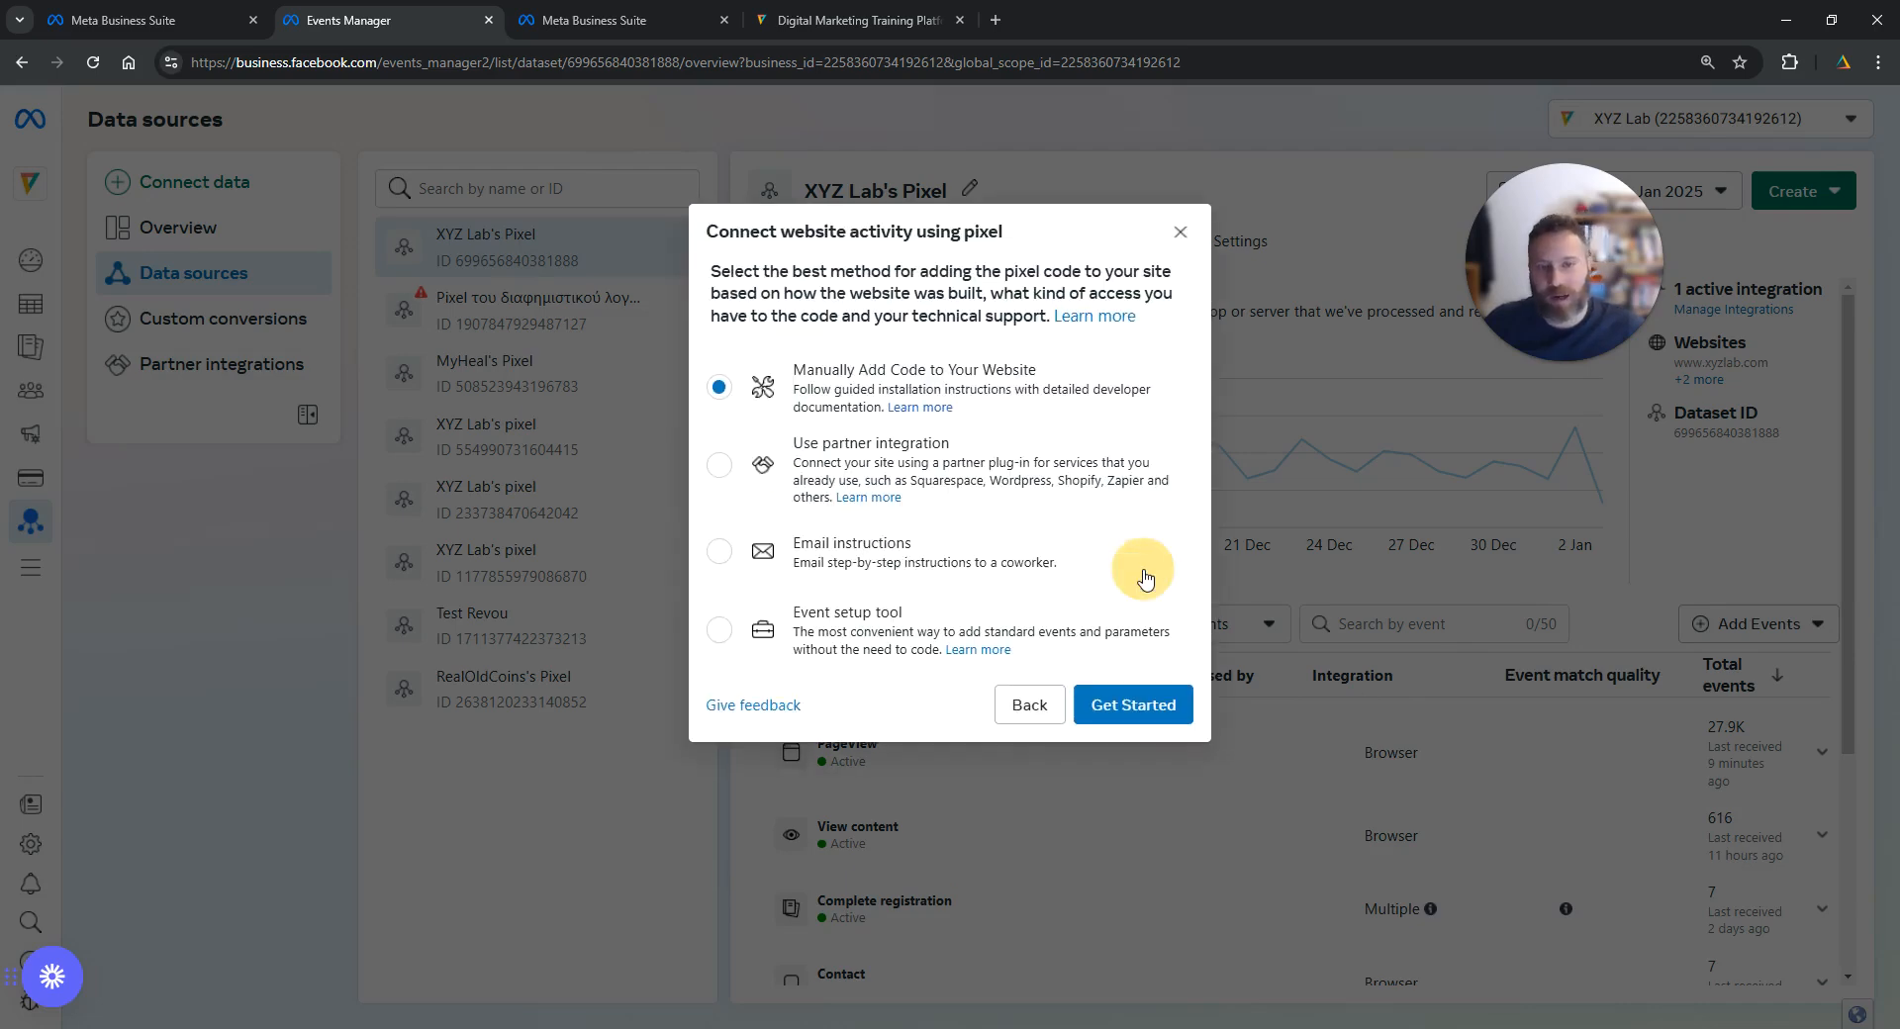
Step: Choose the event setup tool as the method for connecting website activity and open its setup form
left_click(721, 639)
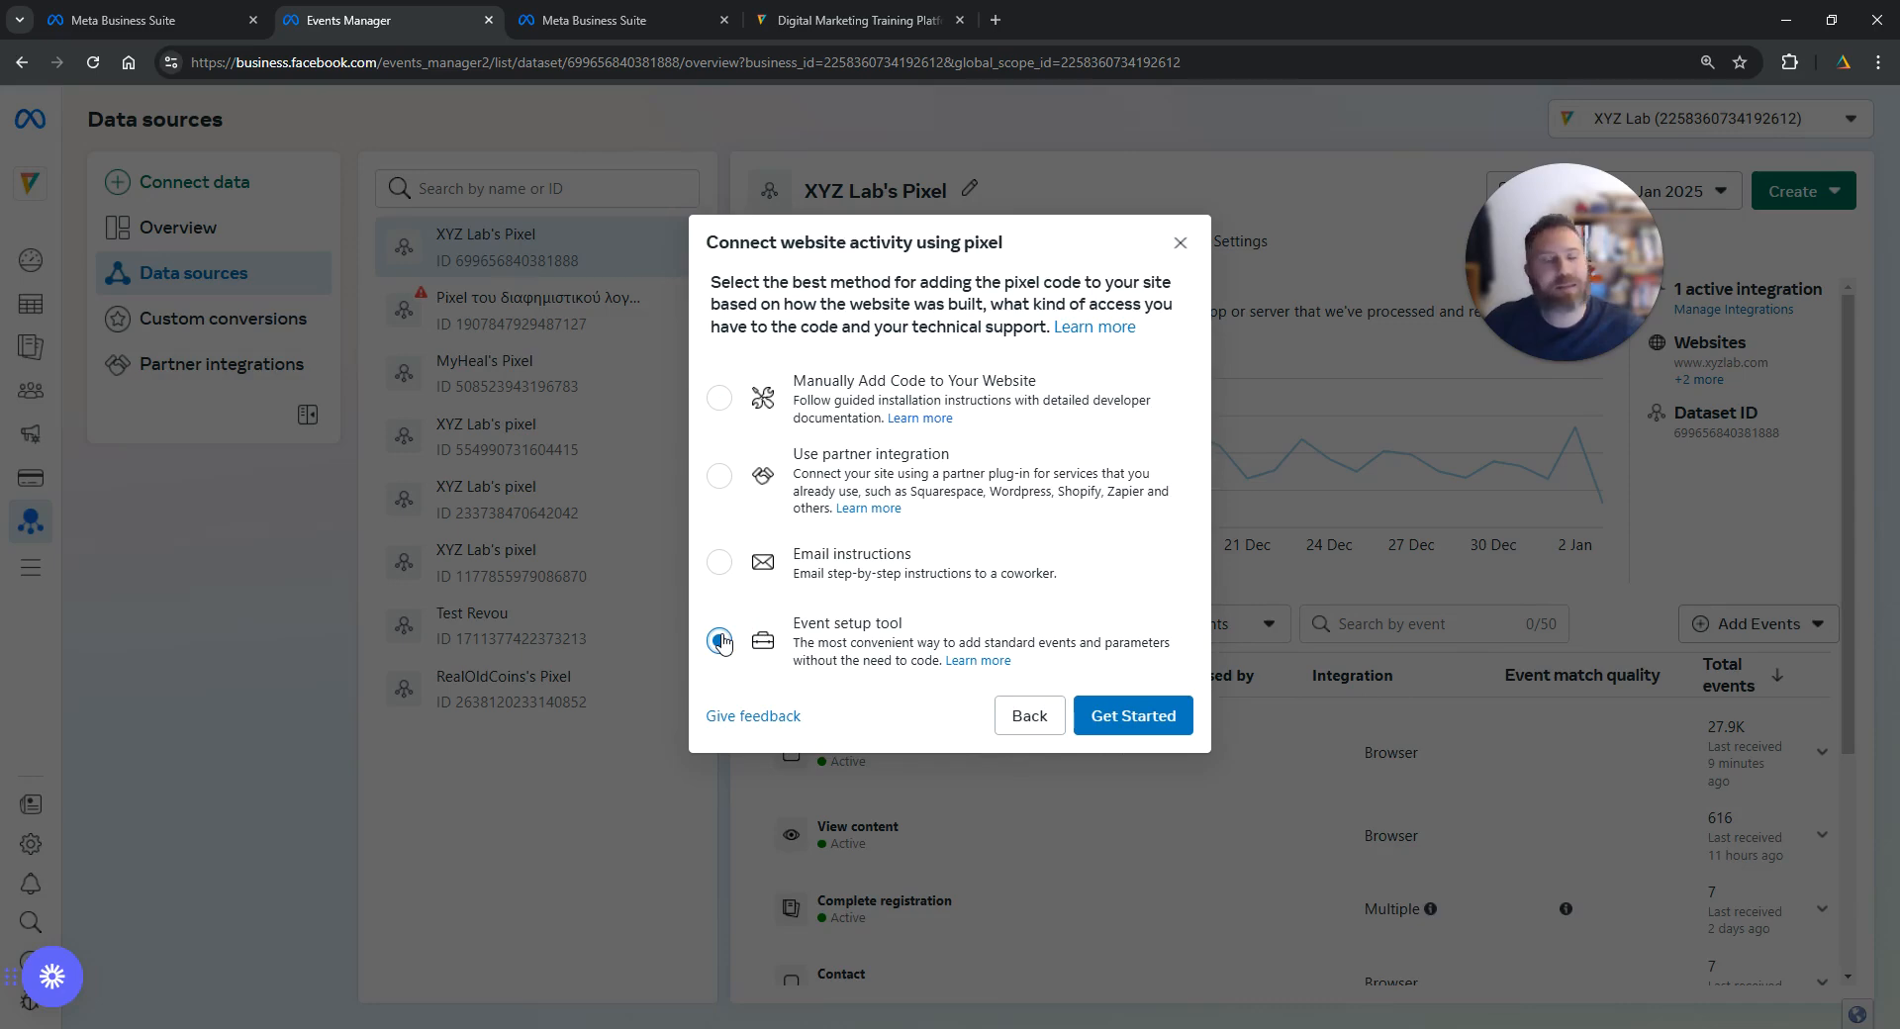
left_click(1165, 719)
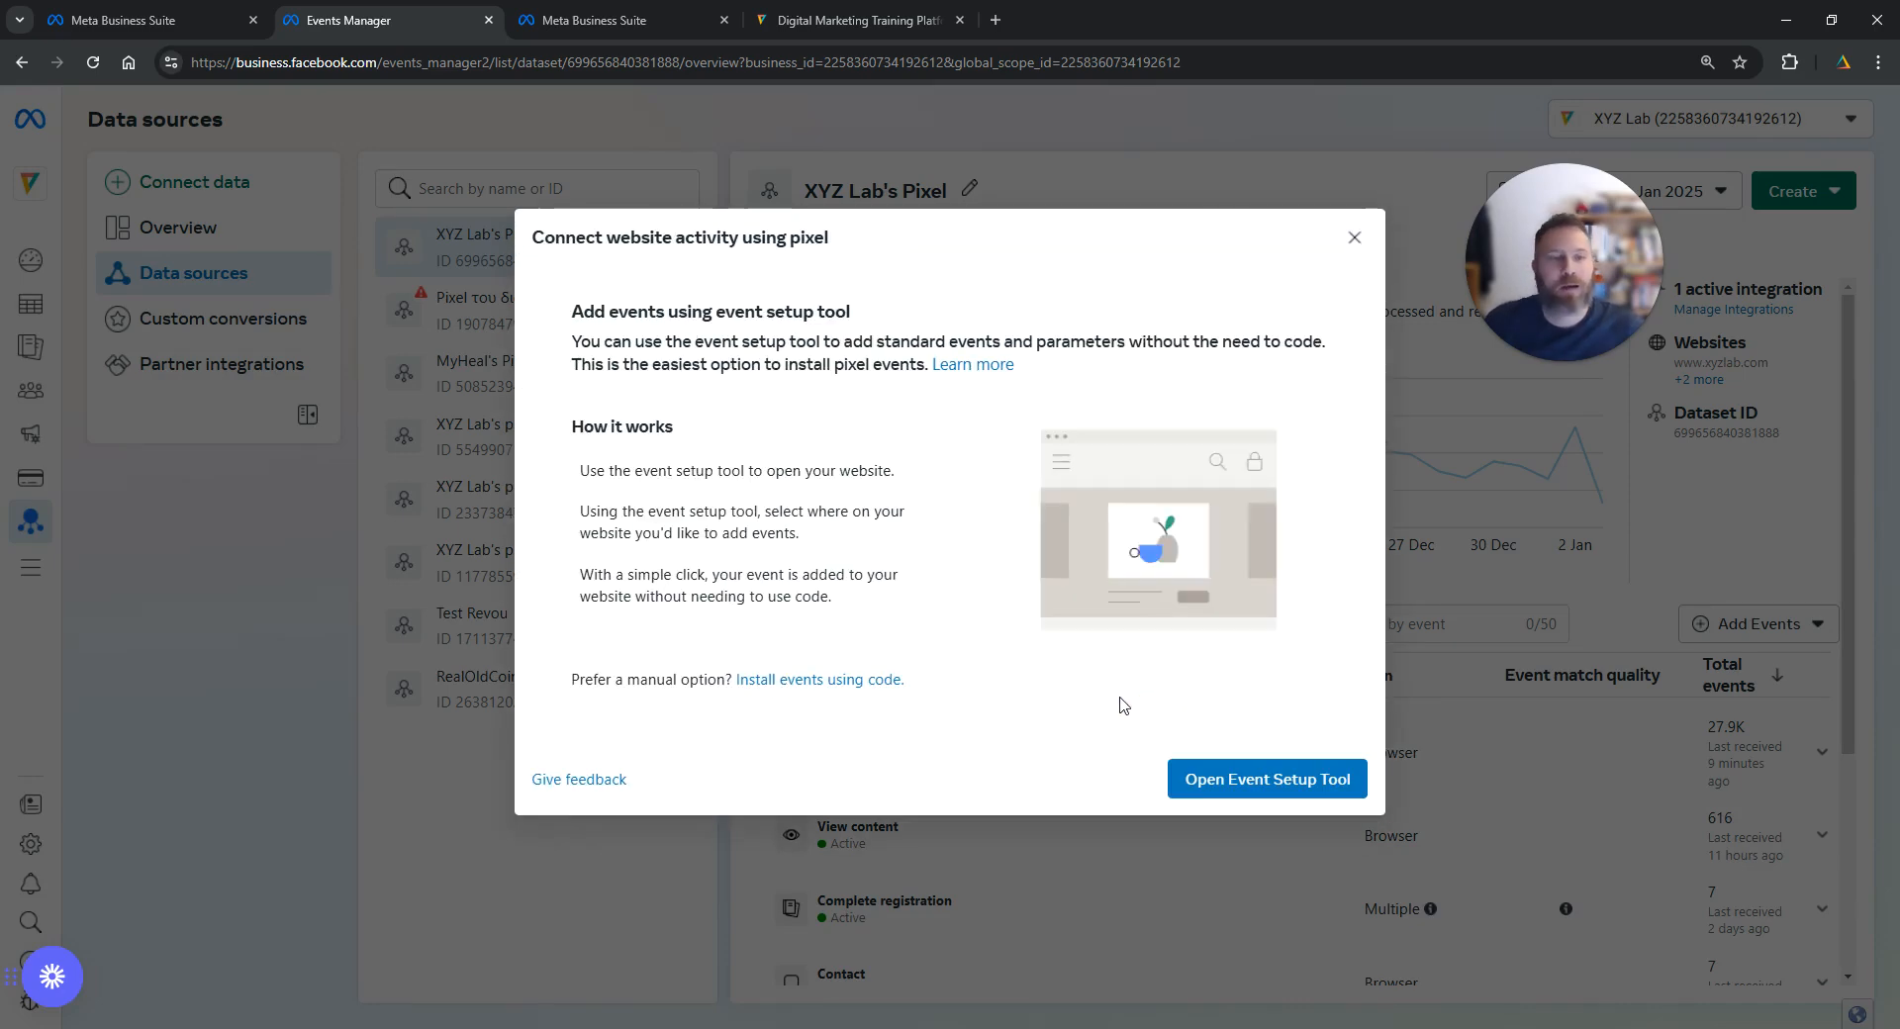
left_click(1227, 779)
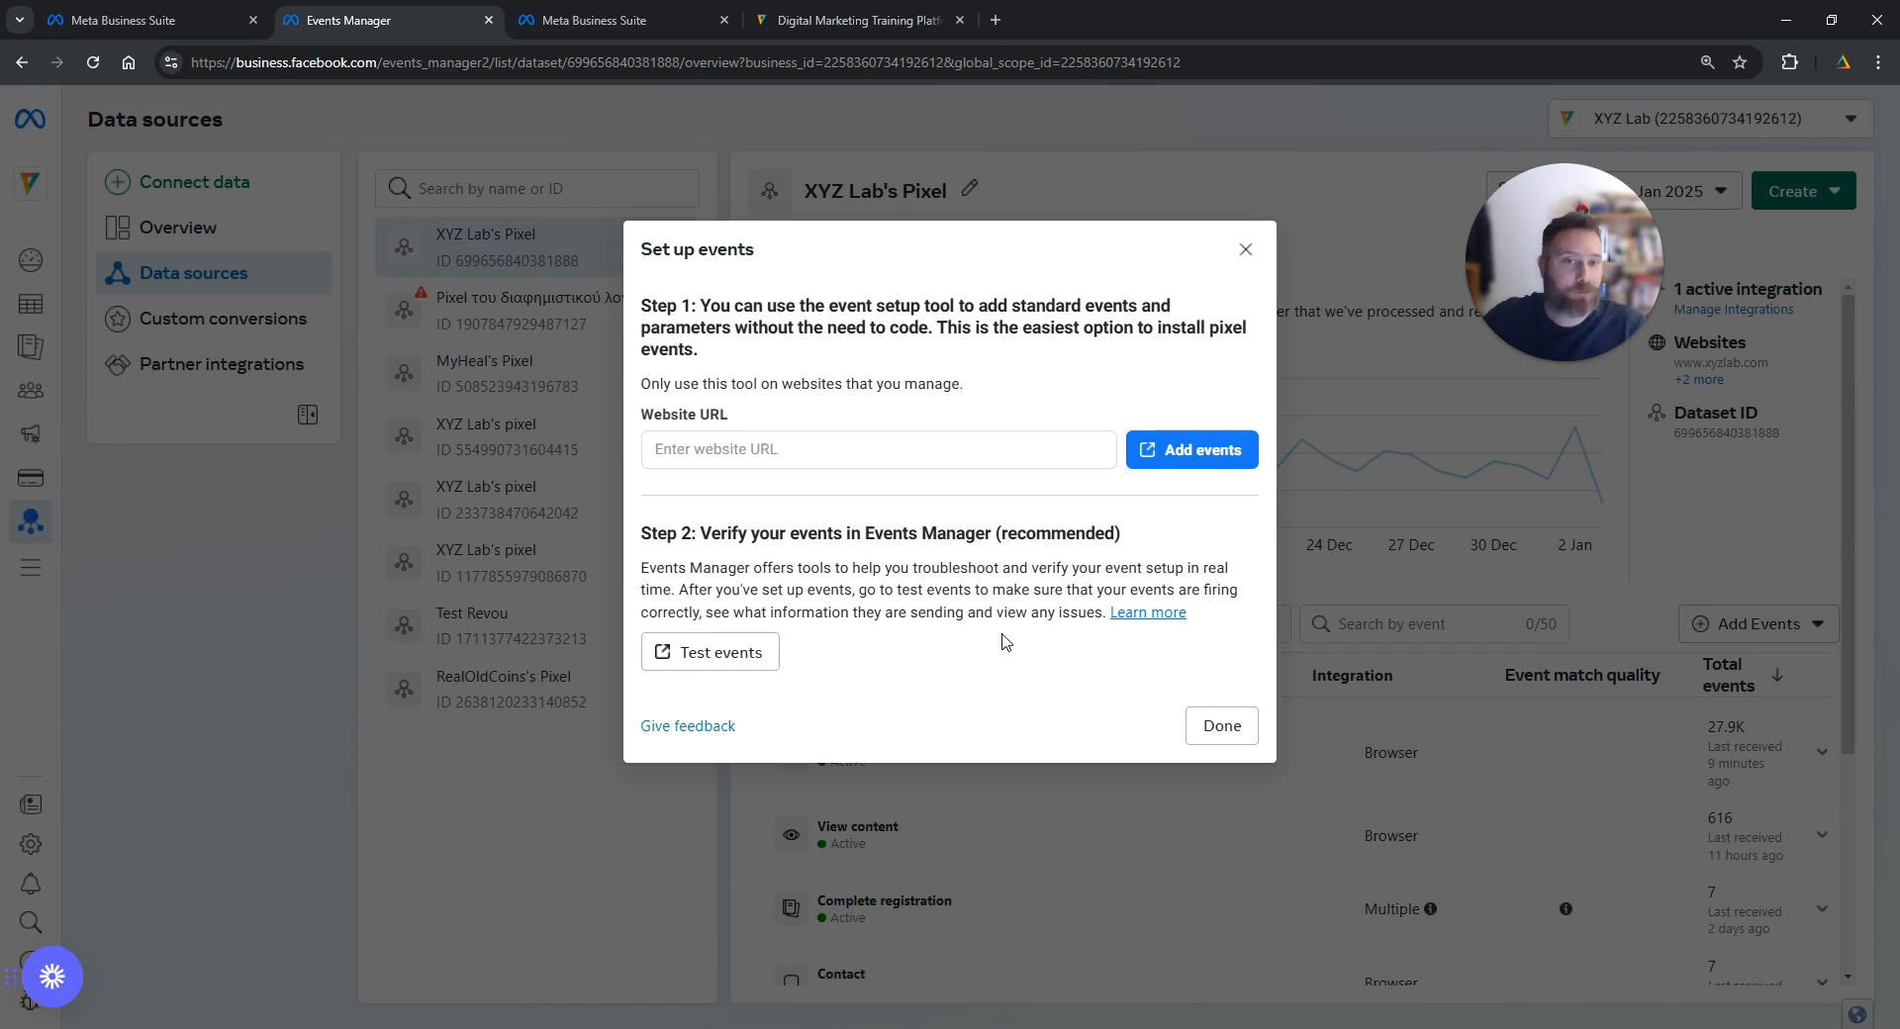
left_click(806, 21)
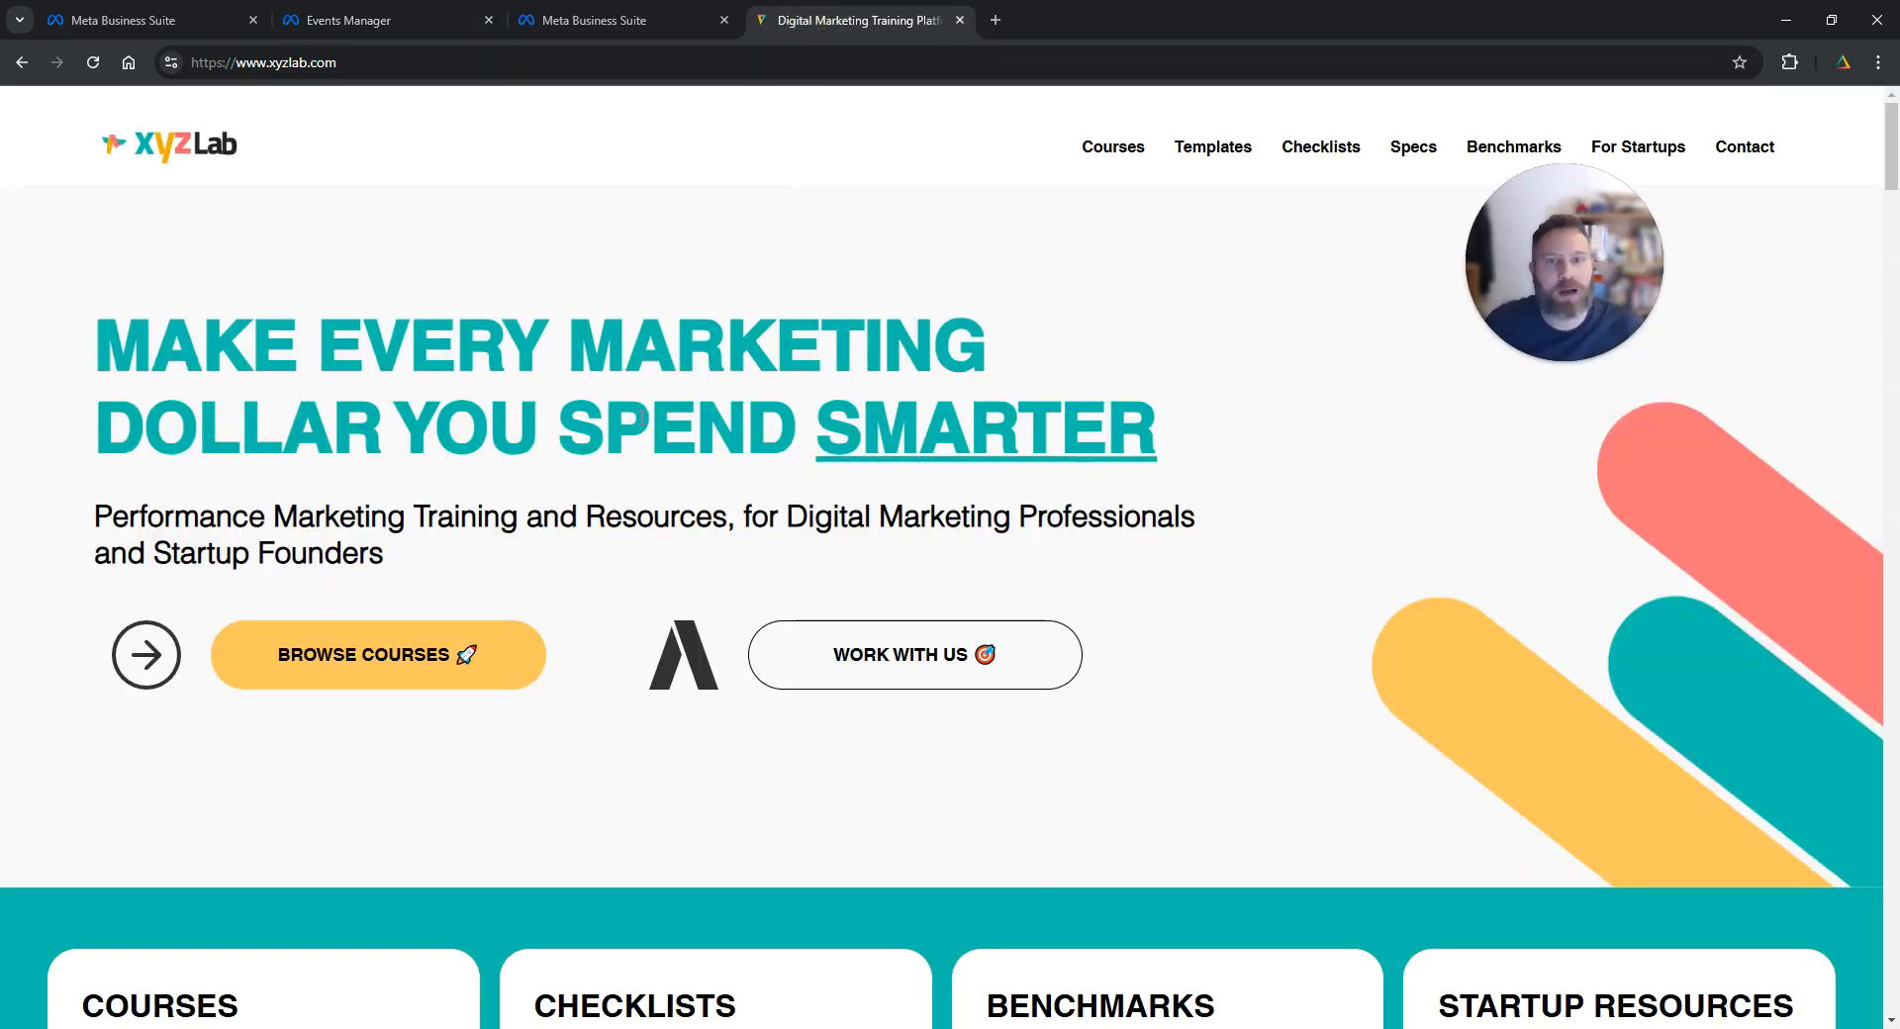
left_click(423, 61)
right_click(424, 62)
left_click(465, 250)
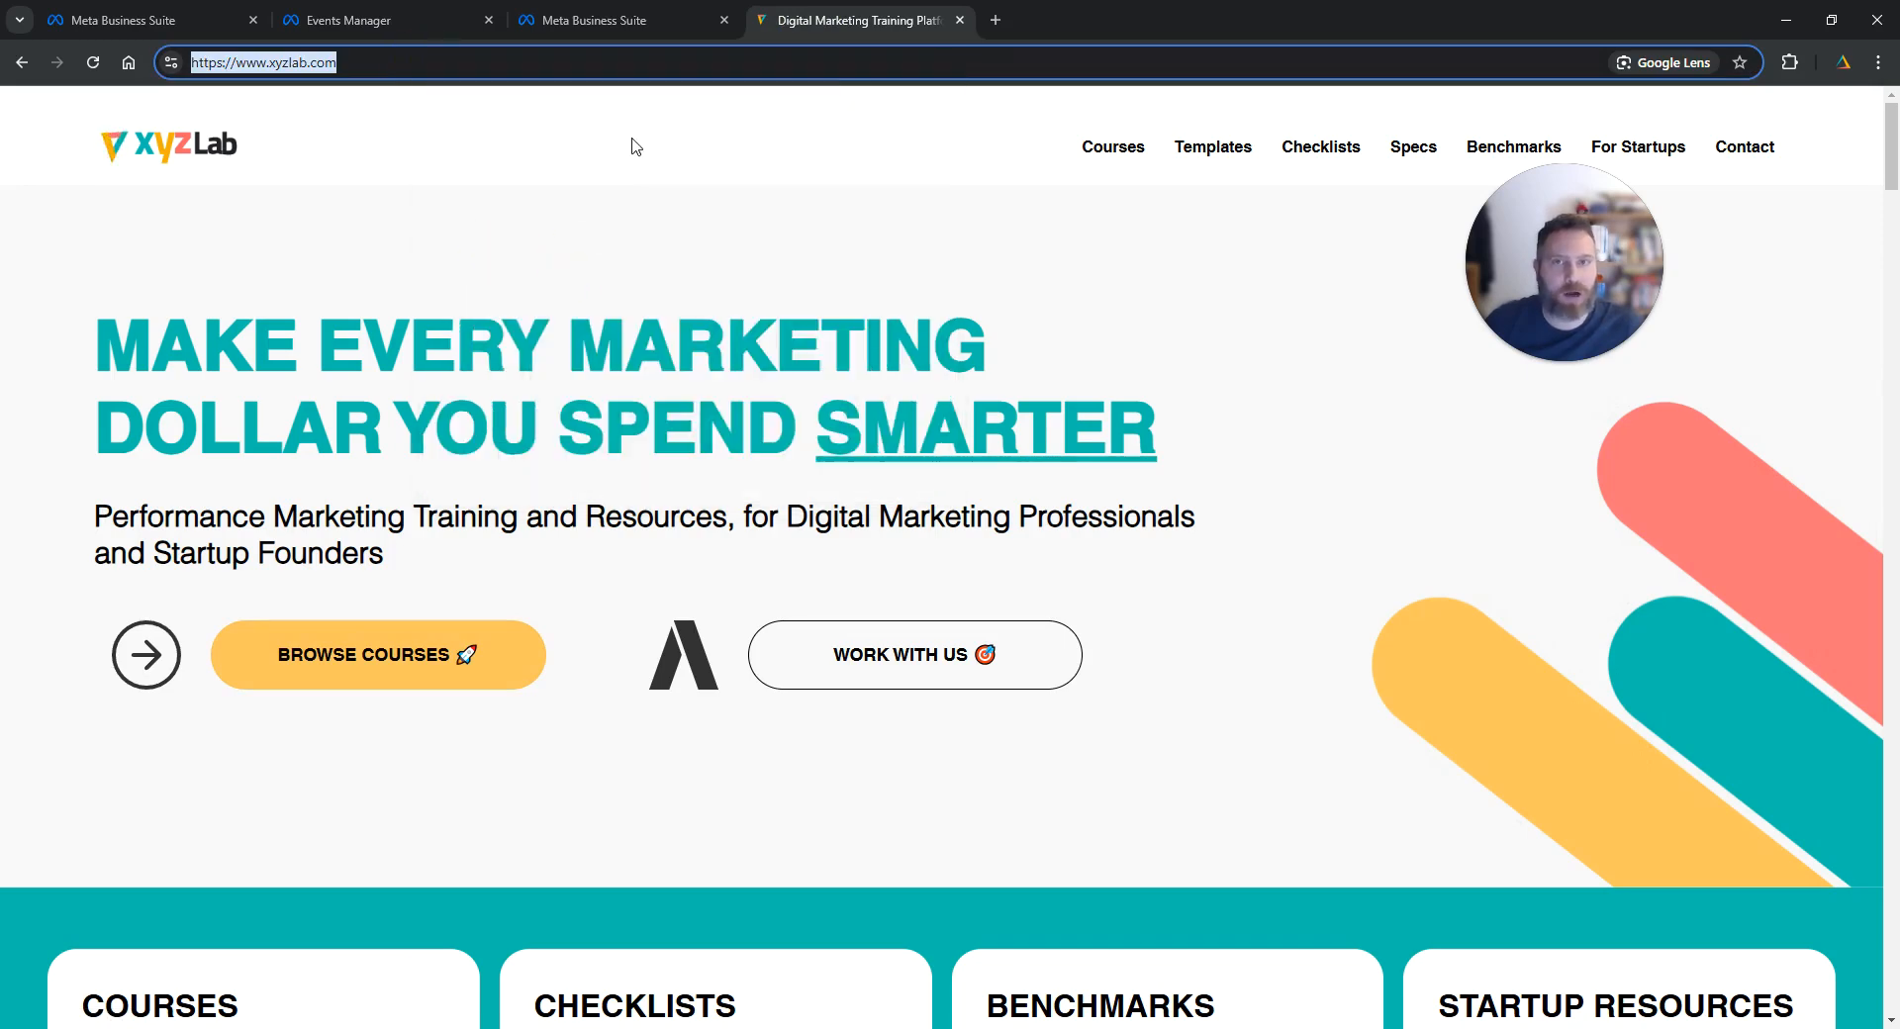
left_click(412, 12)
left_click(732, 450)
key("ctrl+v")
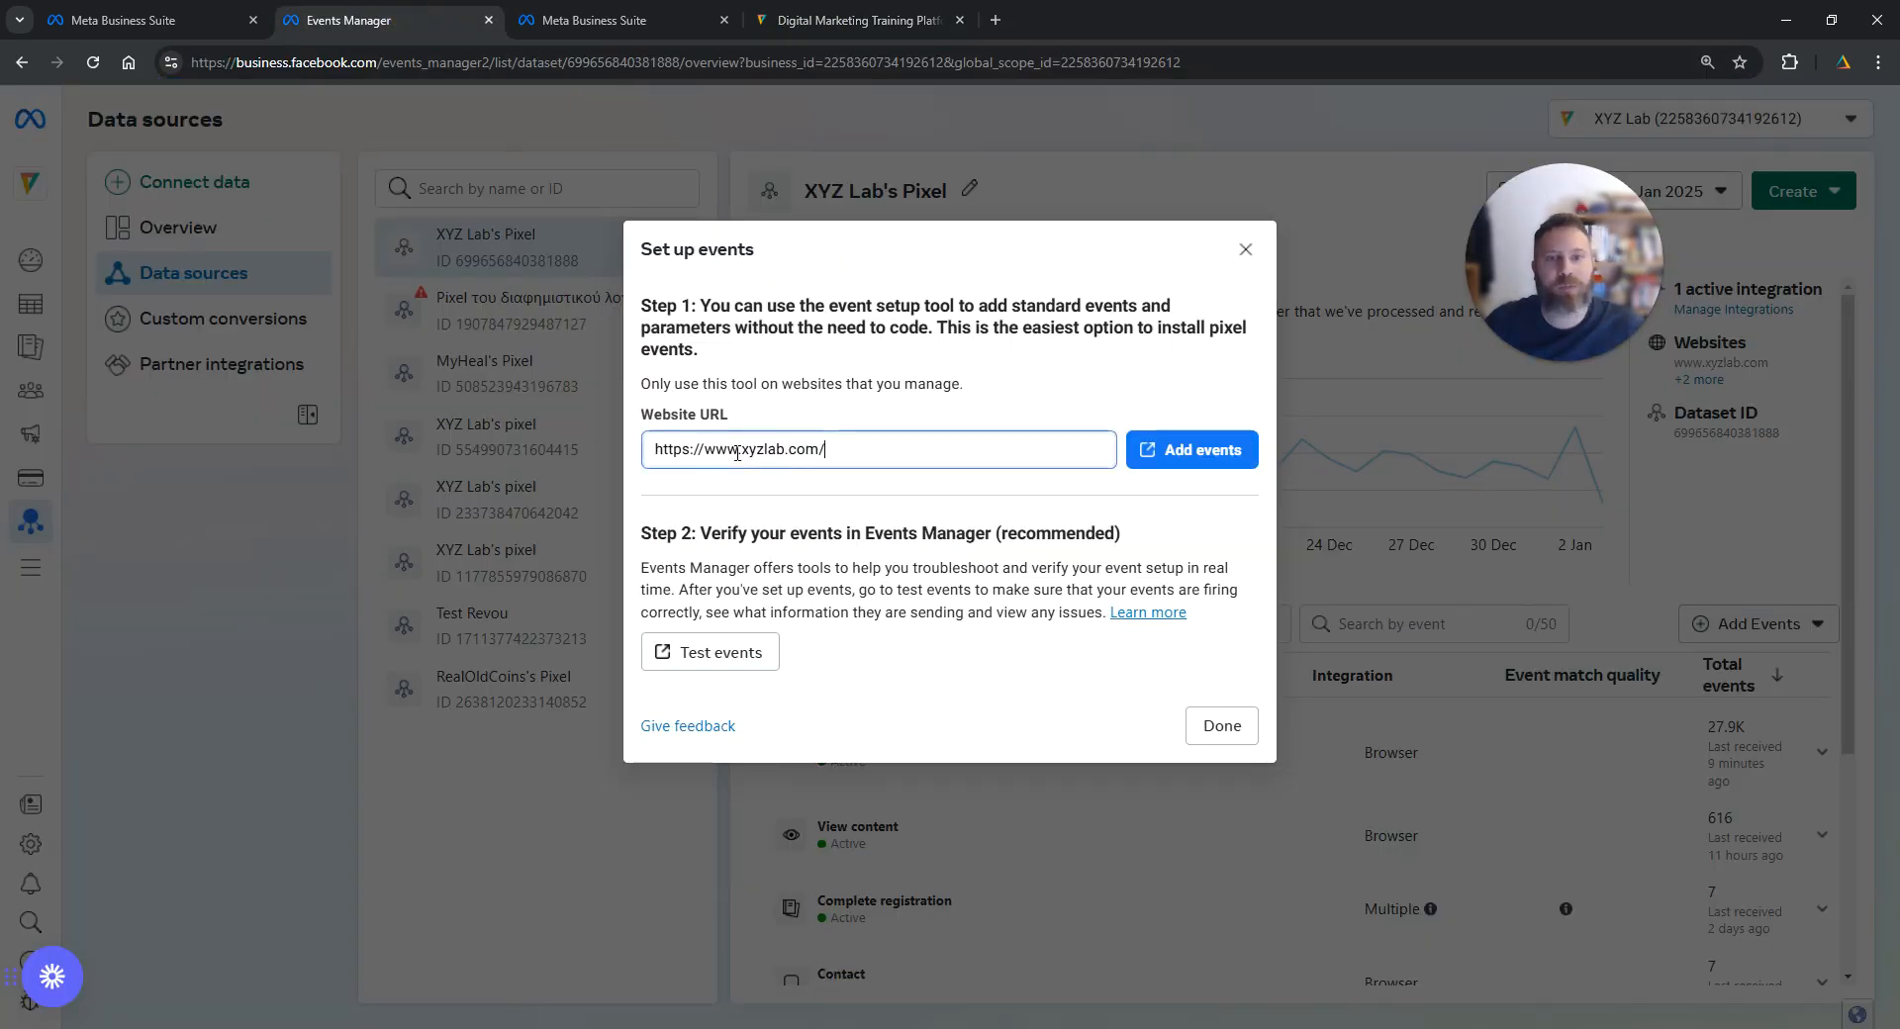
left_click(1223, 461)
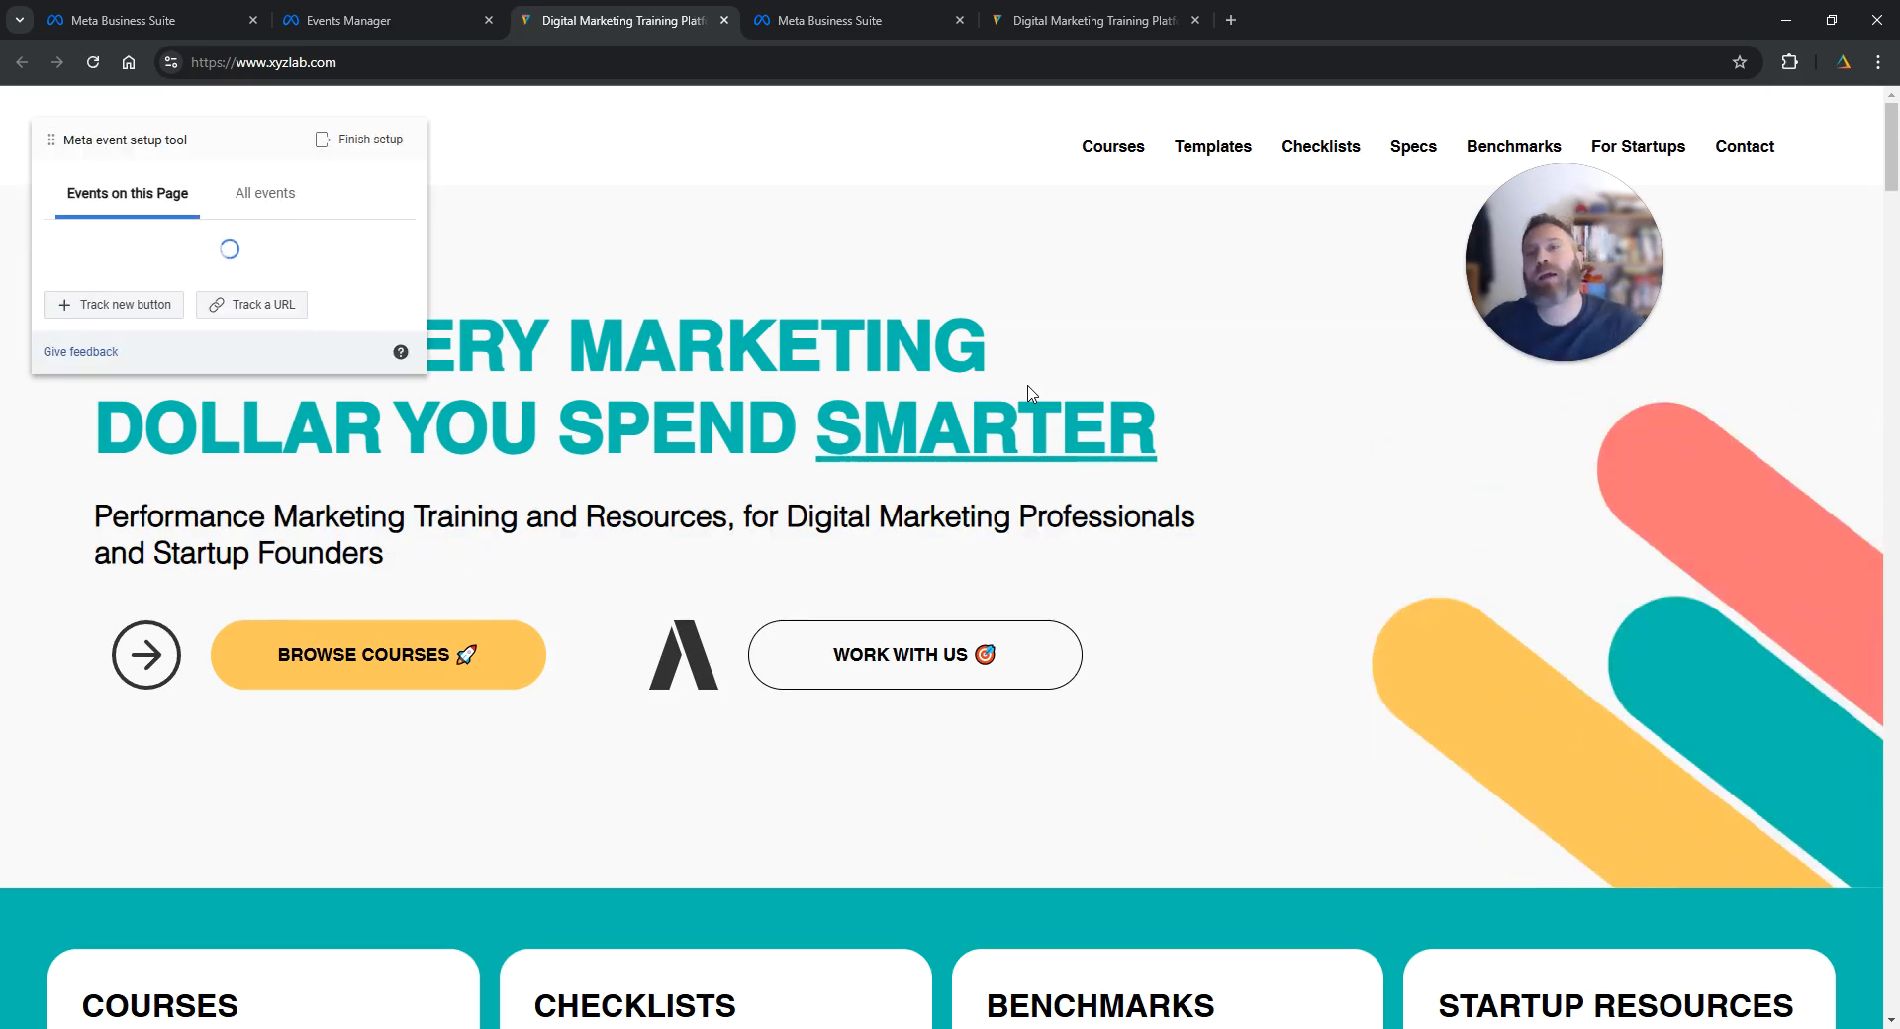
Step: Track the Browse Courses button as a View content event without including a value
left_click_drag(226, 137, 268, 152)
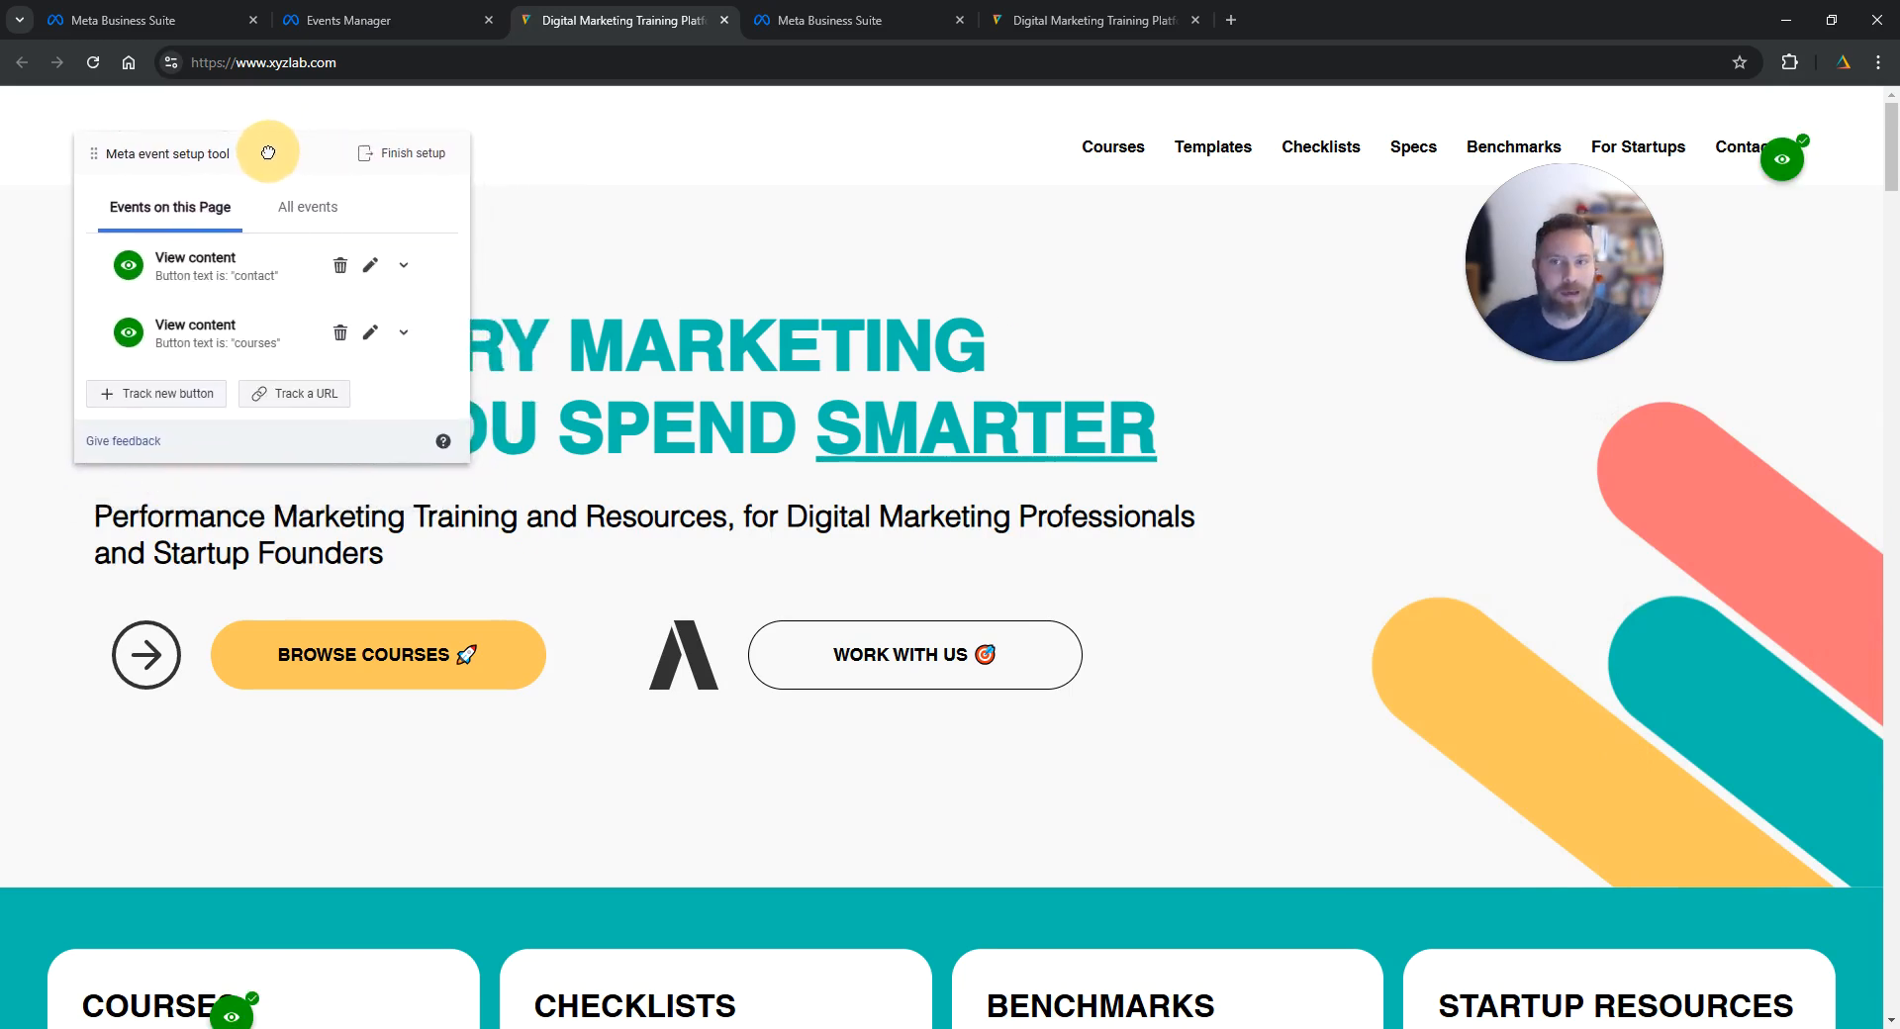
left_click(169, 396)
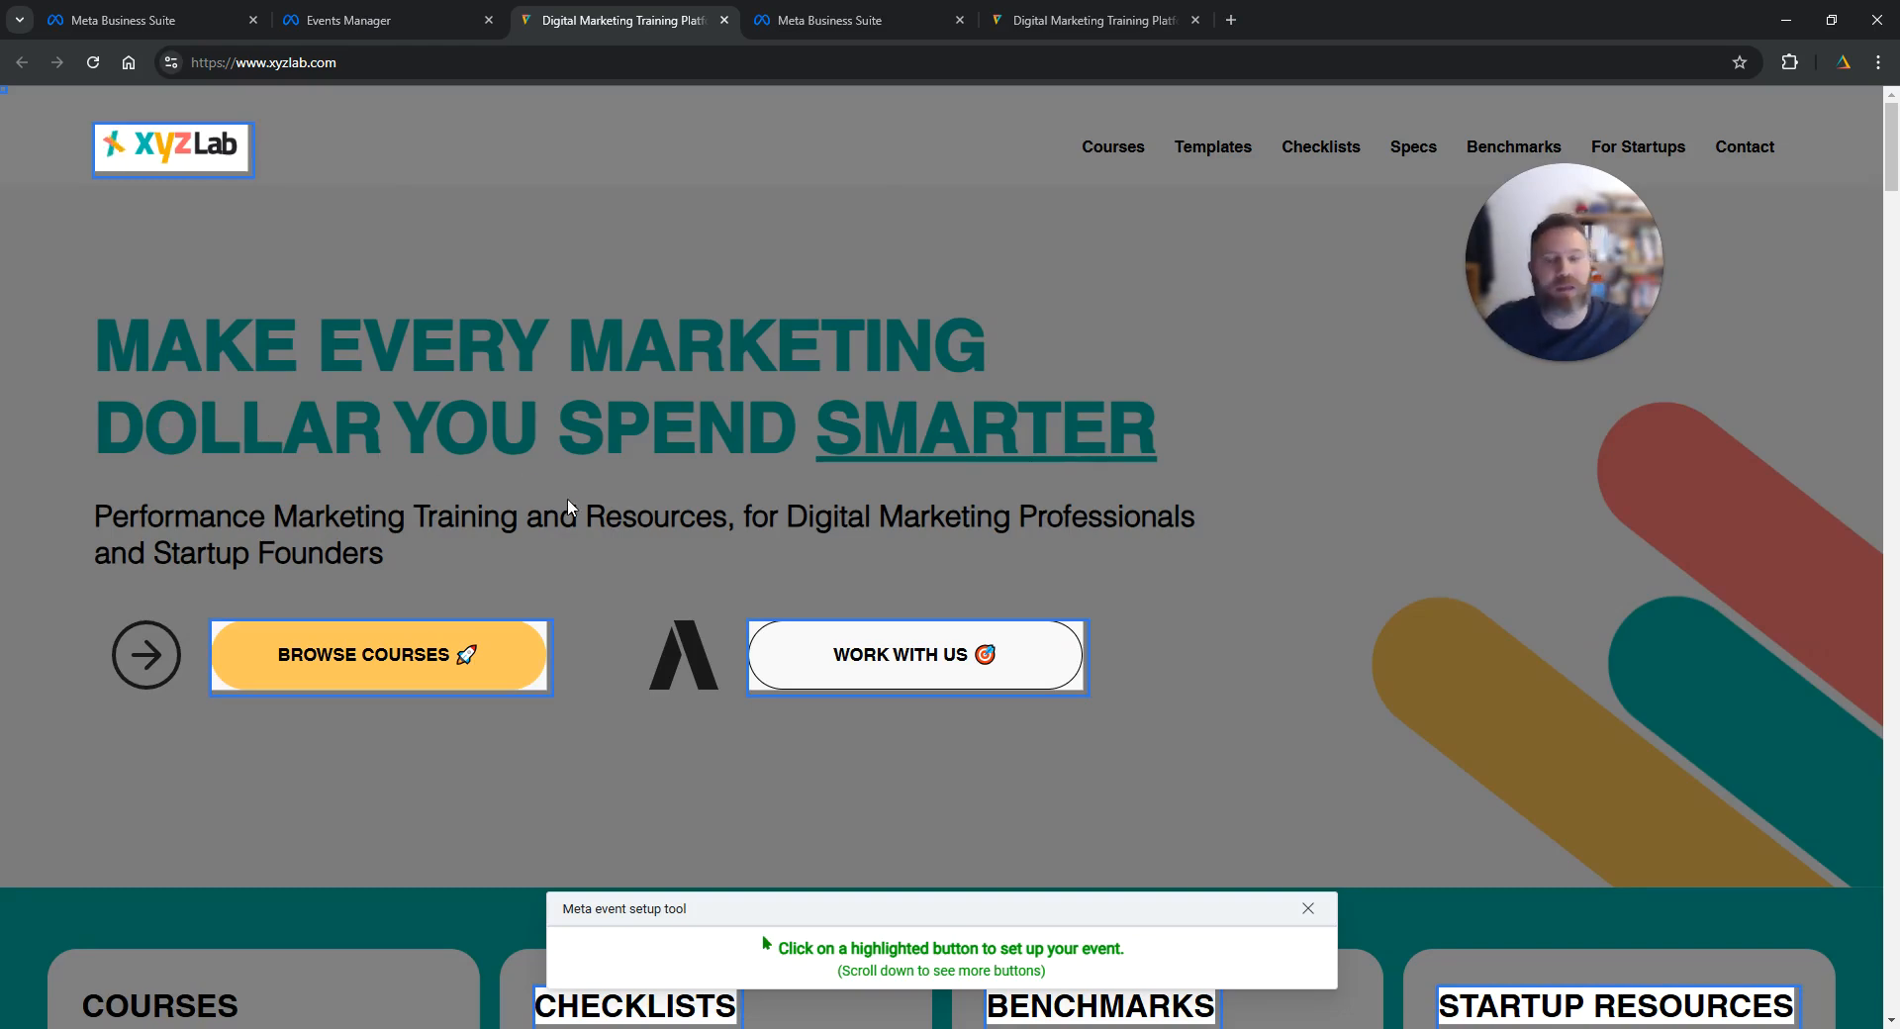
left_click(415, 649)
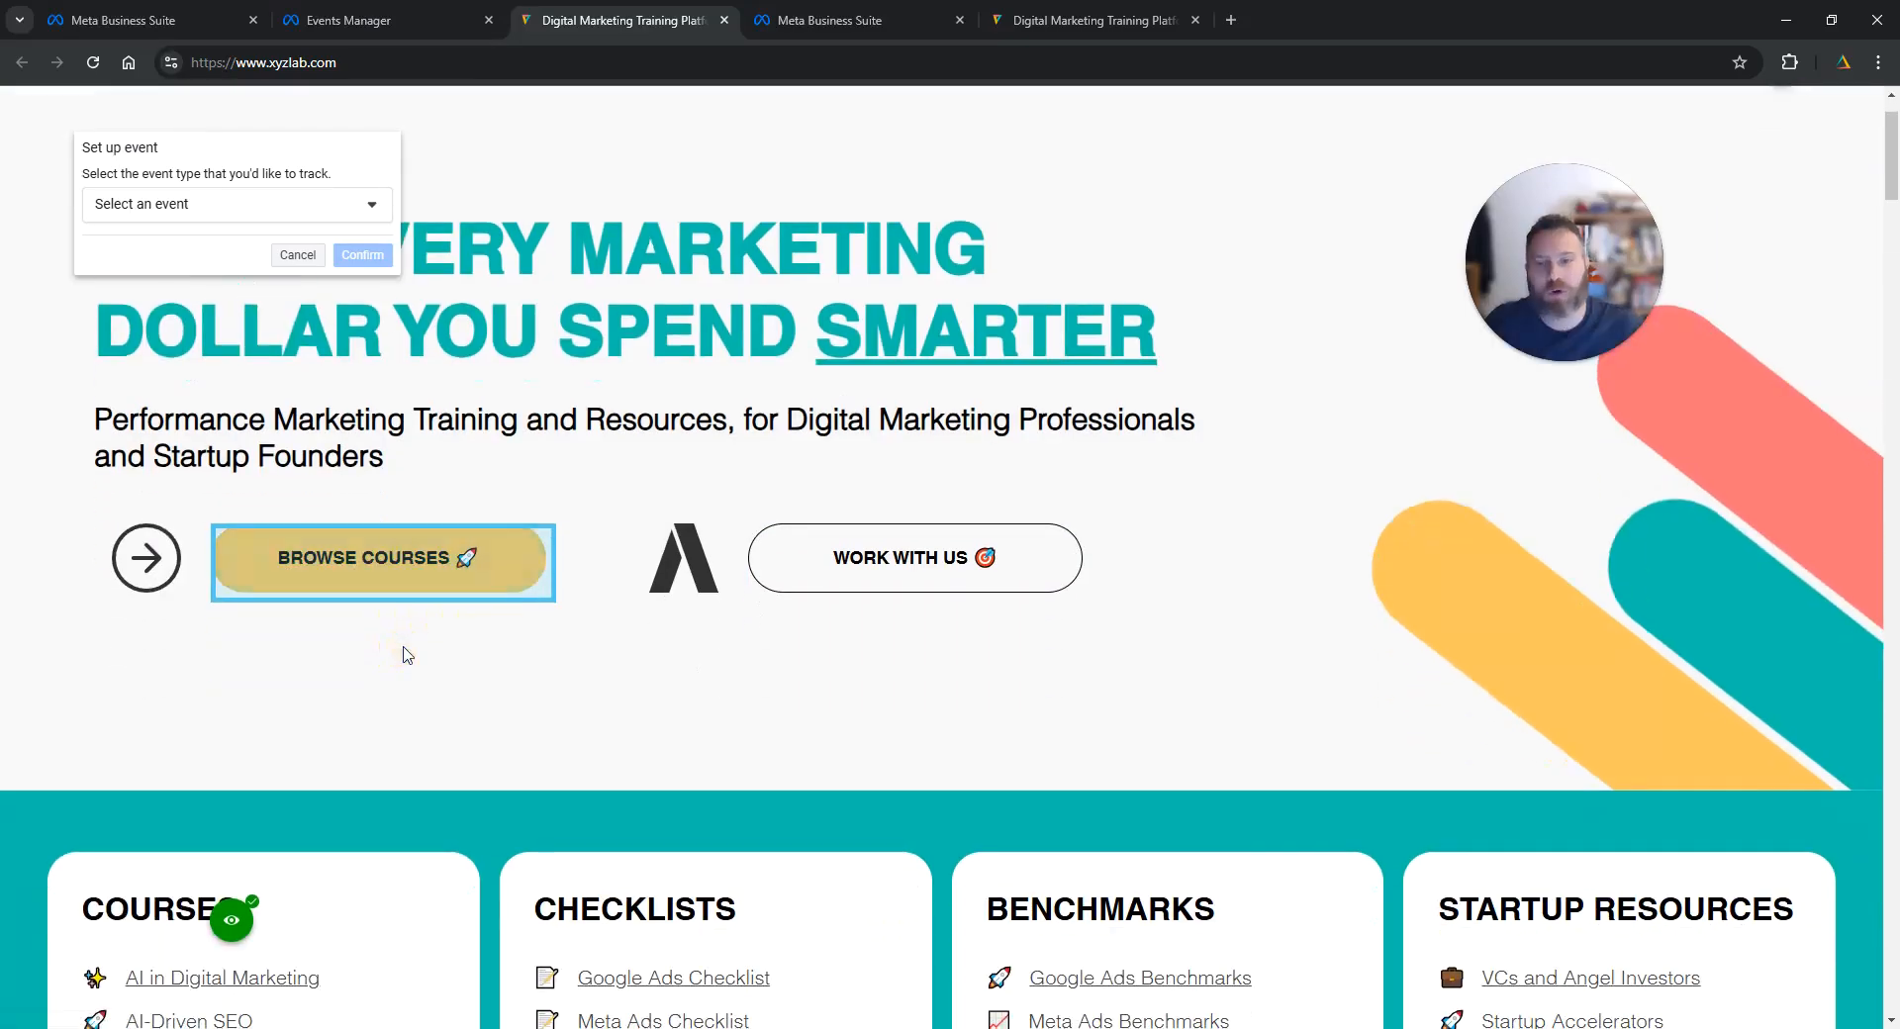
left_click(335, 212)
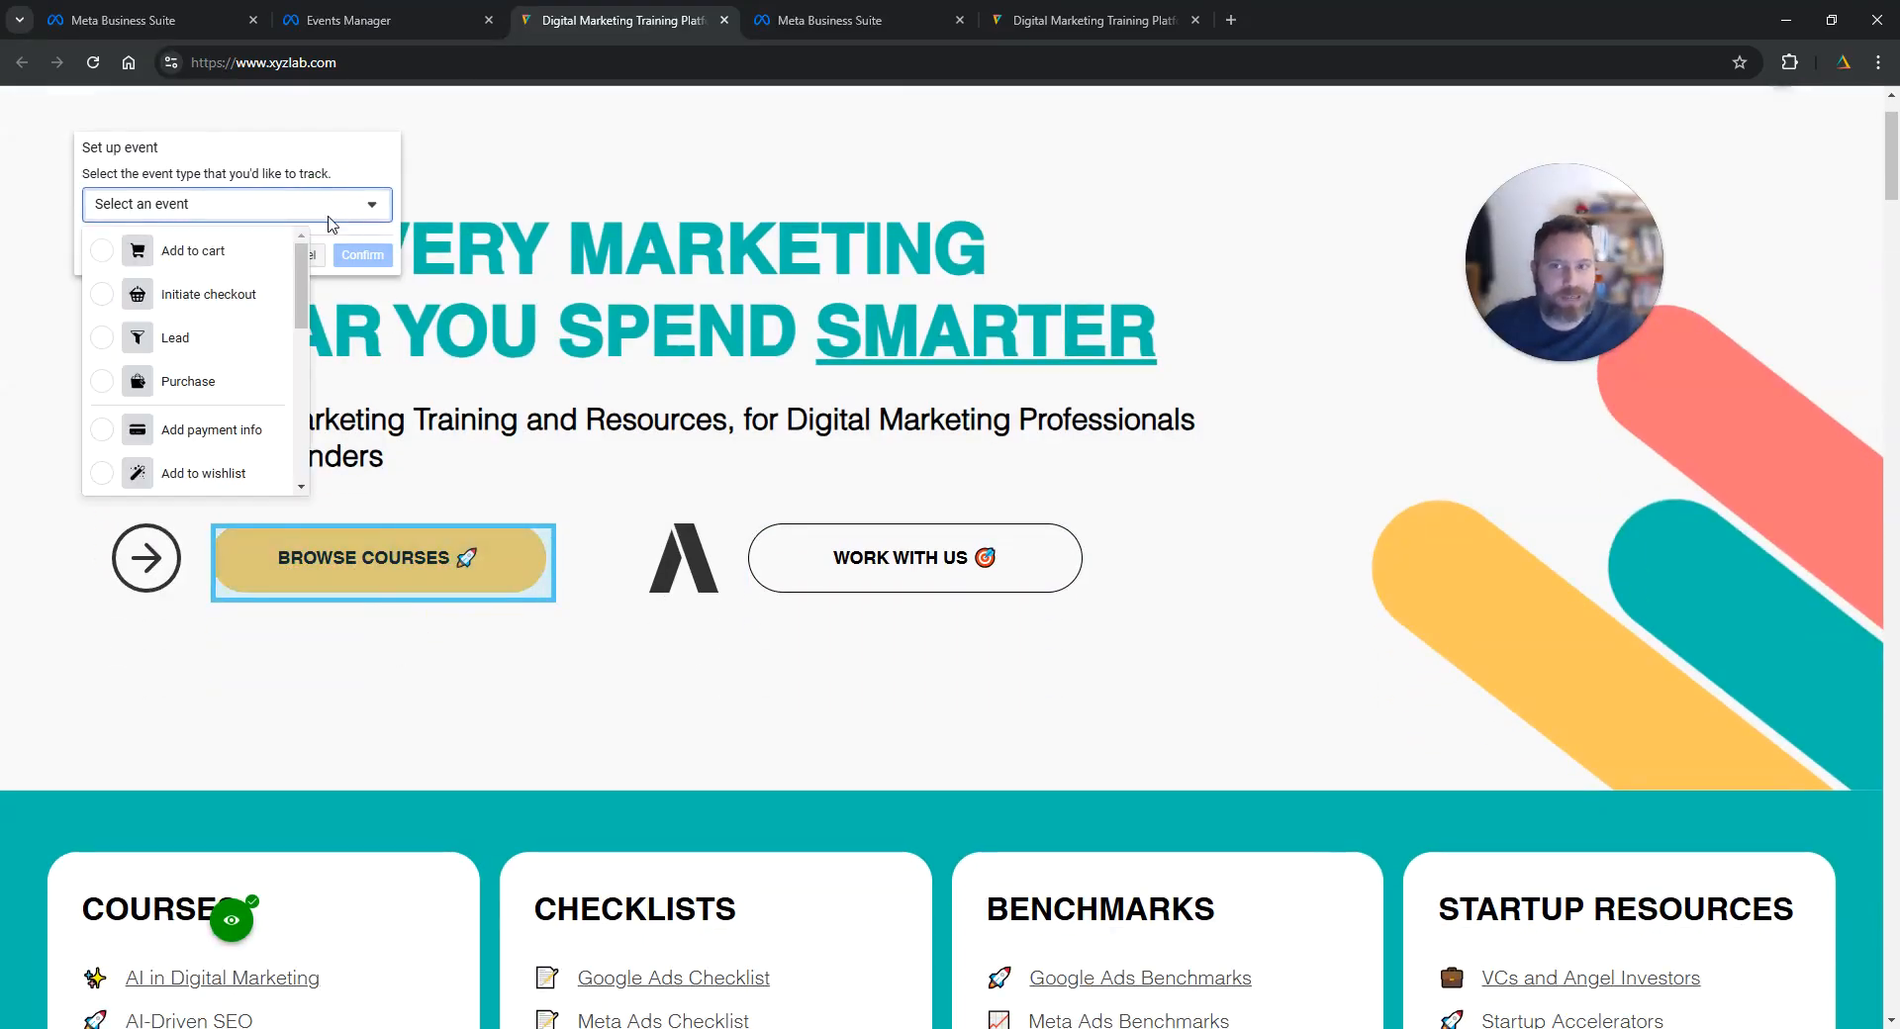
left_click(303, 279)
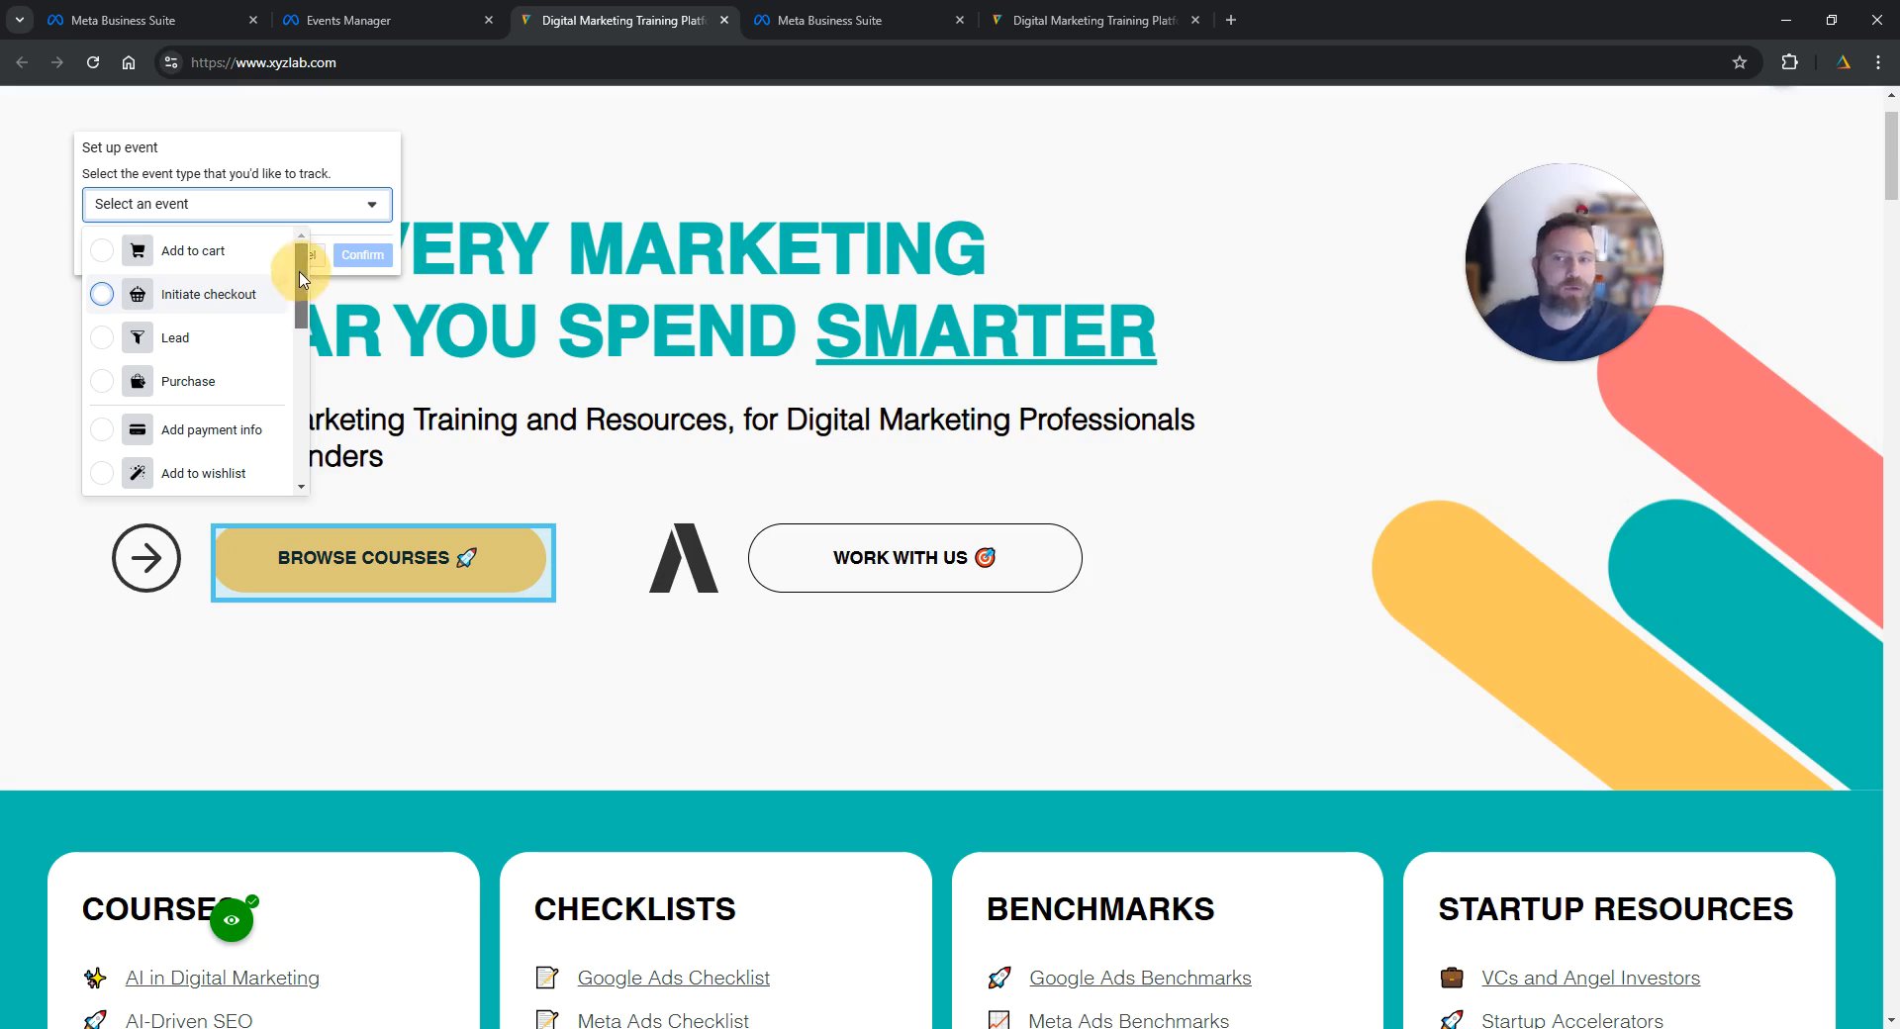
left_click_drag(303, 279, 280, 442)
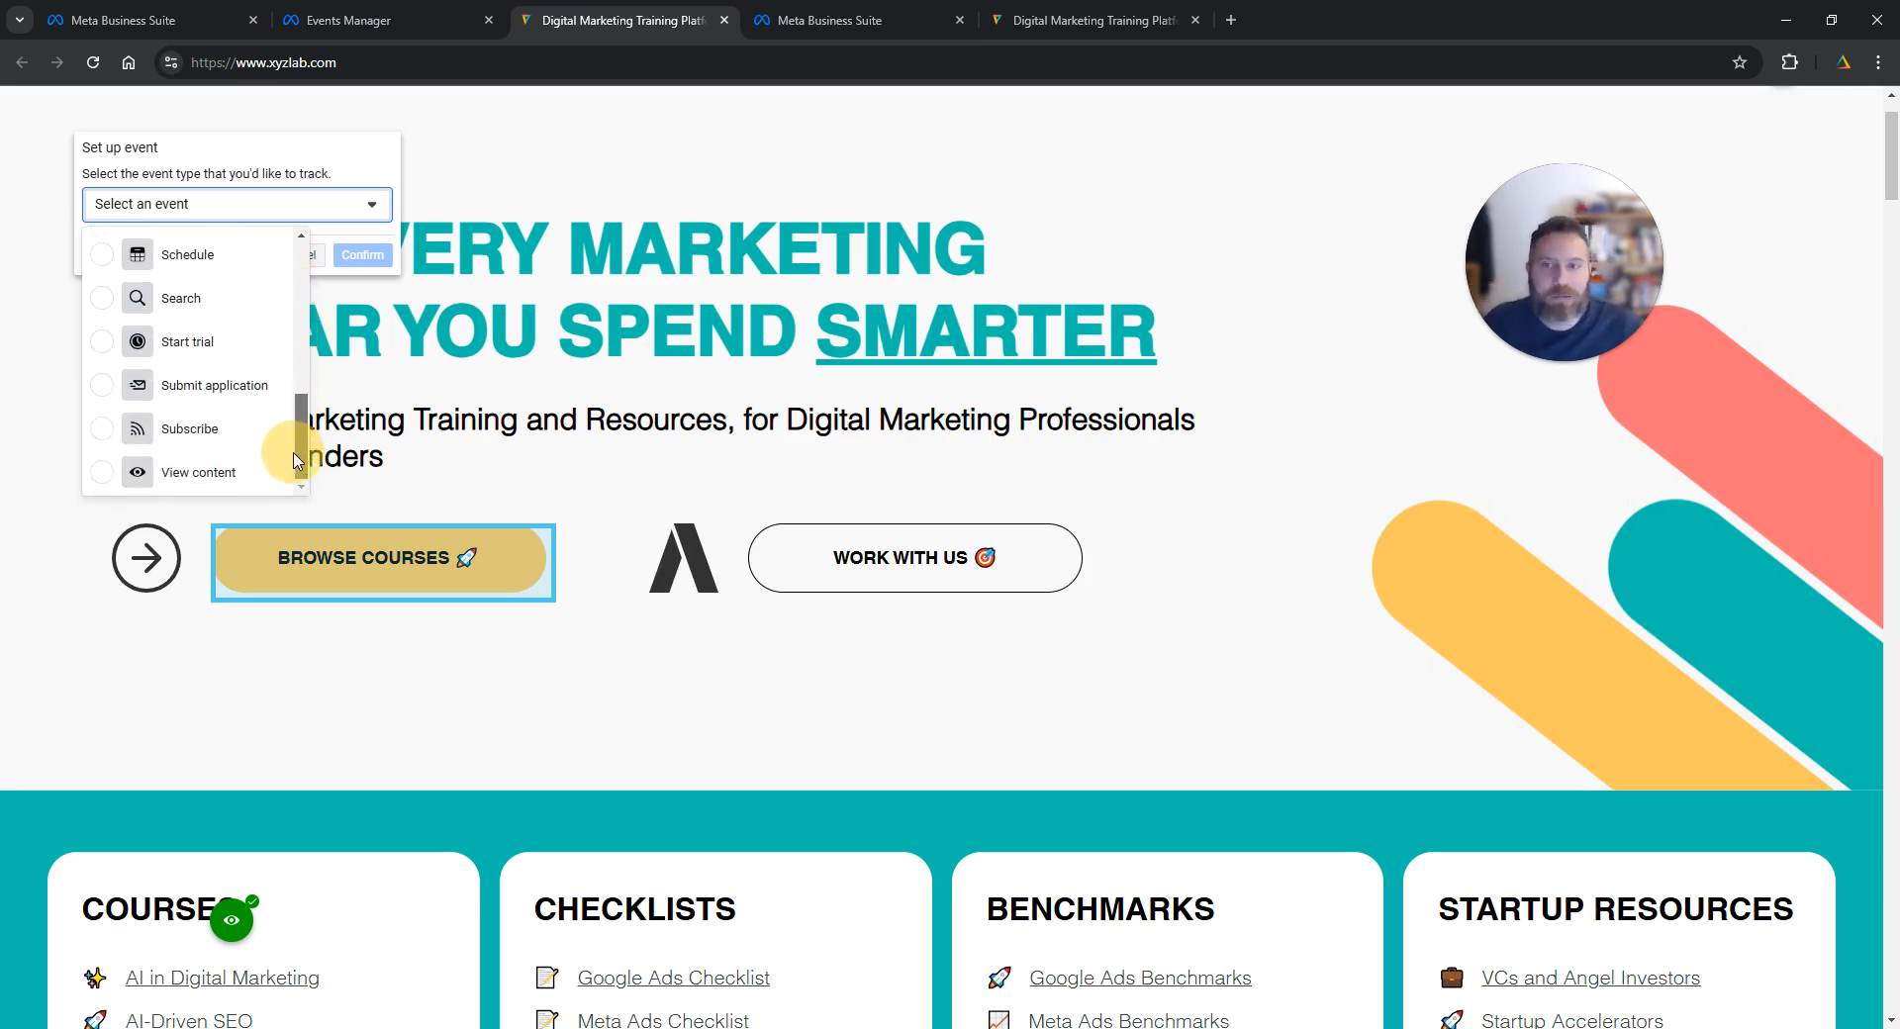
left_click(211, 483)
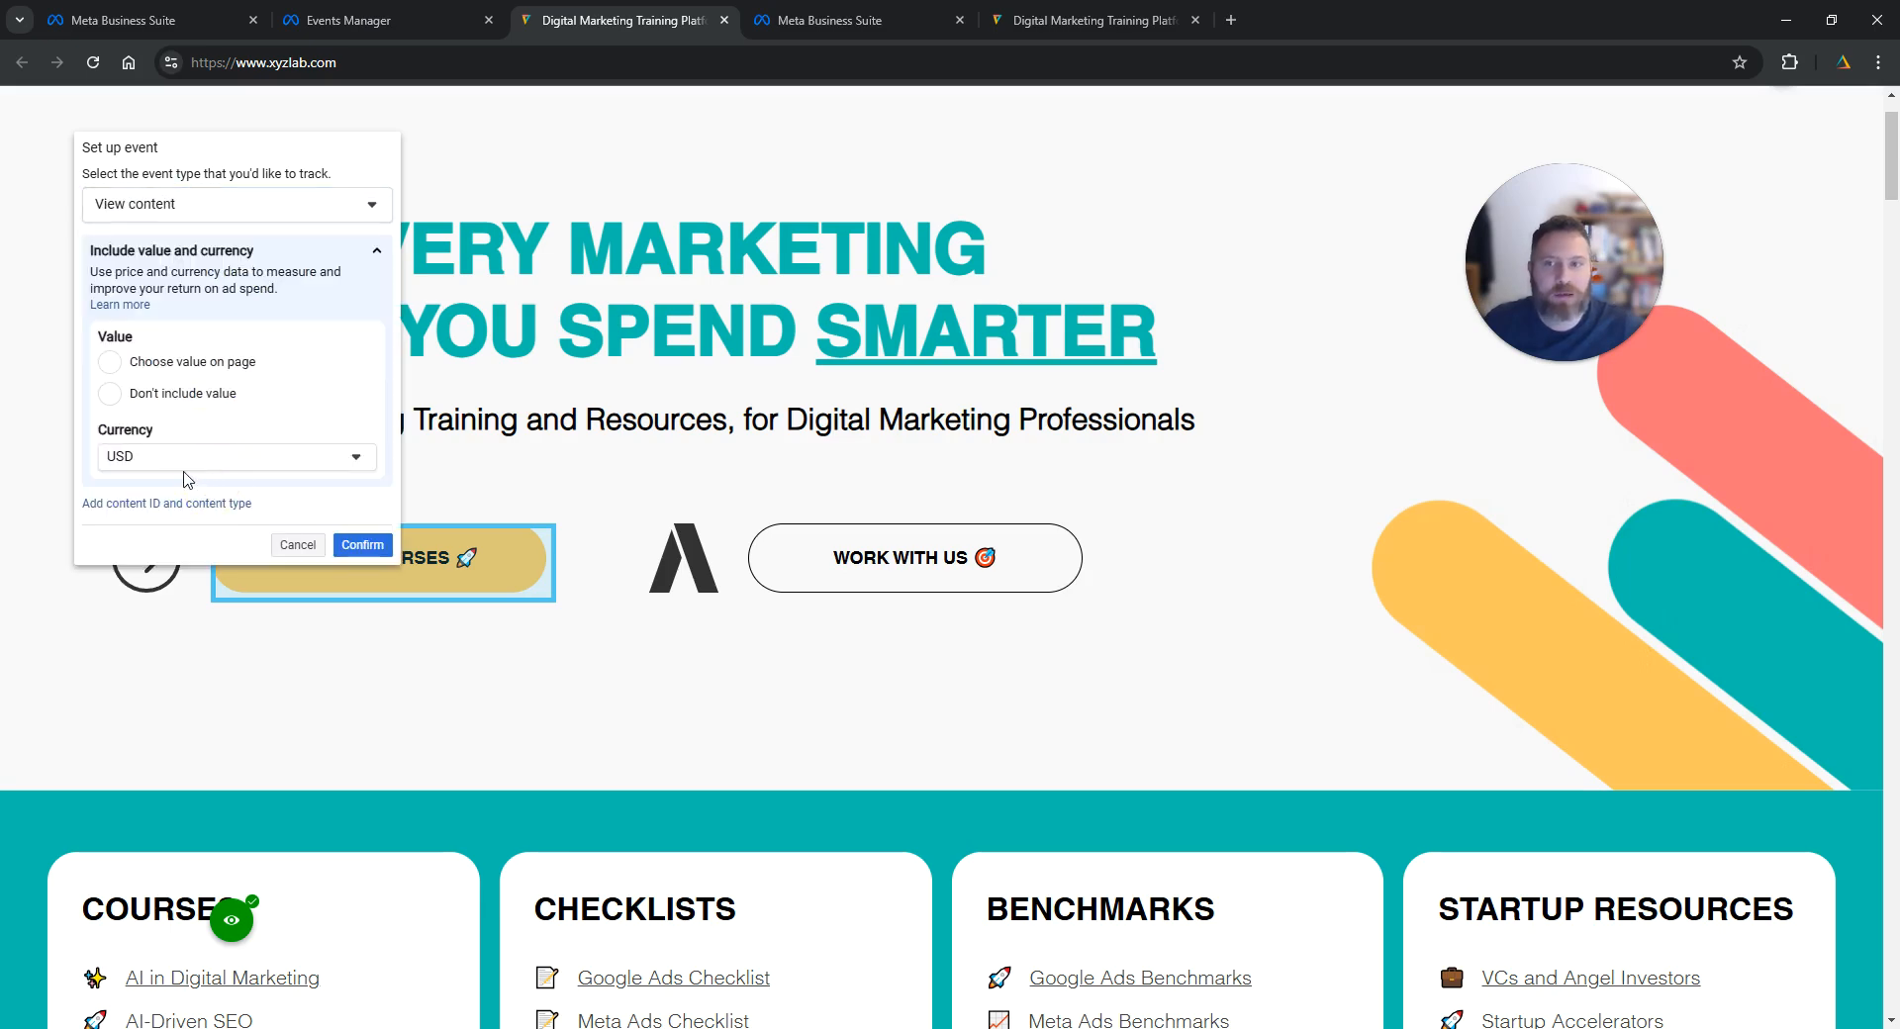
left_click(114, 400)
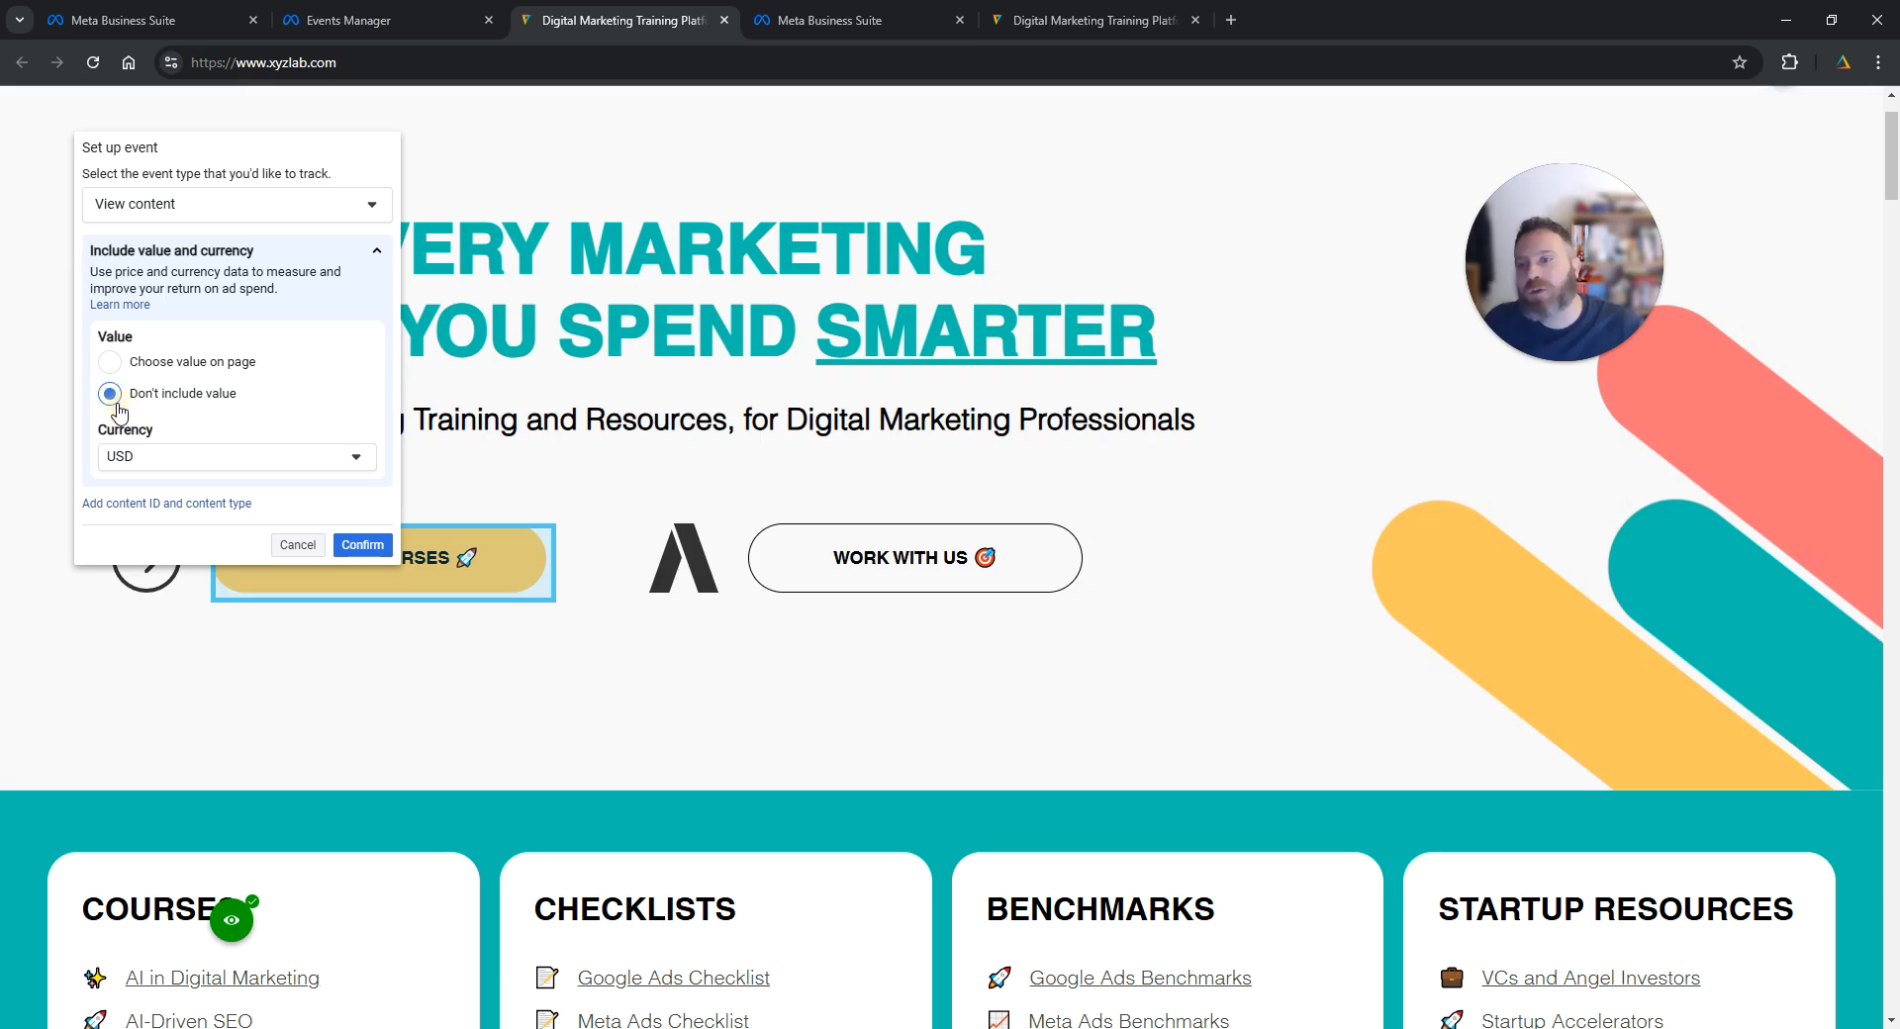
left_click(379, 555)
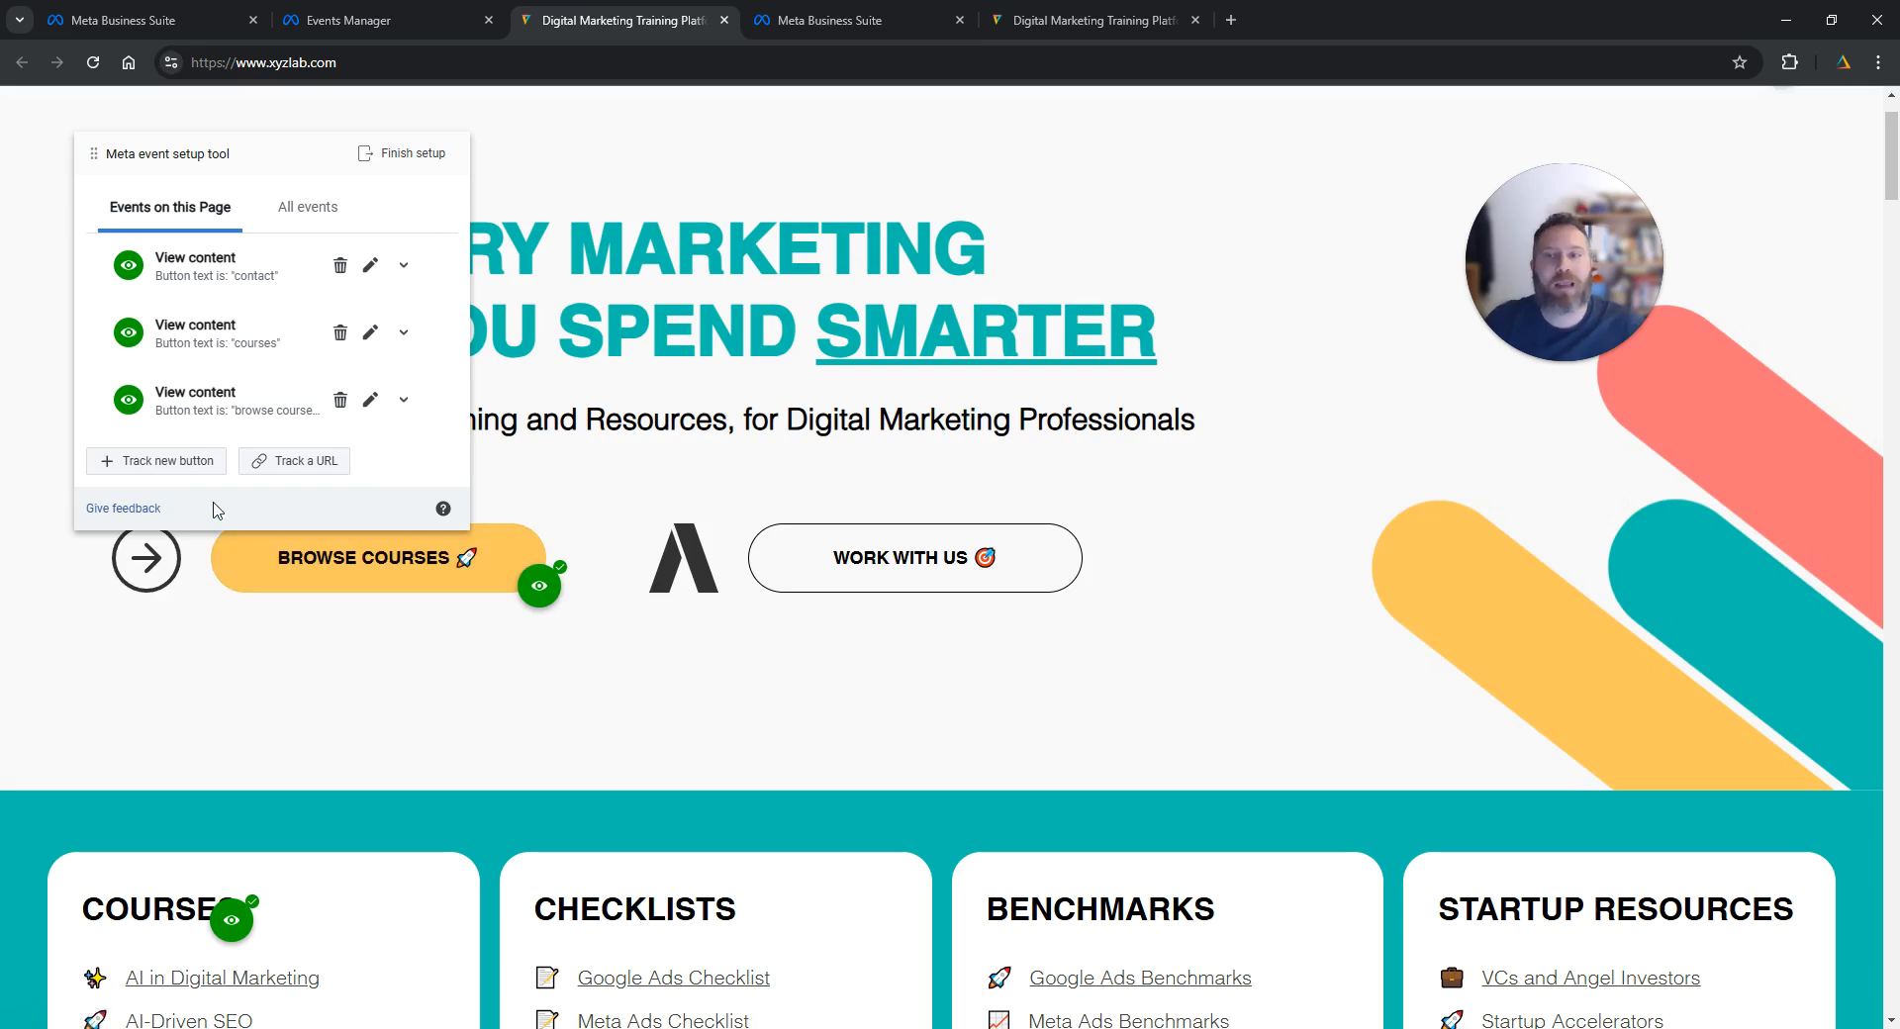
Step: Track the Work With Us button as a Subscribe event
left_click(197, 464)
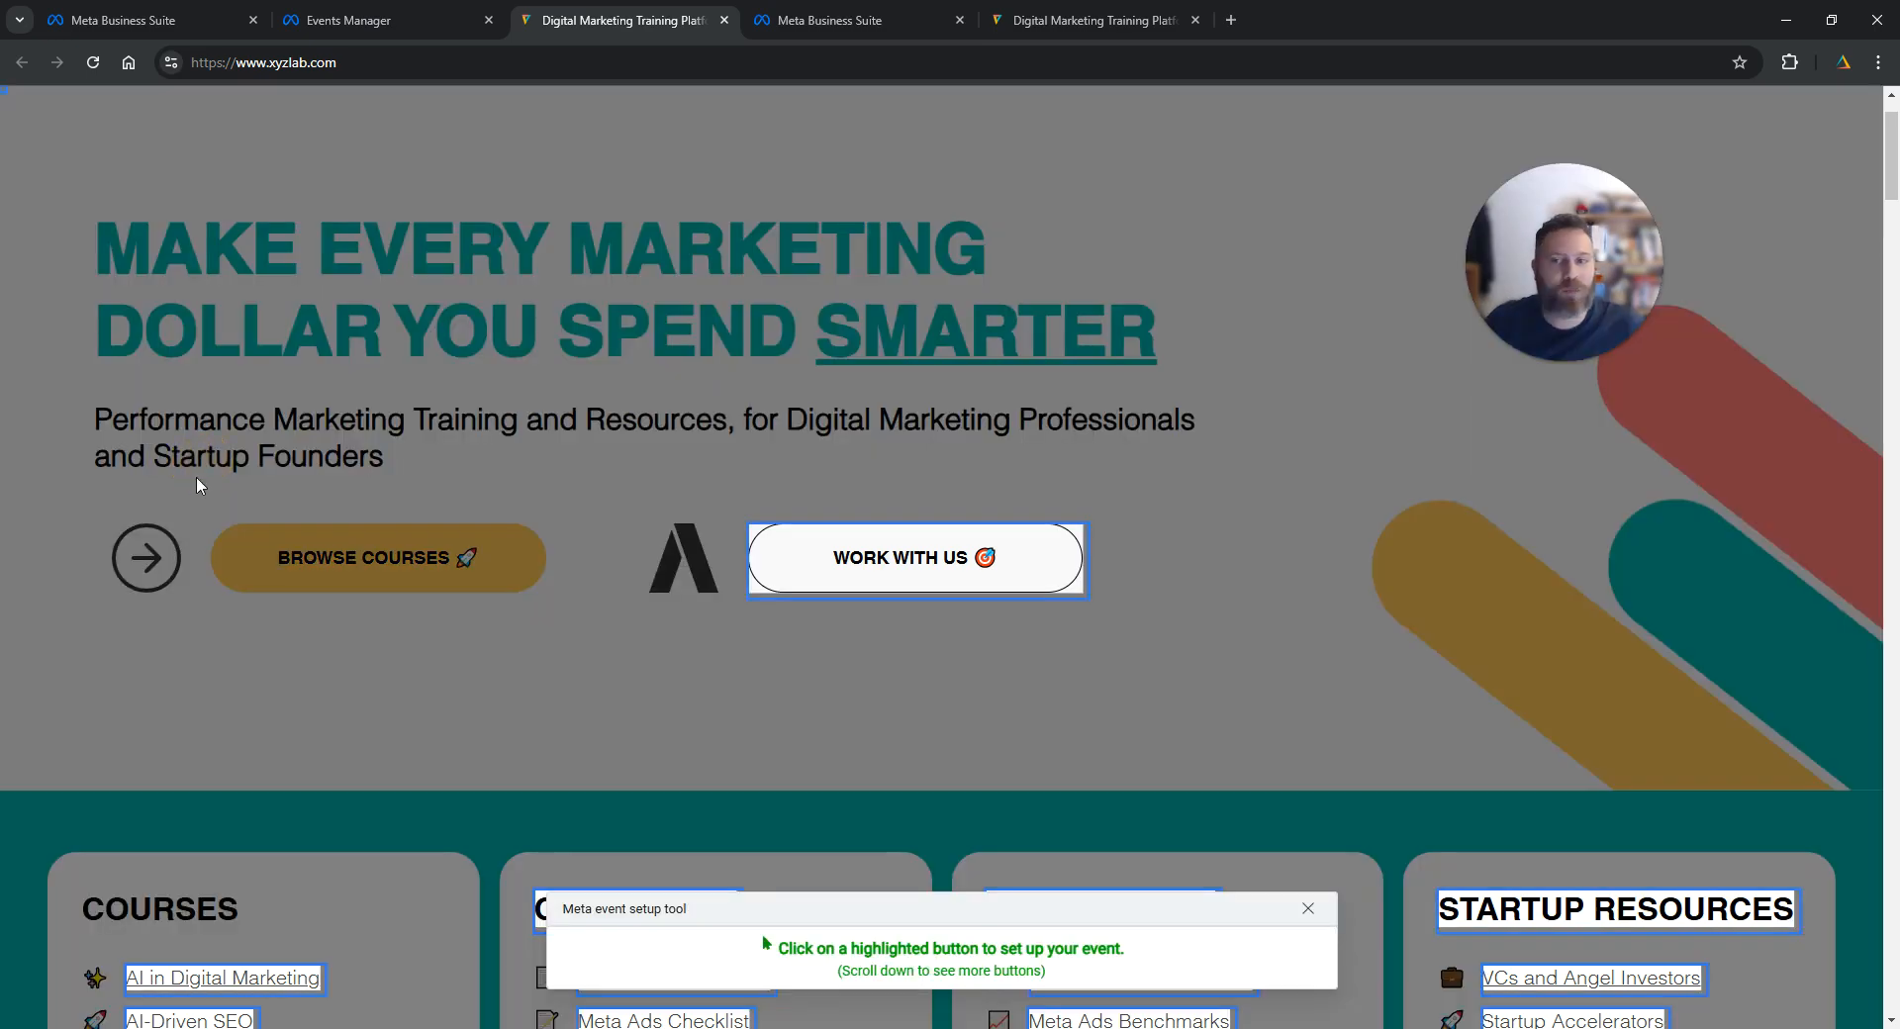
left_click(919, 594)
left_click(263, 215)
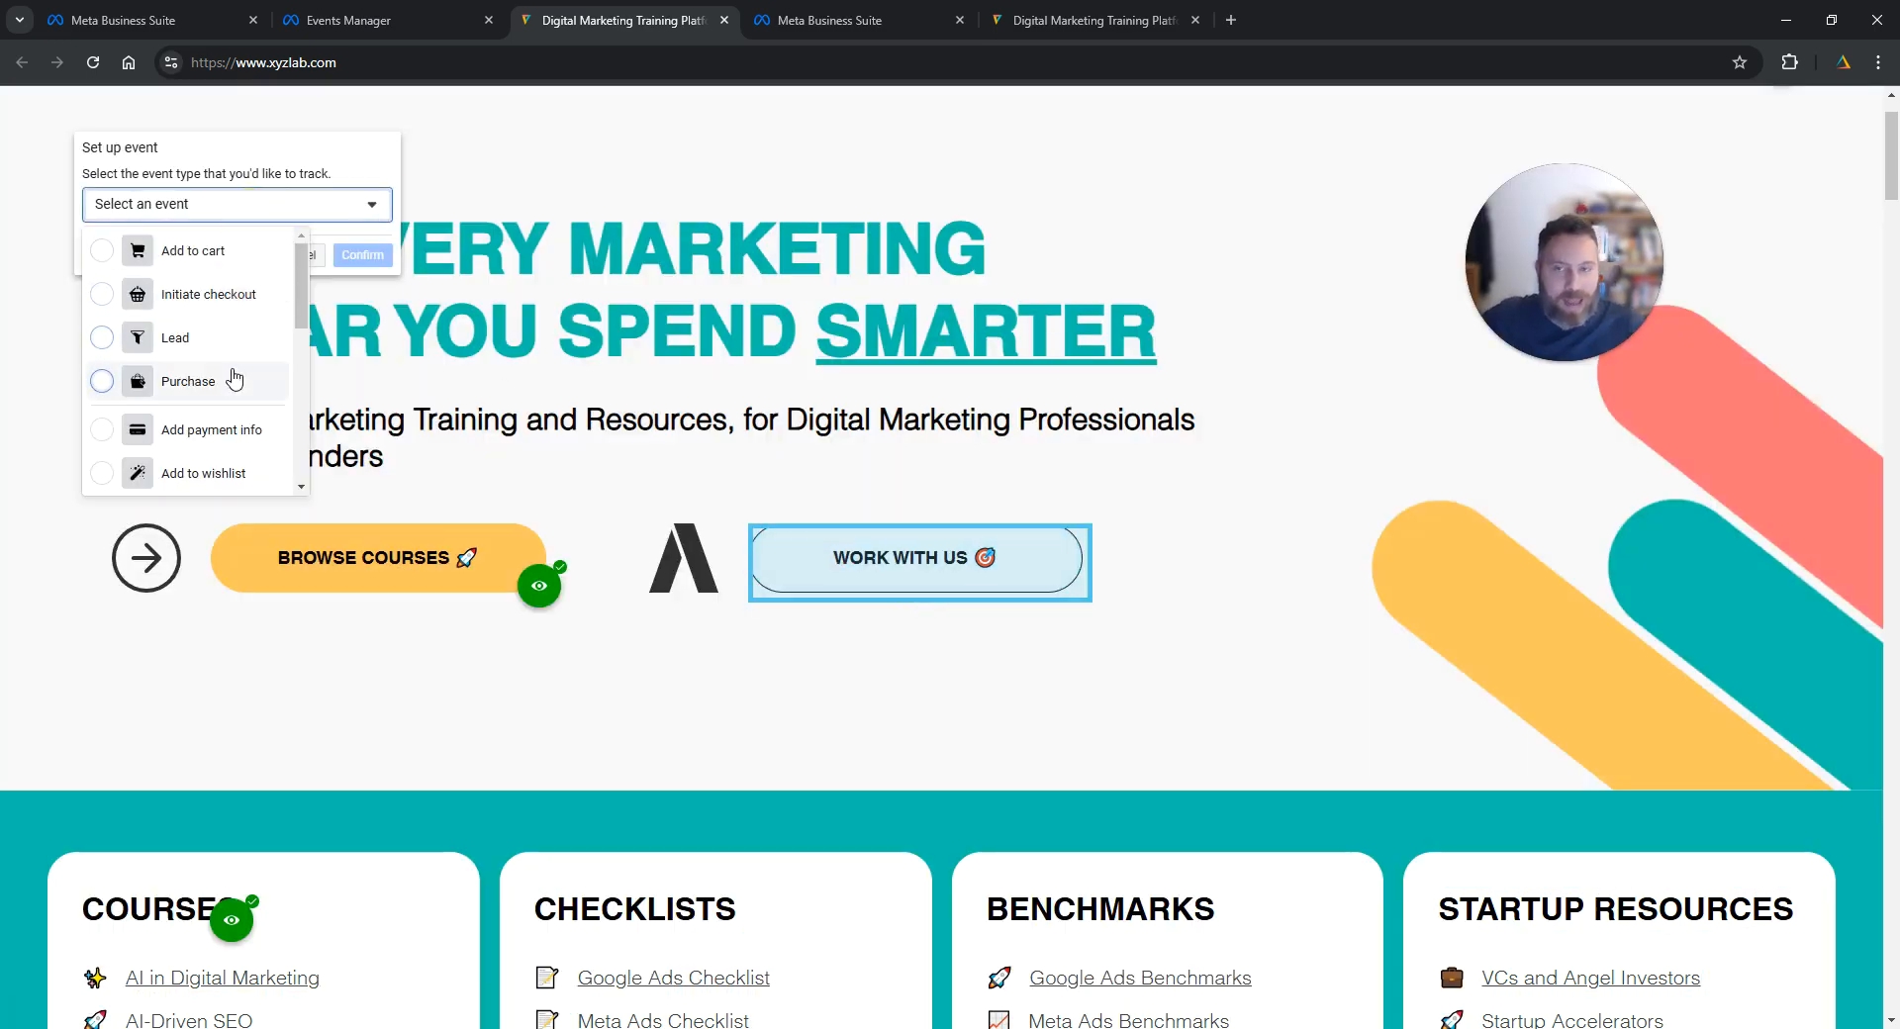
scroll(237, 382, "down", 3)
scroll(235, 384, "down", 4)
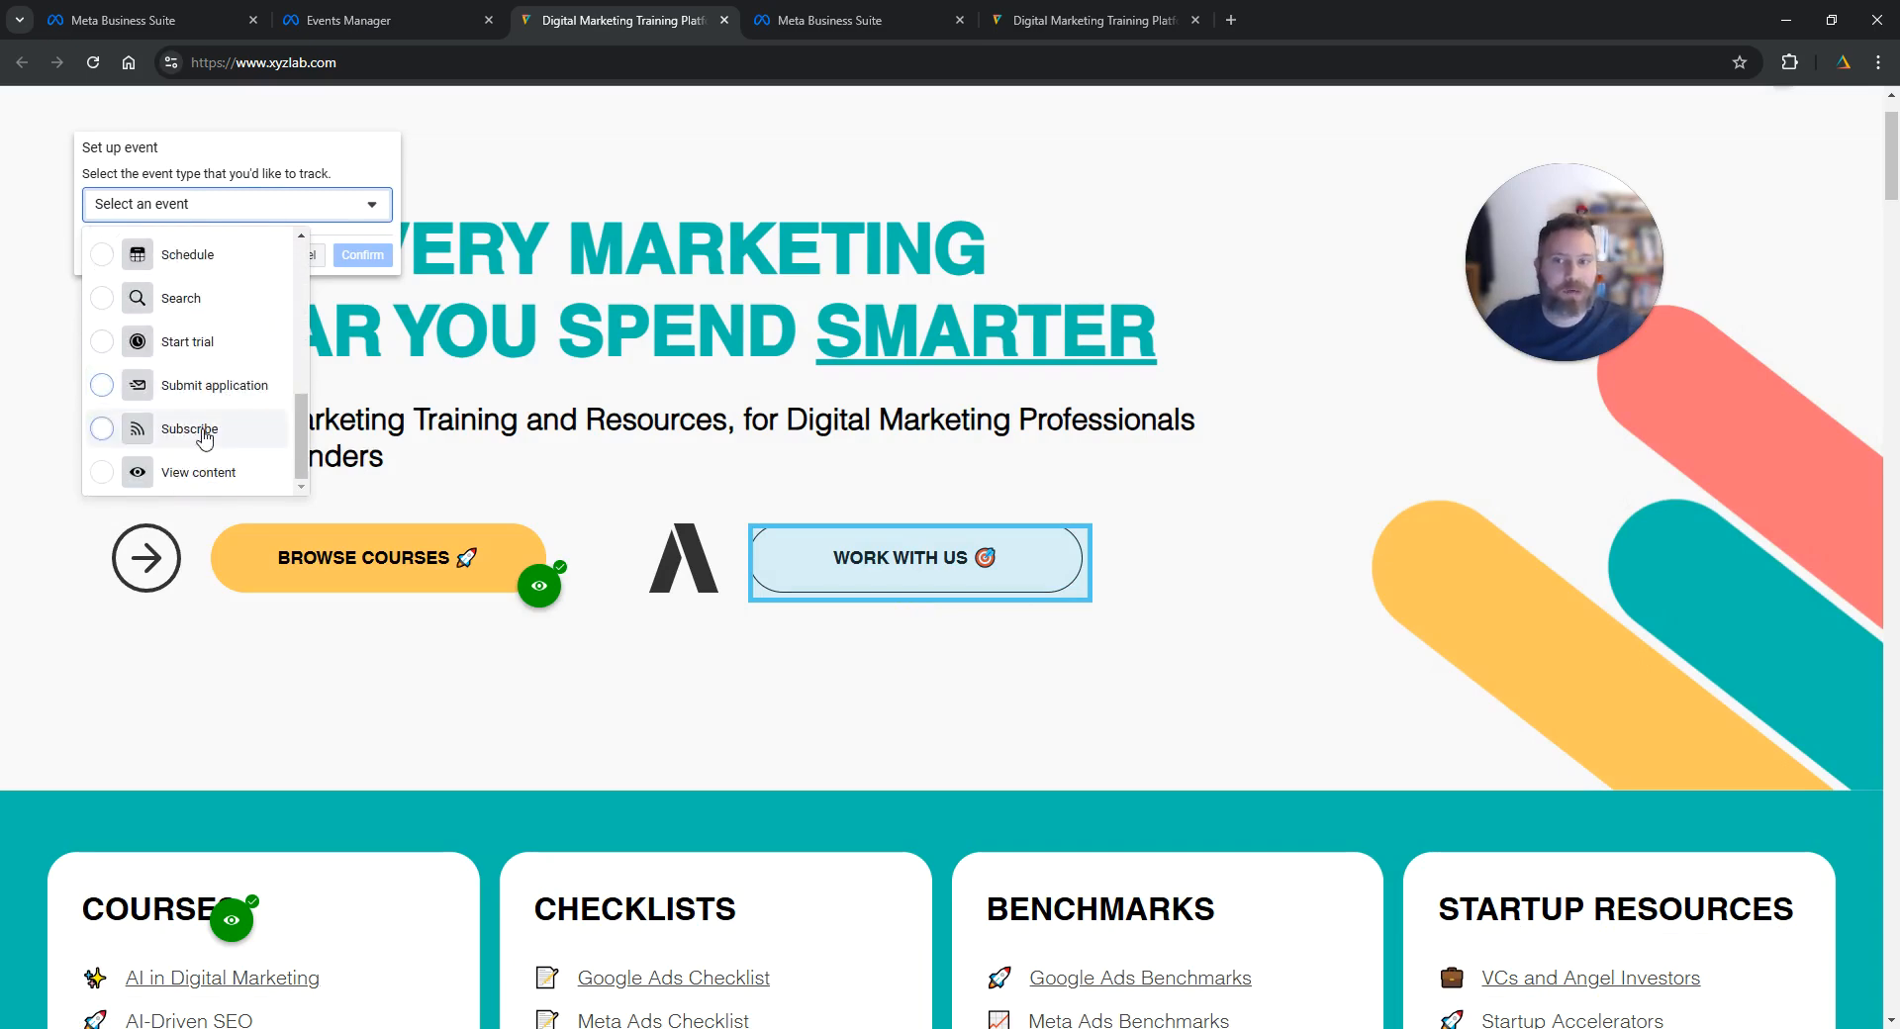
left_click(203, 426)
left_click(366, 255)
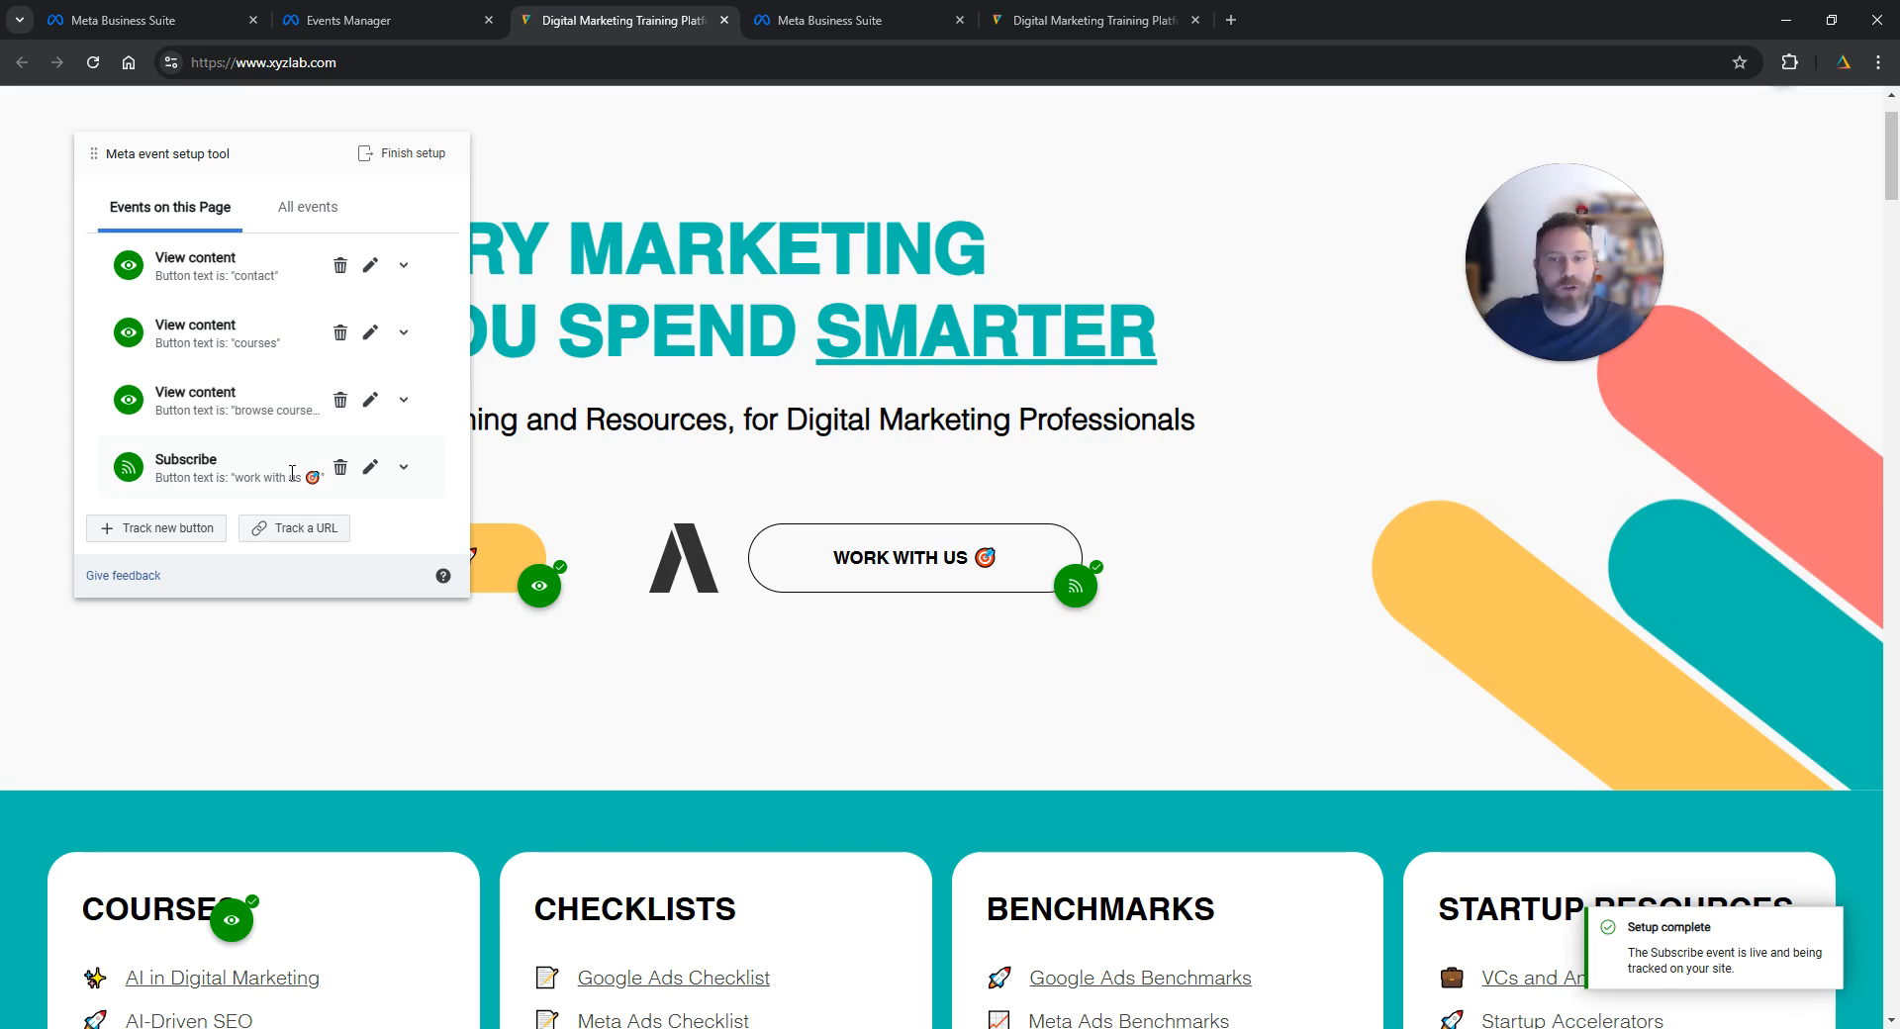
Step: Finish the event setup, keeping the added View content and Subscribe events
left_click(413, 155)
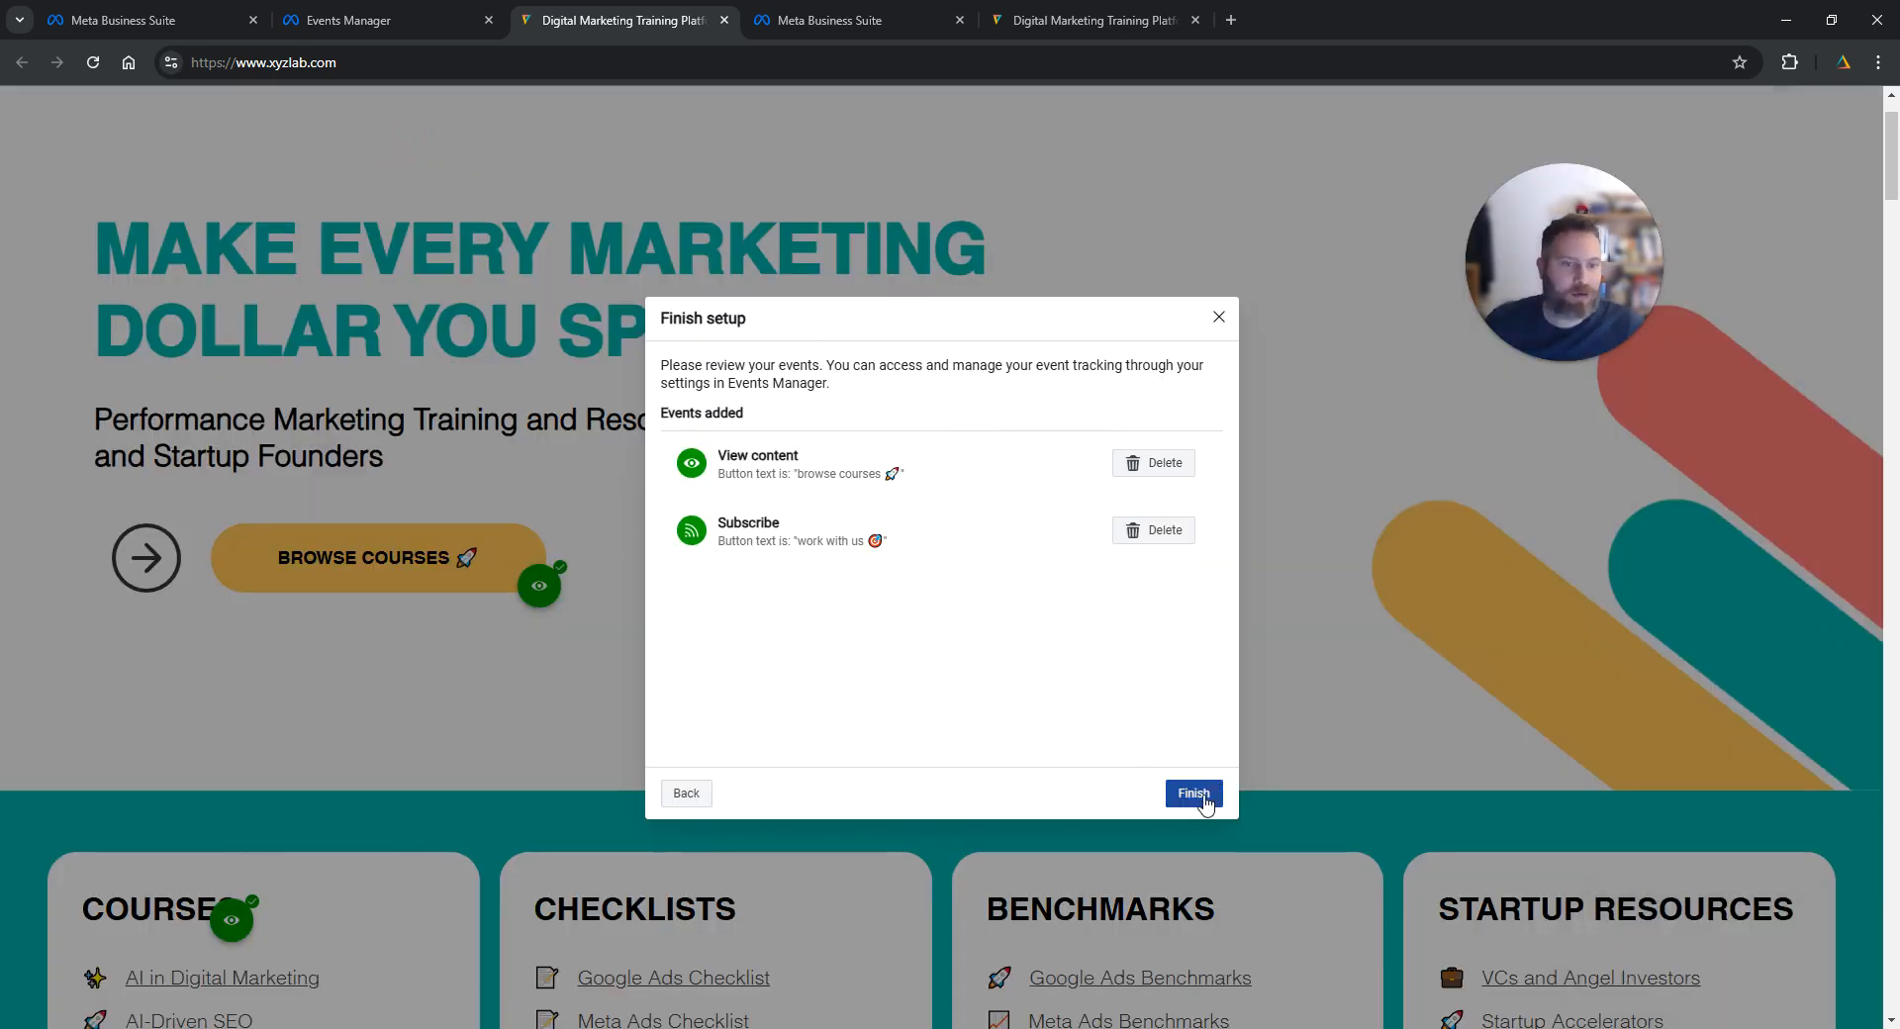
left_click(1203, 791)
left_click(1129, 639)
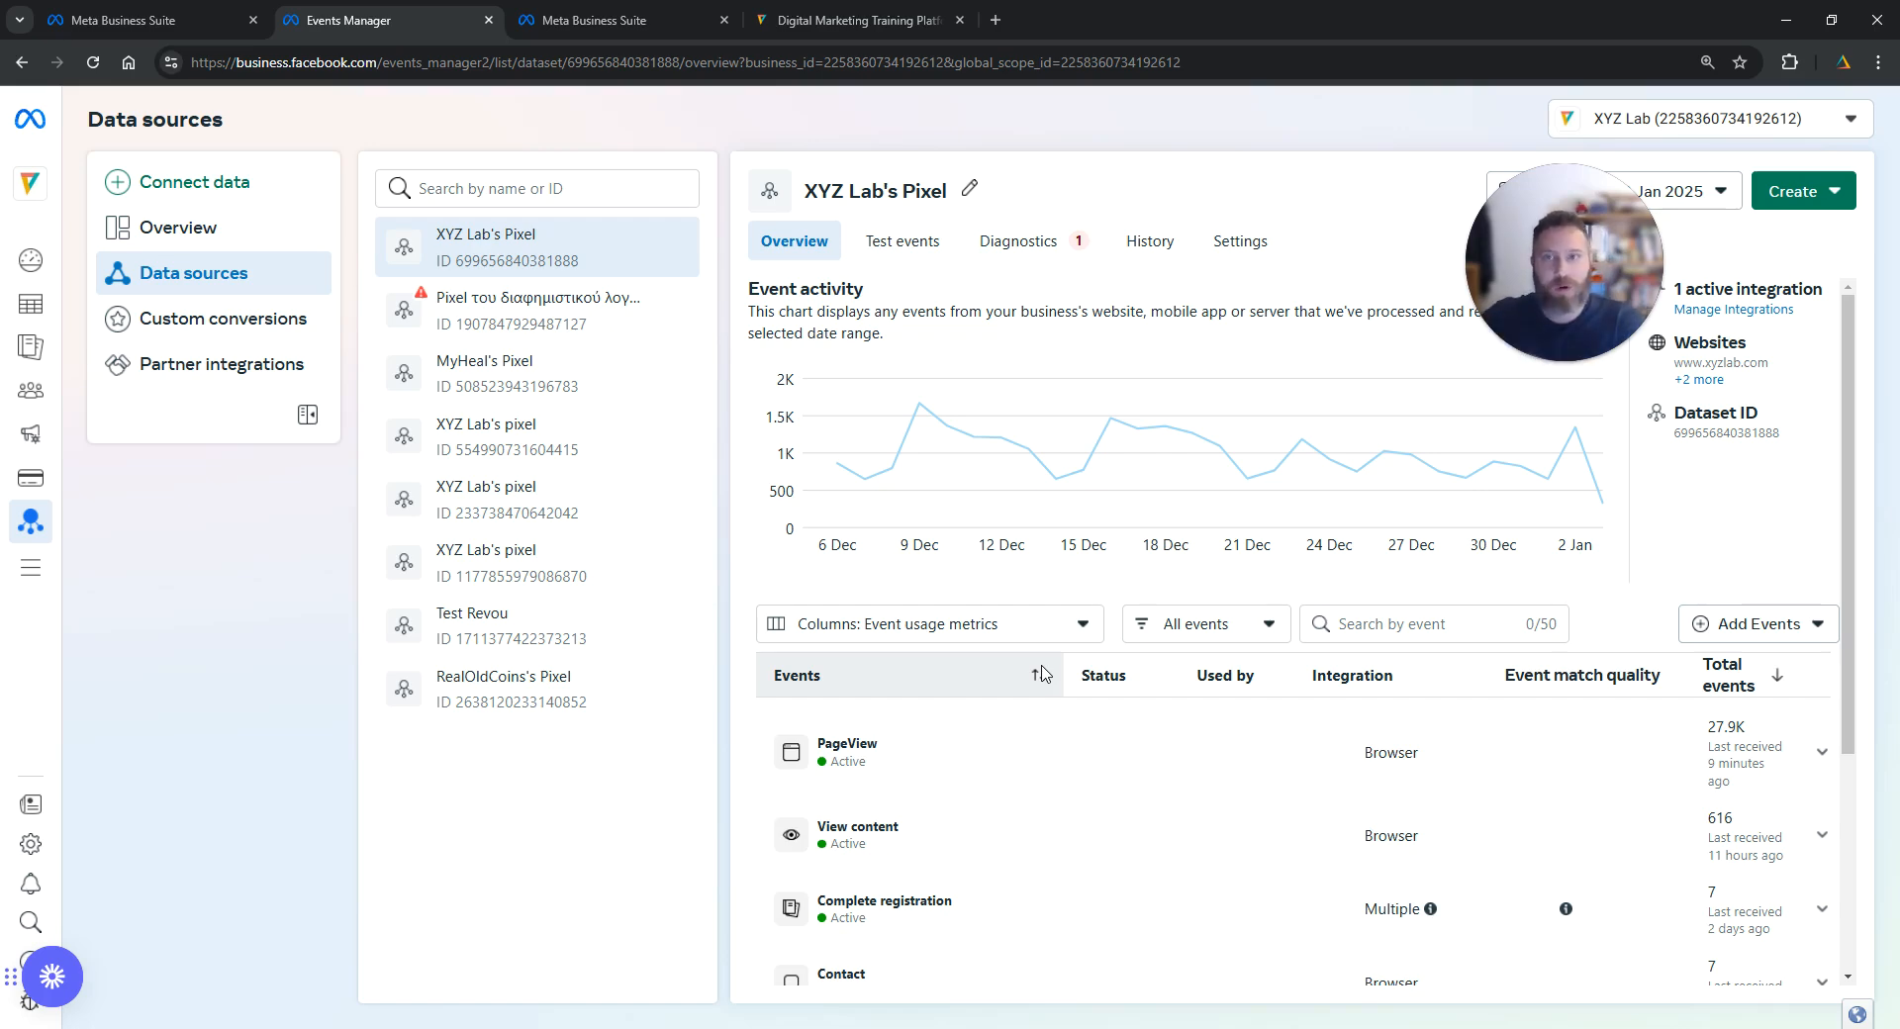
Step: Start a new custom conversion and name it "Thank page - form submission"
left_click(272, 336)
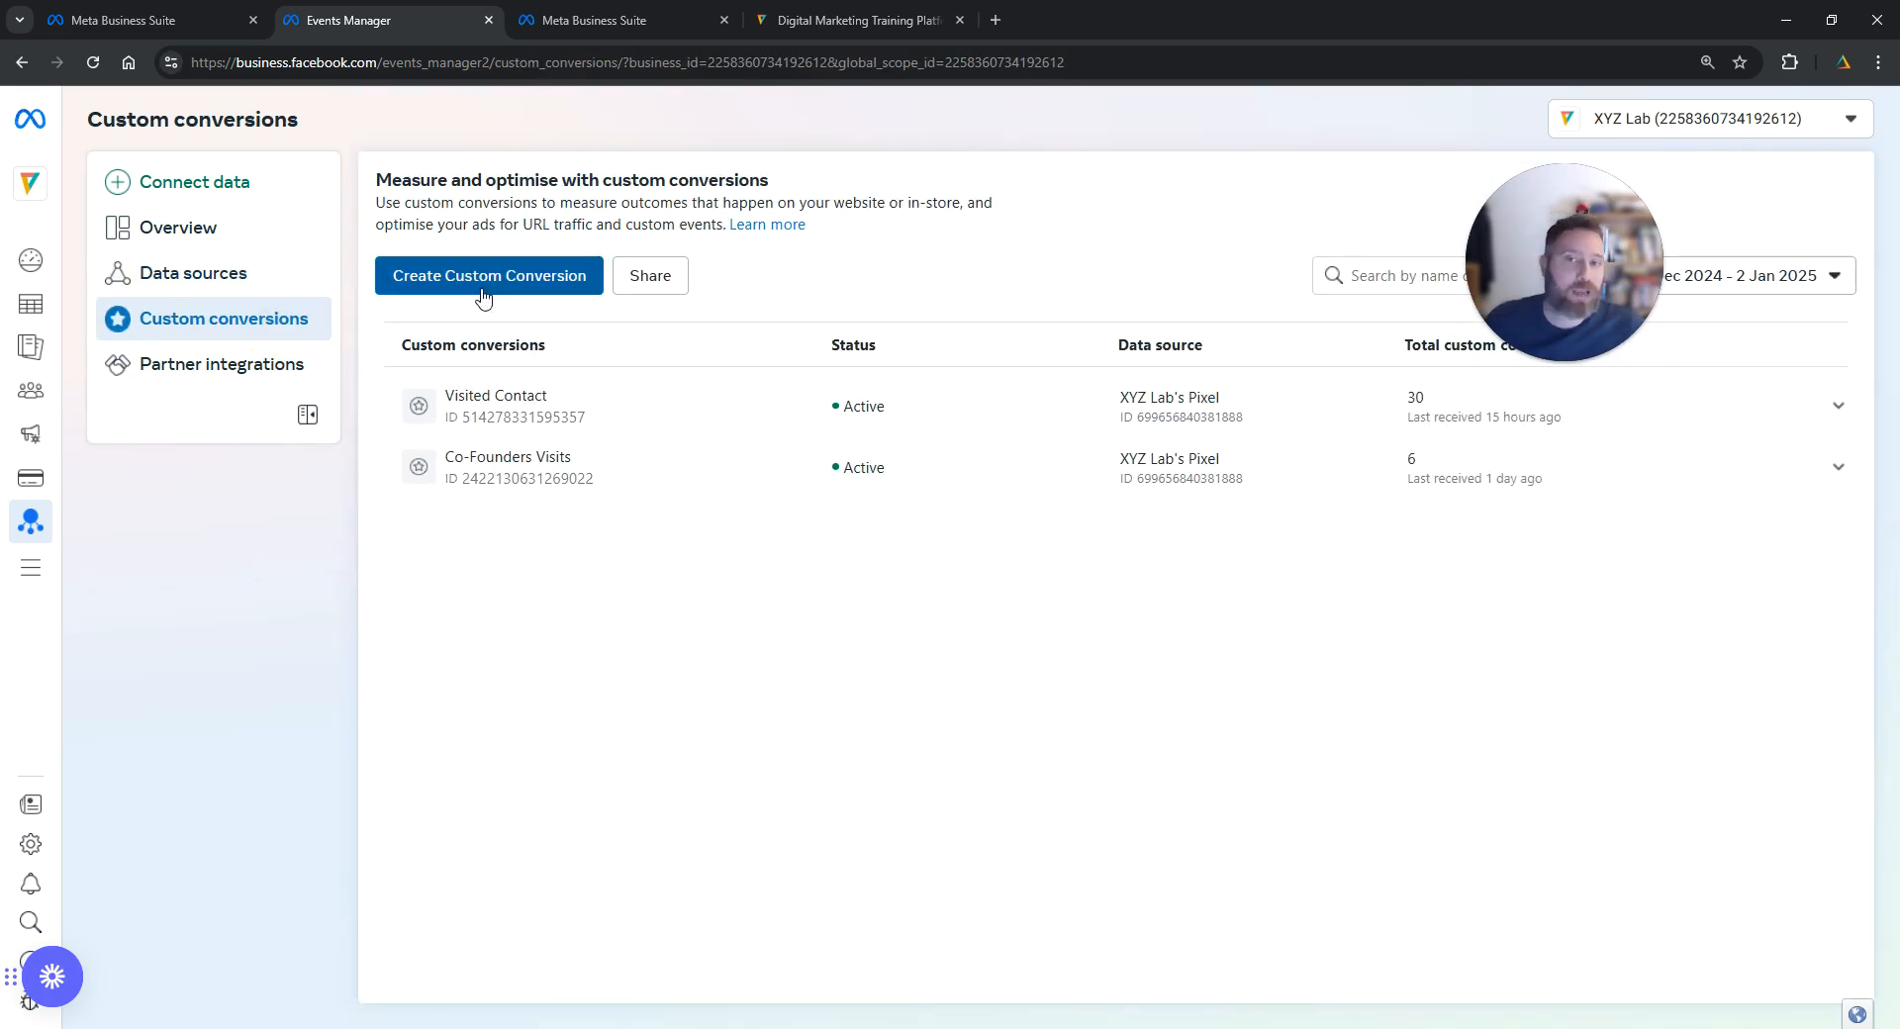
left_click(483, 293)
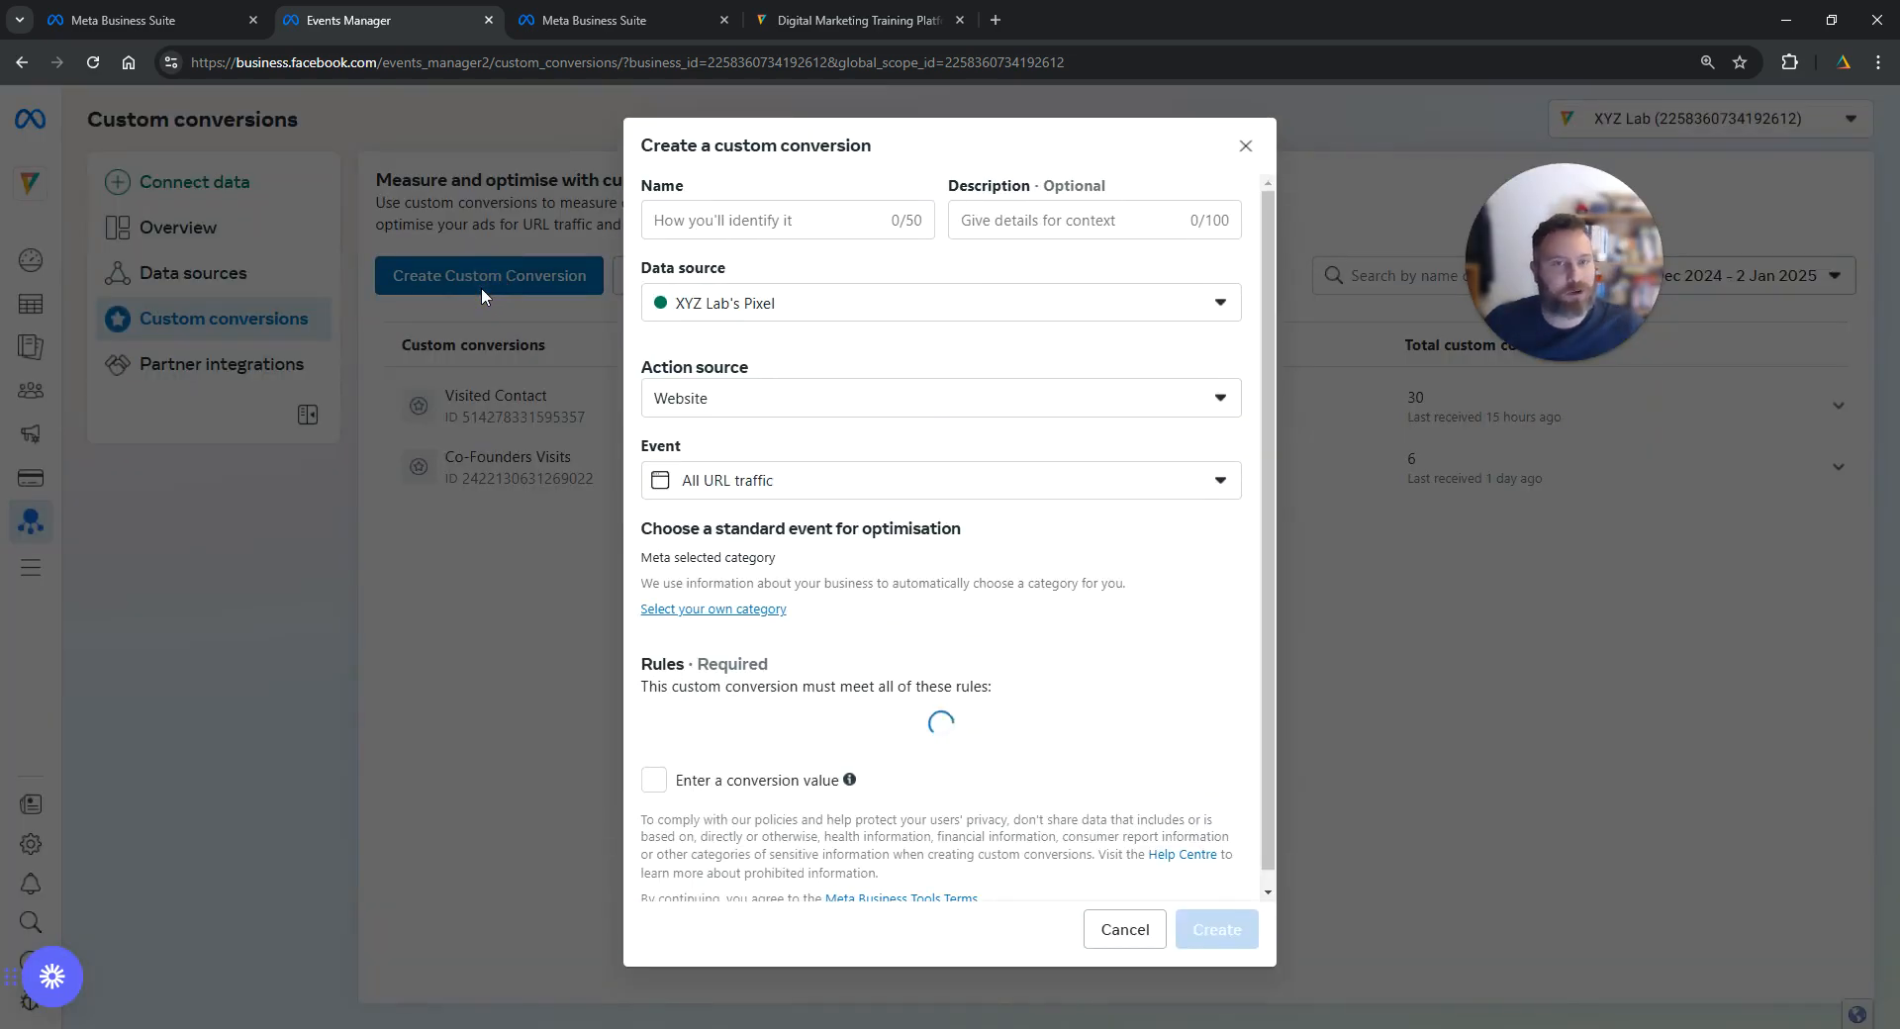
left_click(709, 221)
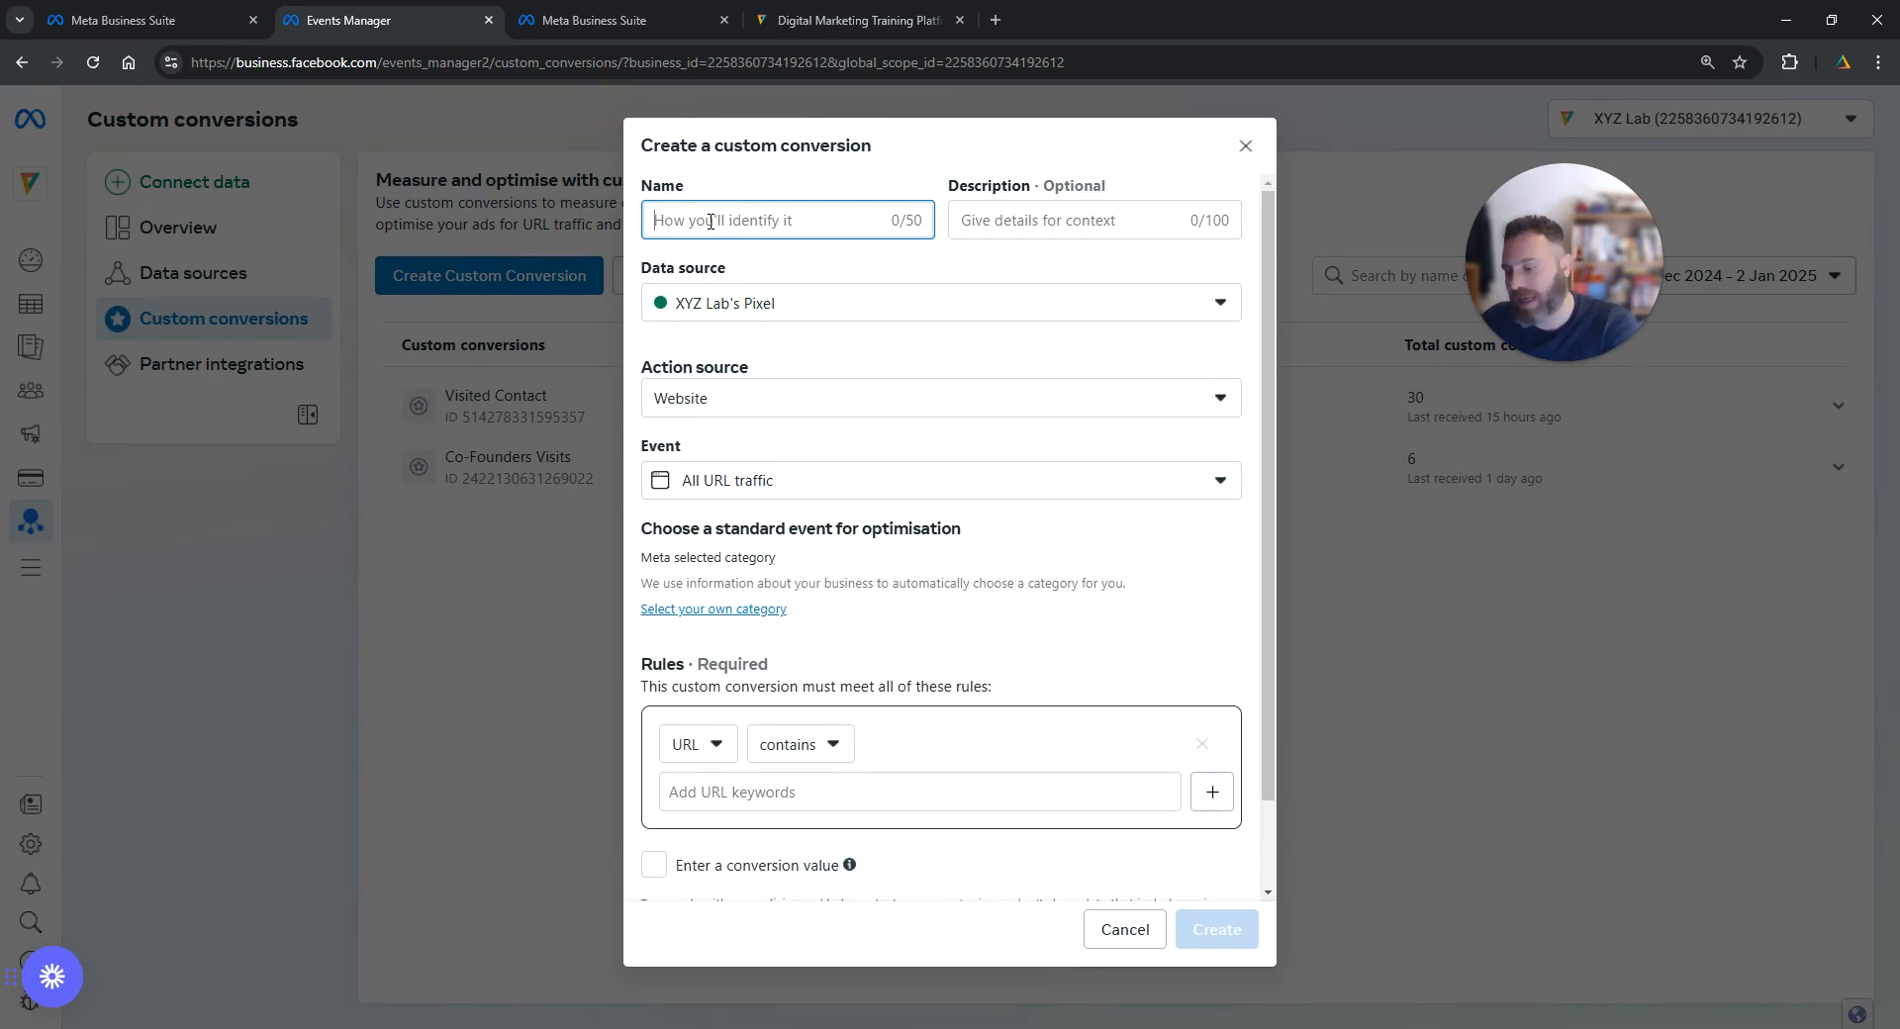
type("Thank ")
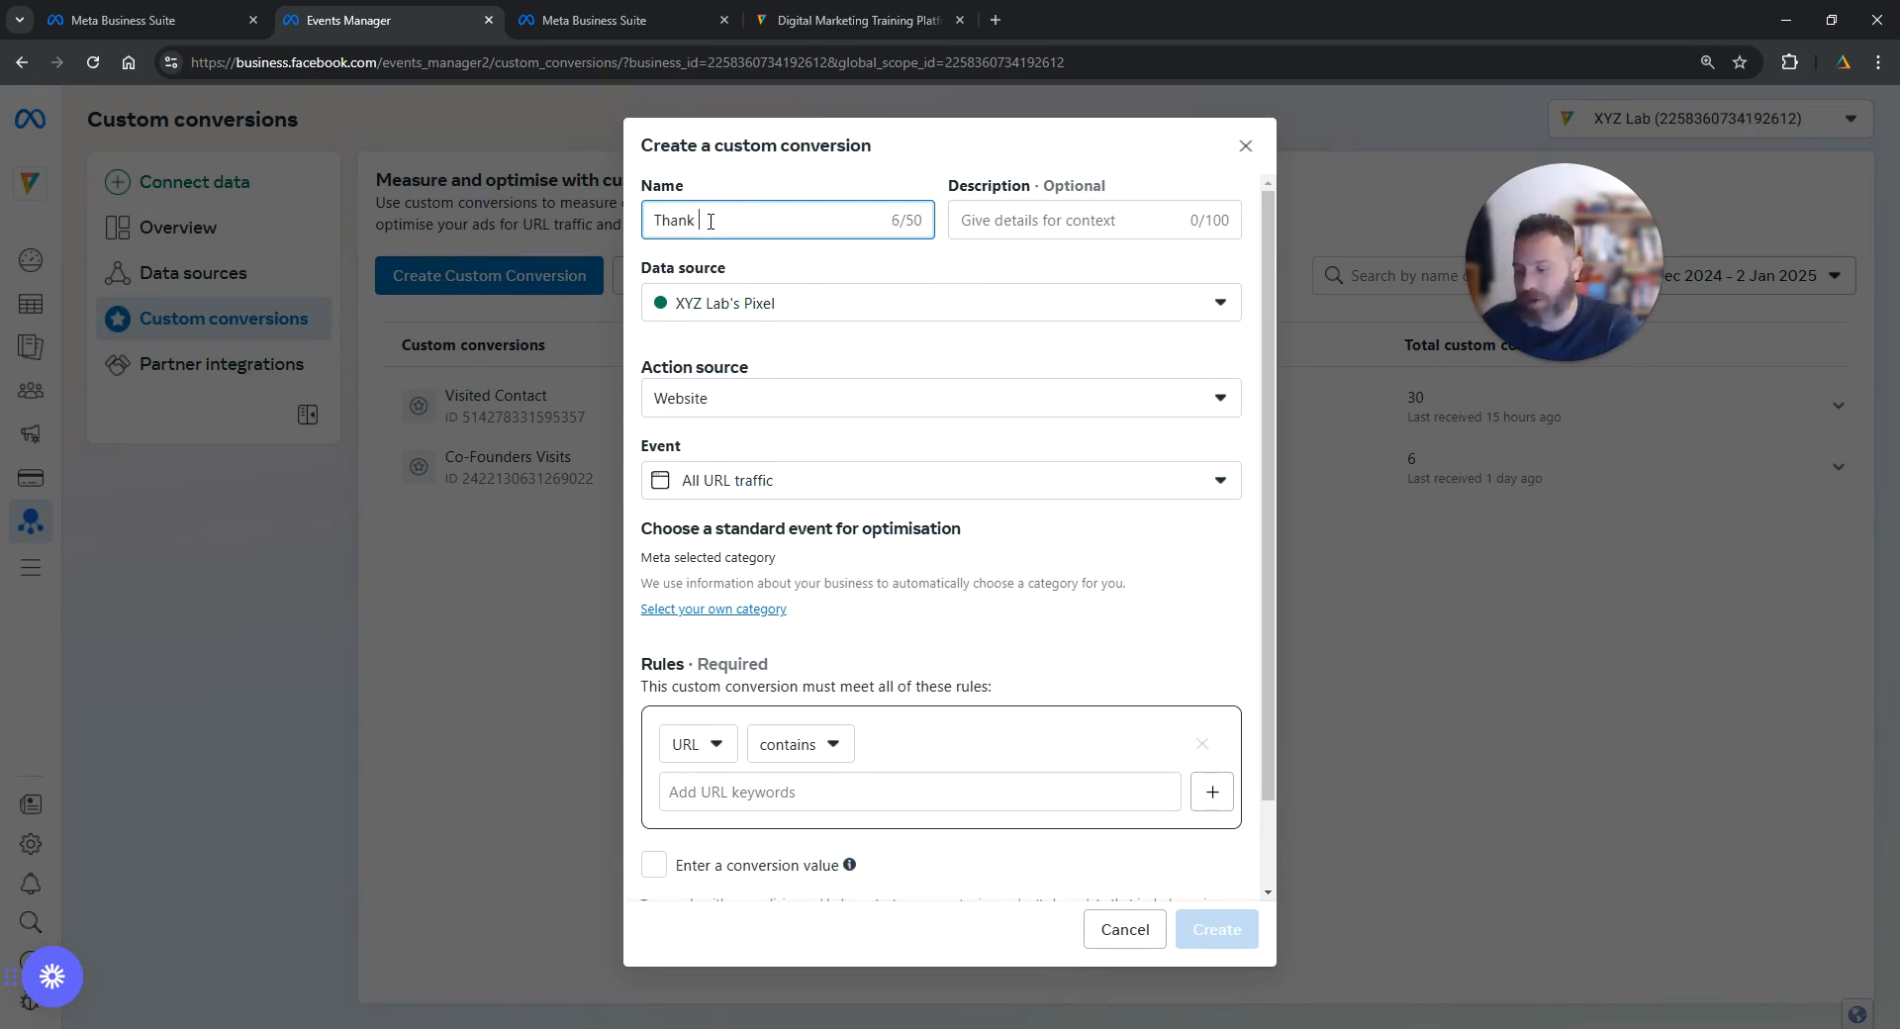
type("page - for")
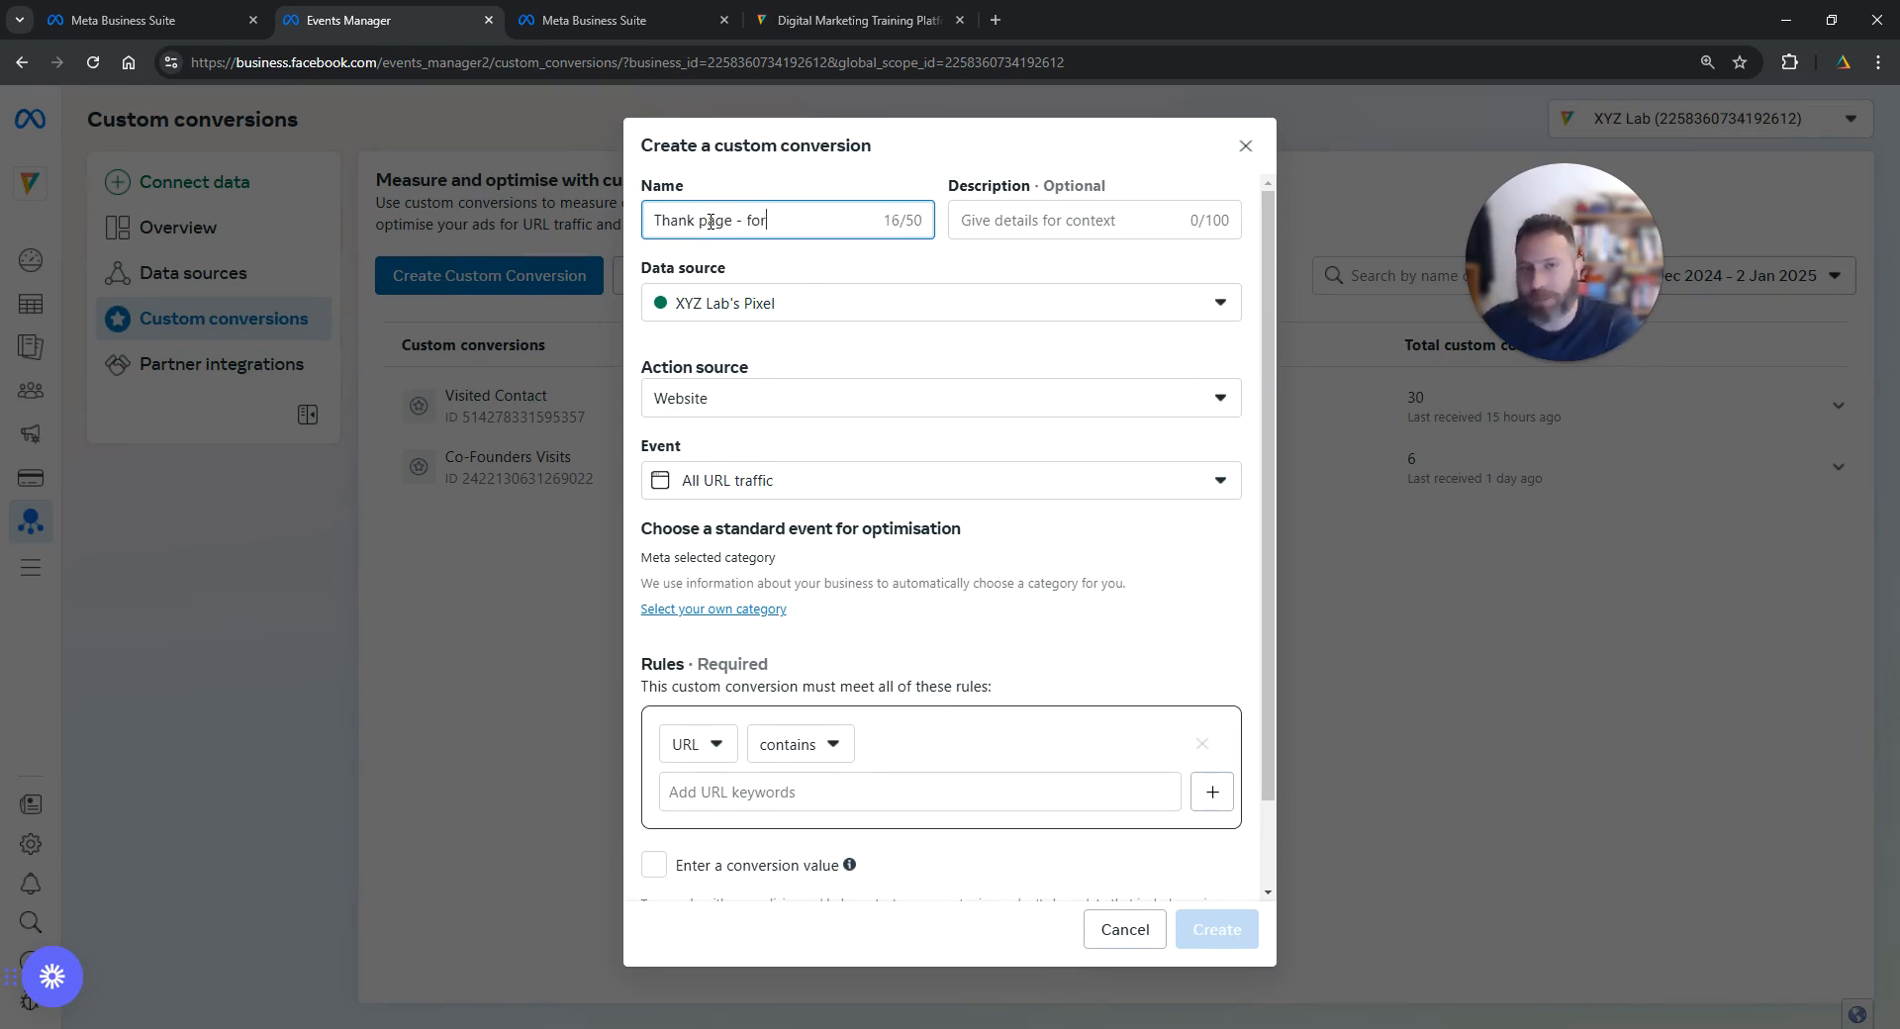
type("m submission")
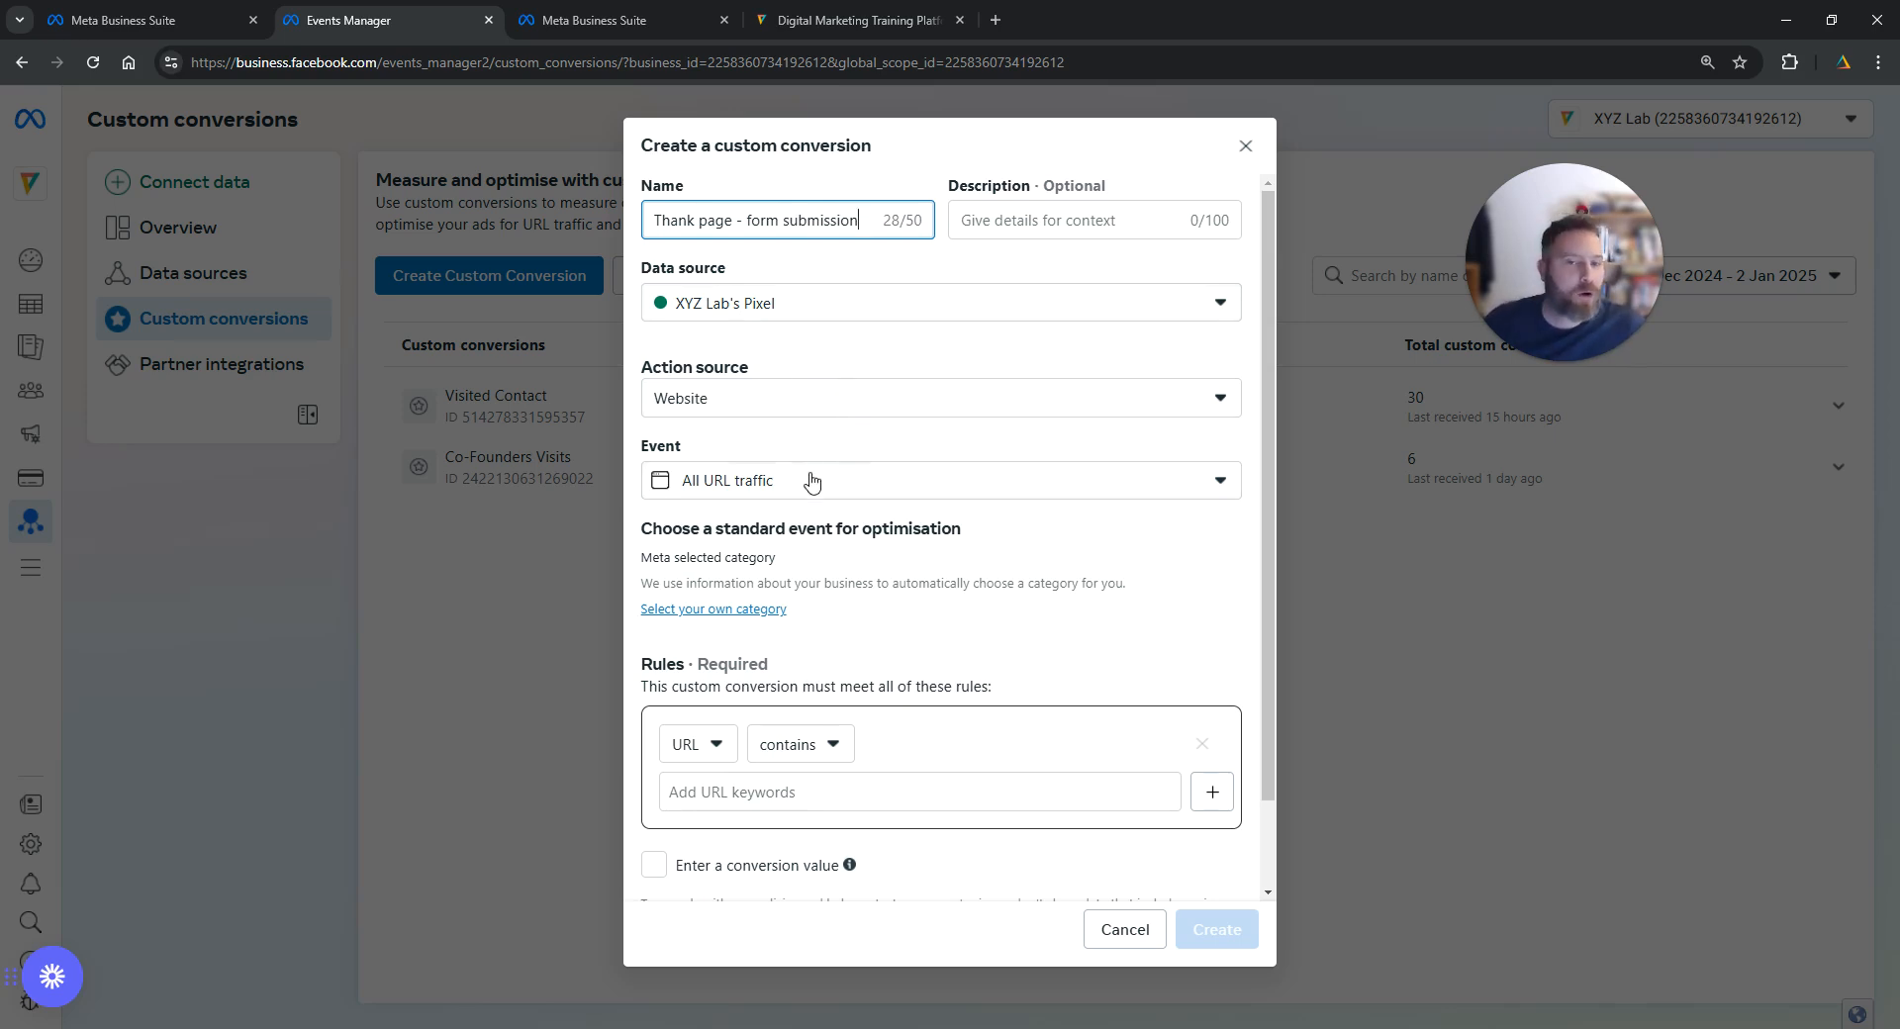
Step: Set the custom conversion's required rule so that the URL contains /contact
scroll(821, 465, "down", 1)
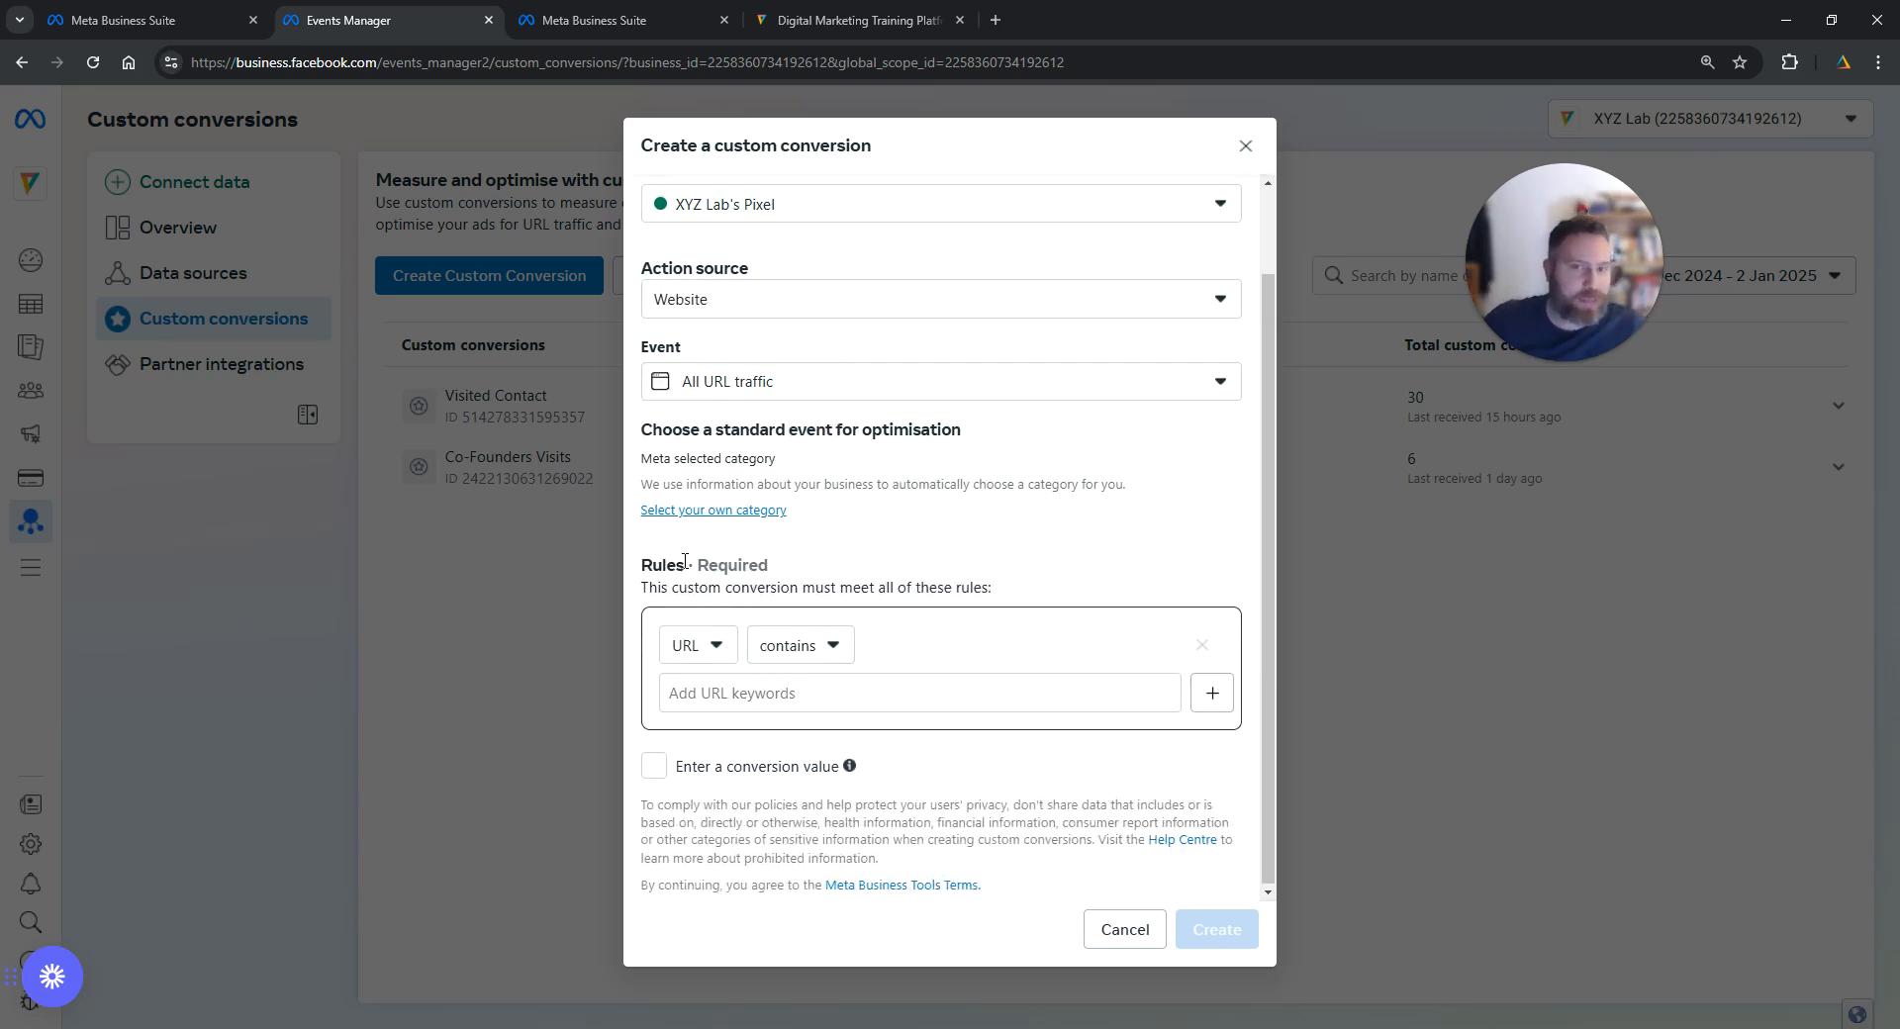
left_click_drag(640, 566, 685, 564)
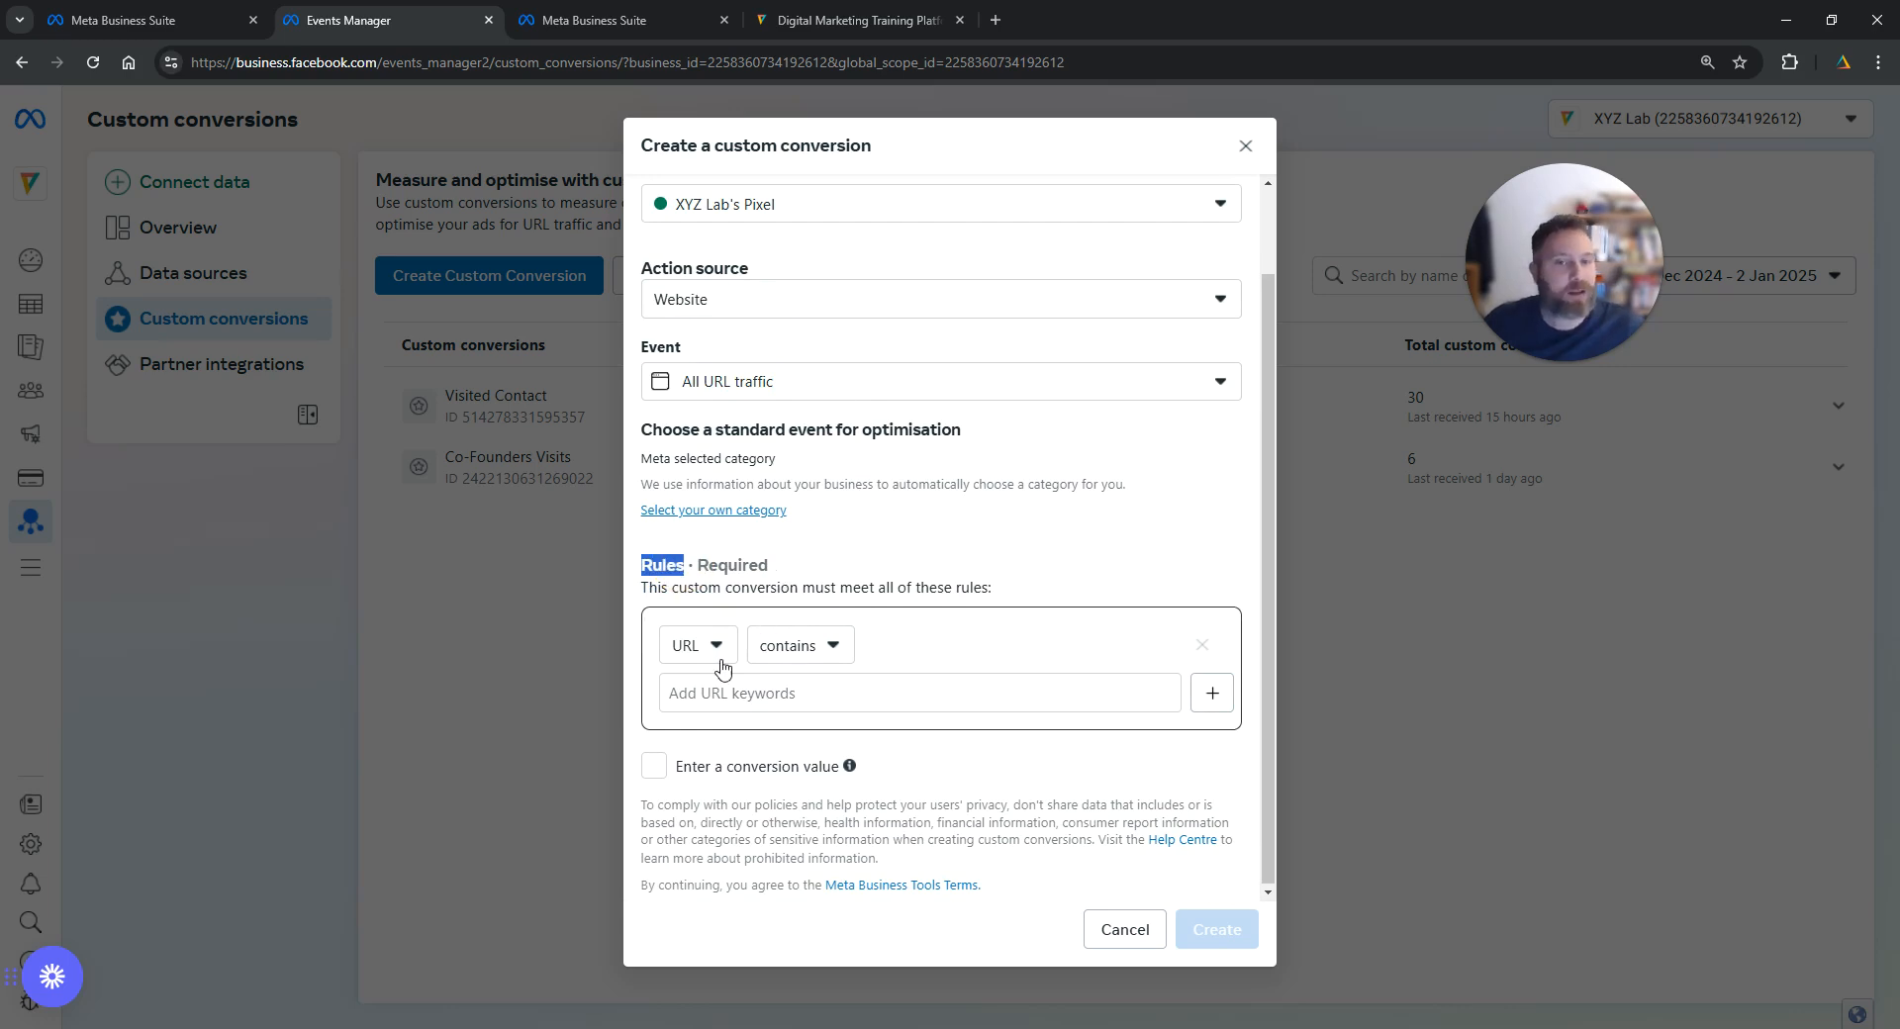
left_click(736, 701)
type("/t")
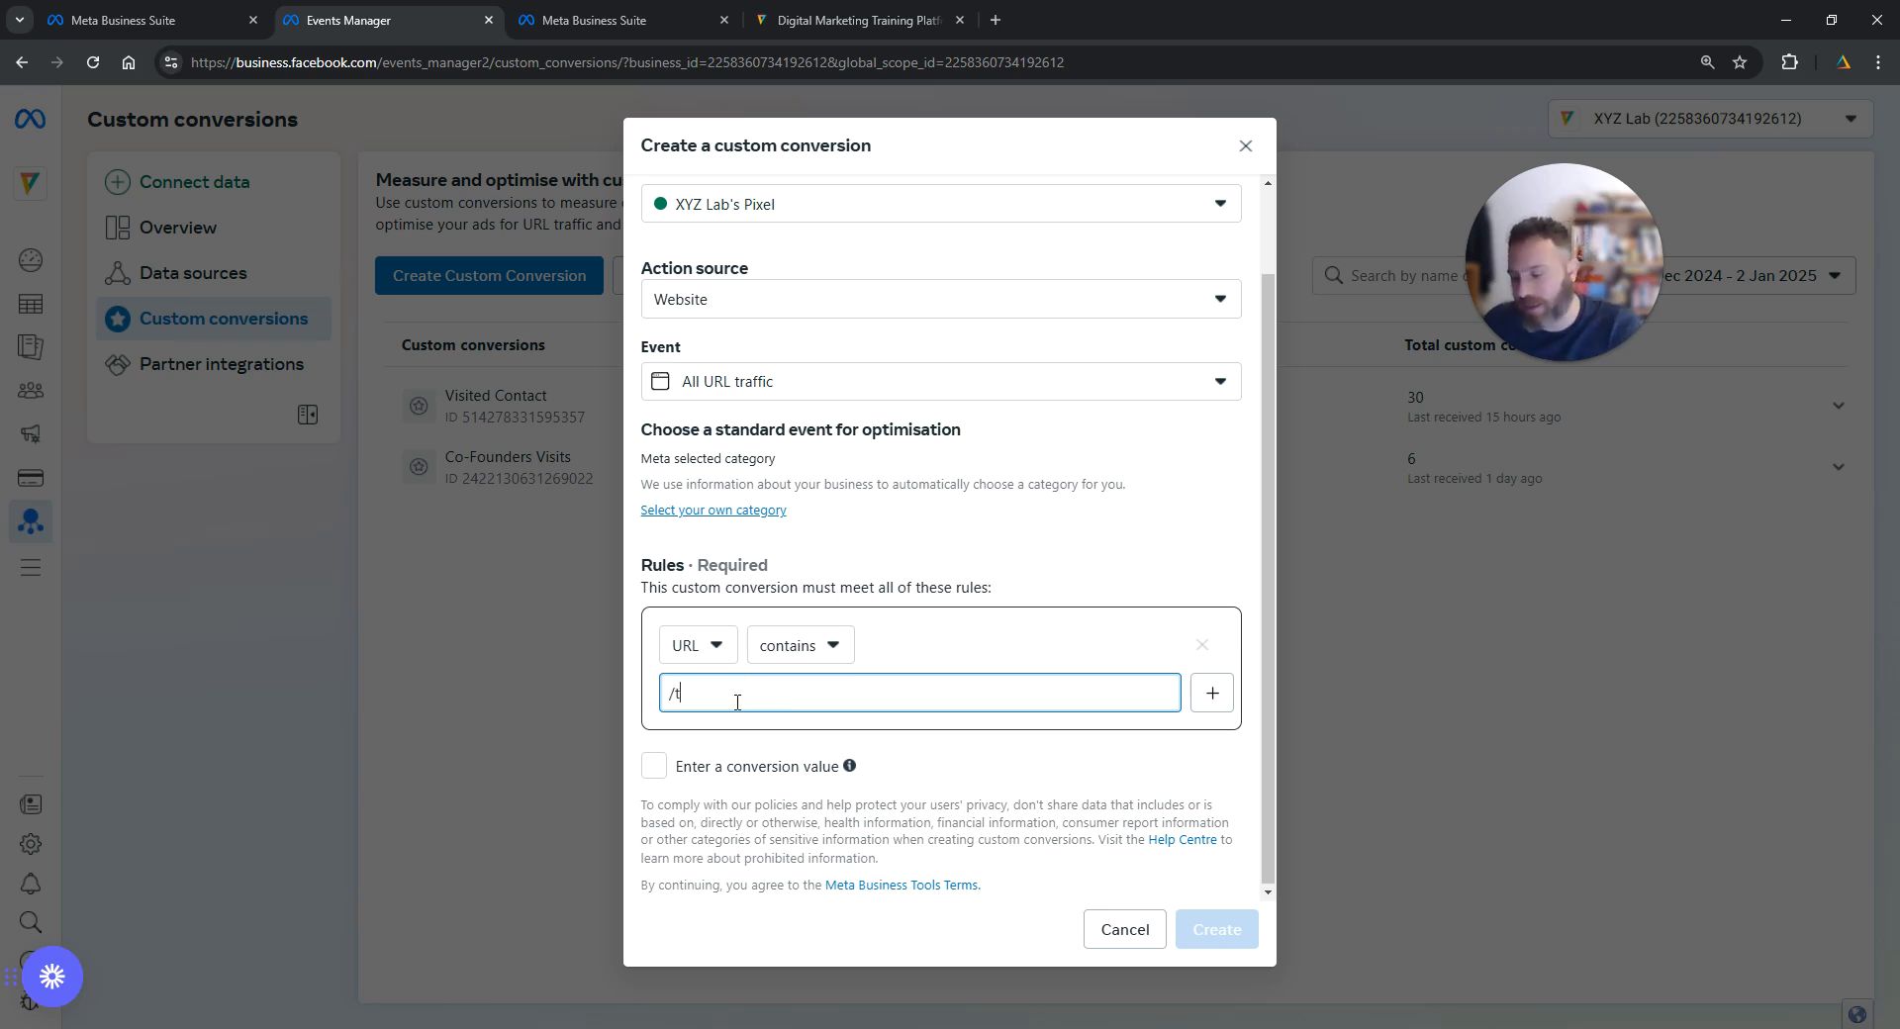
type("hank-you")
key("BackSpace")
key("BackSpace")
key("BackSpace")
key("BackSpace")
key("BackSpace")
key("BackSpace")
key("BackSpace")
key("BackSpace")
key("BackSpace")
type("contact")
key("Return")
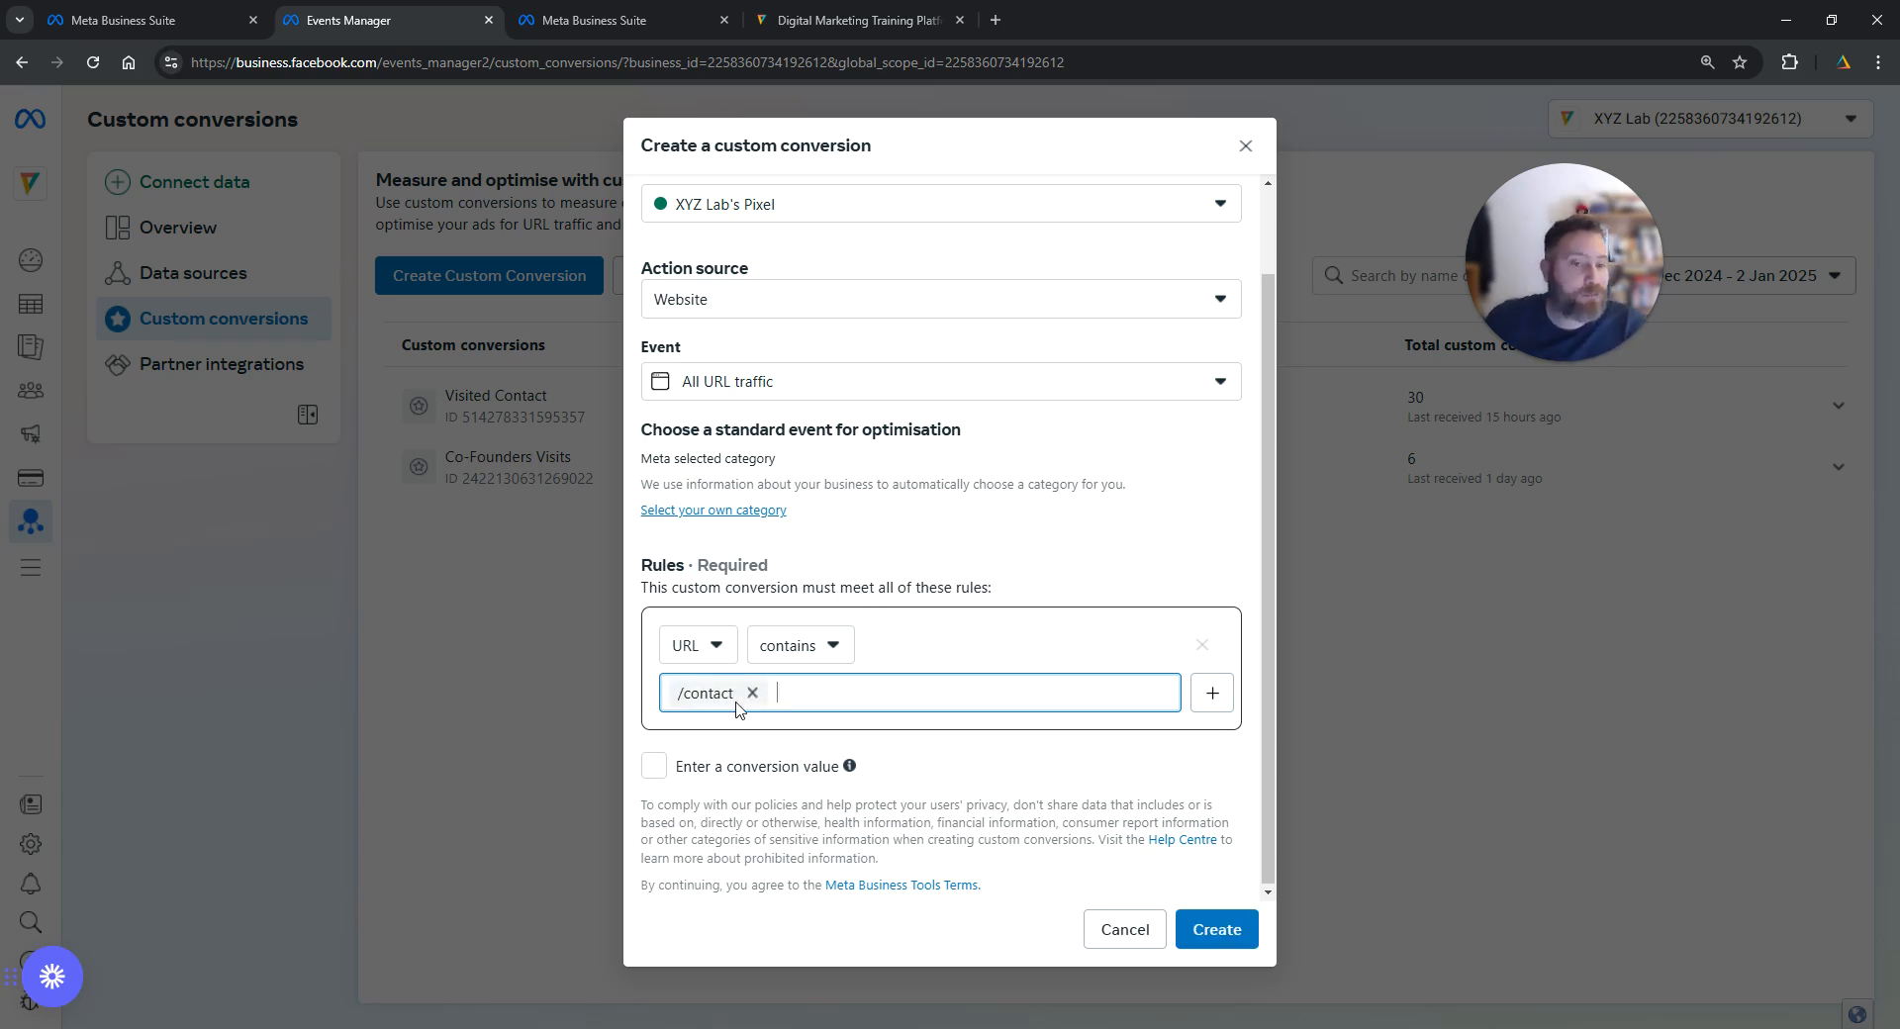
Step: Add a second URL rule, view its matching conditions, and remove that rule again
left_click(1209, 699)
left_click(800, 792)
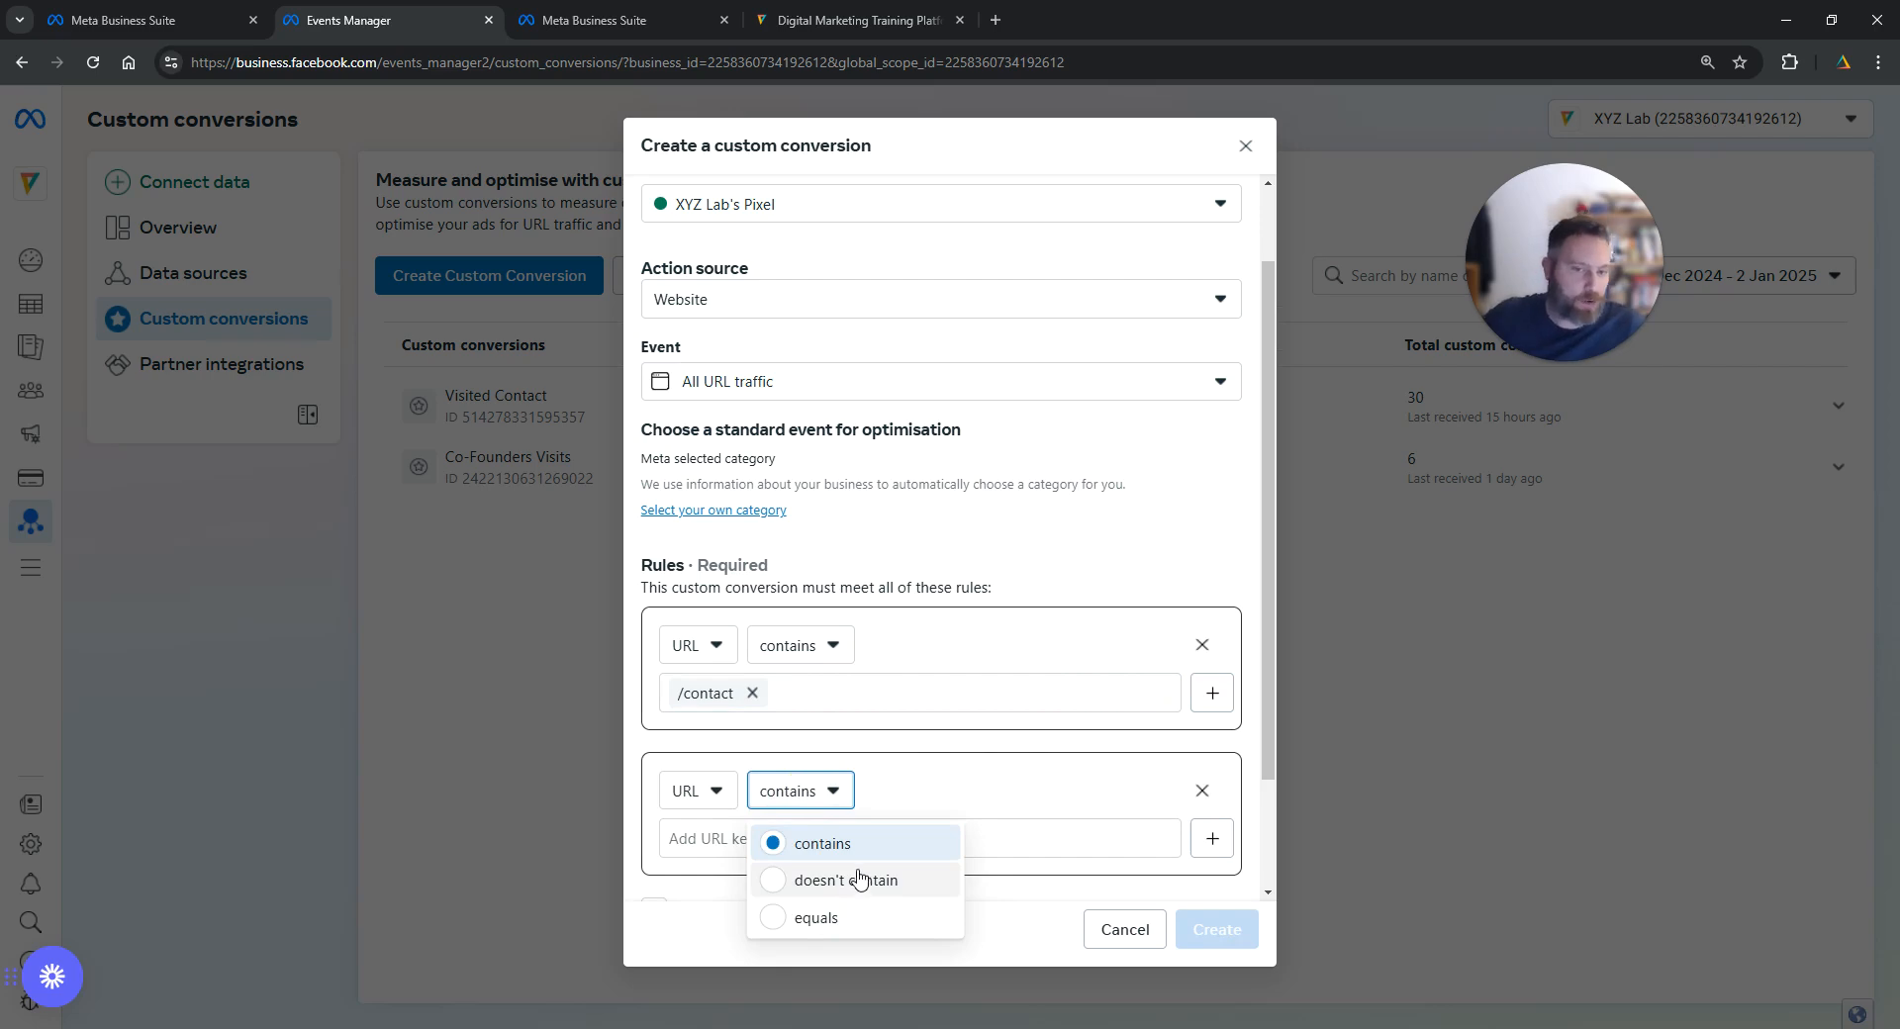
left_click(920, 747)
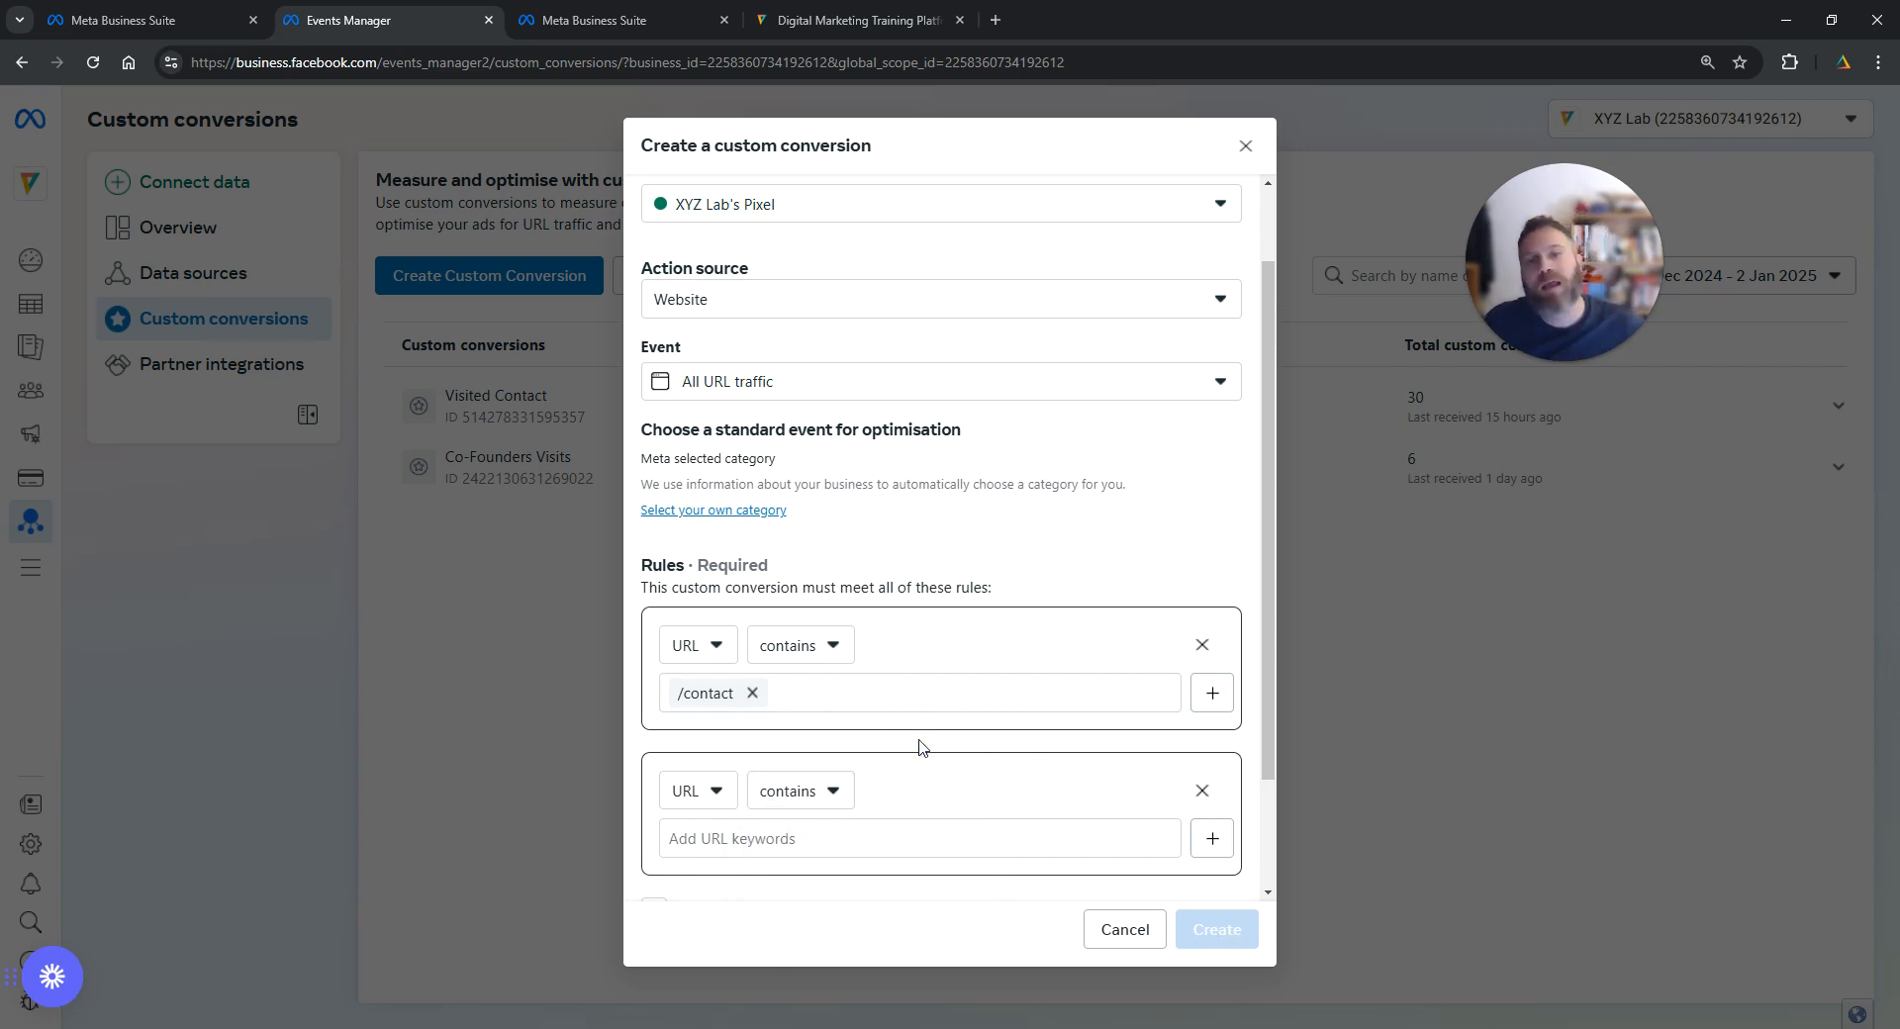
scroll(920, 747, "down", 2)
left_click(1202, 641)
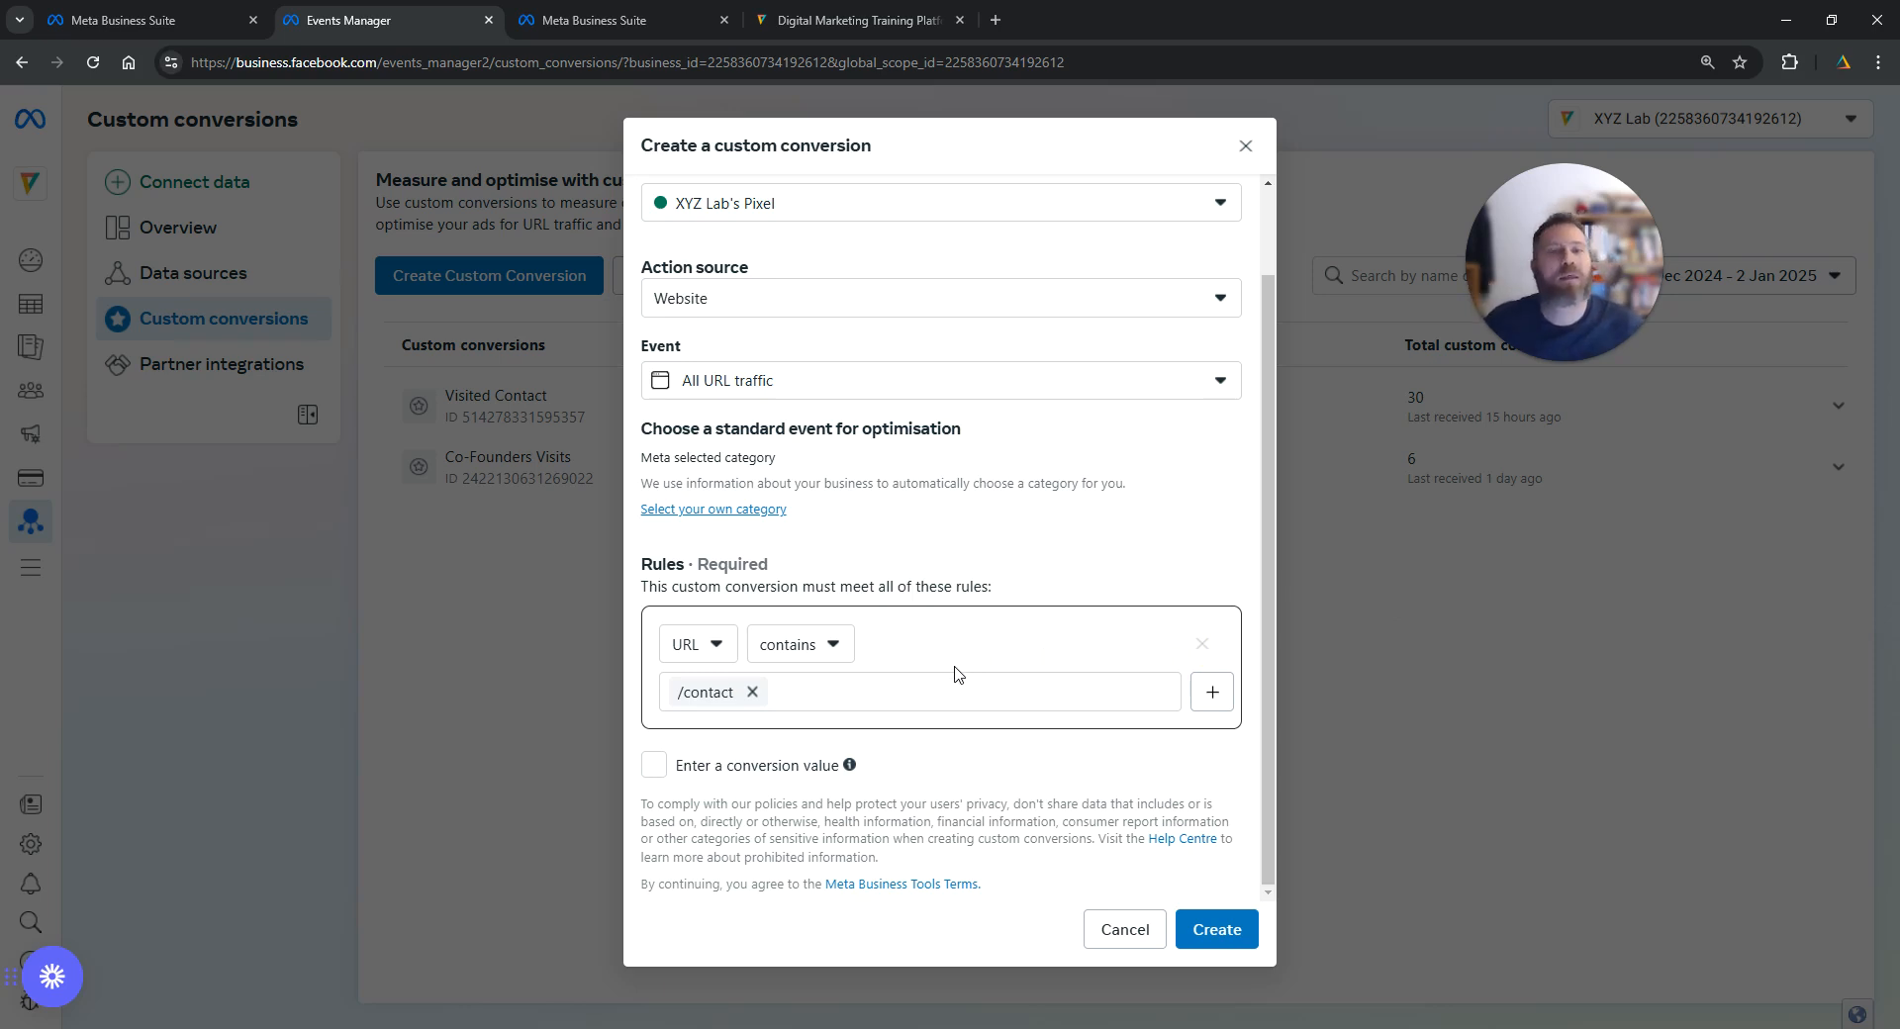
Step: Create the custom conversion with the single /contact URL rule and no conversion value
scroll(957, 673, "up", 1)
scroll(956, 674, "down", 1)
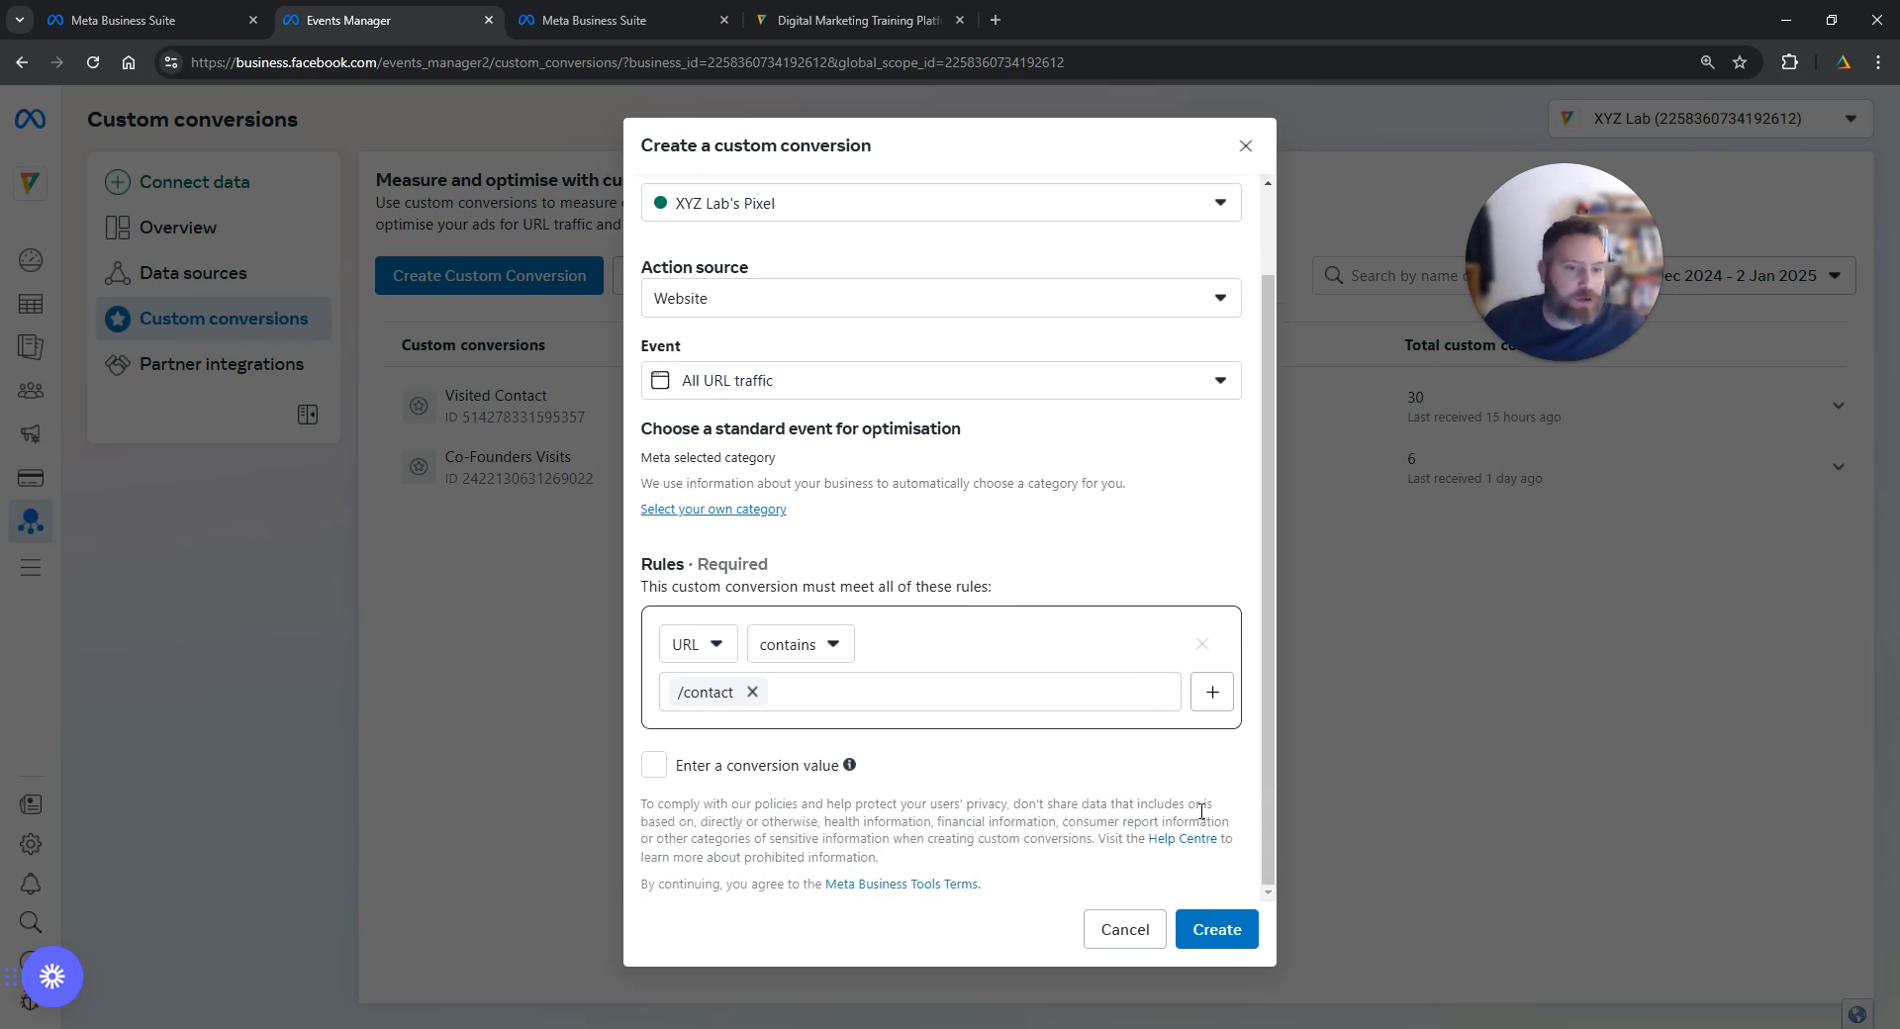
left_click(1237, 945)
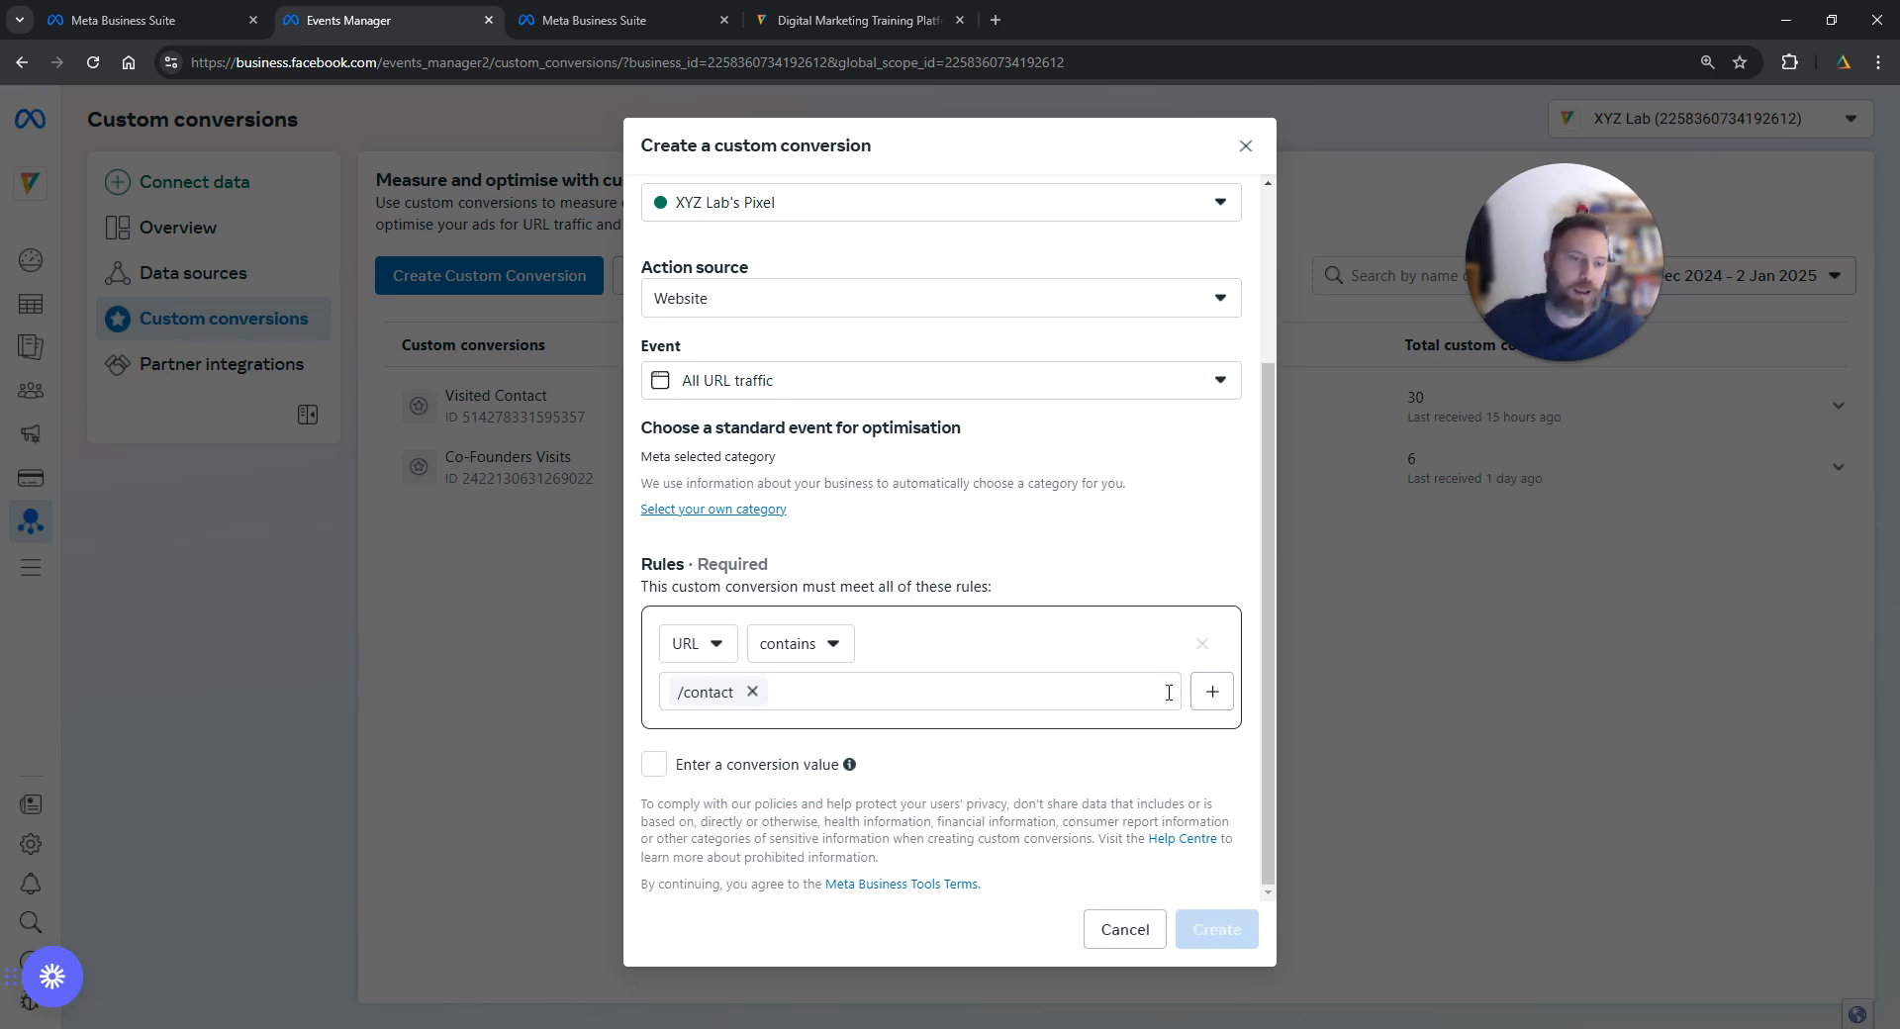